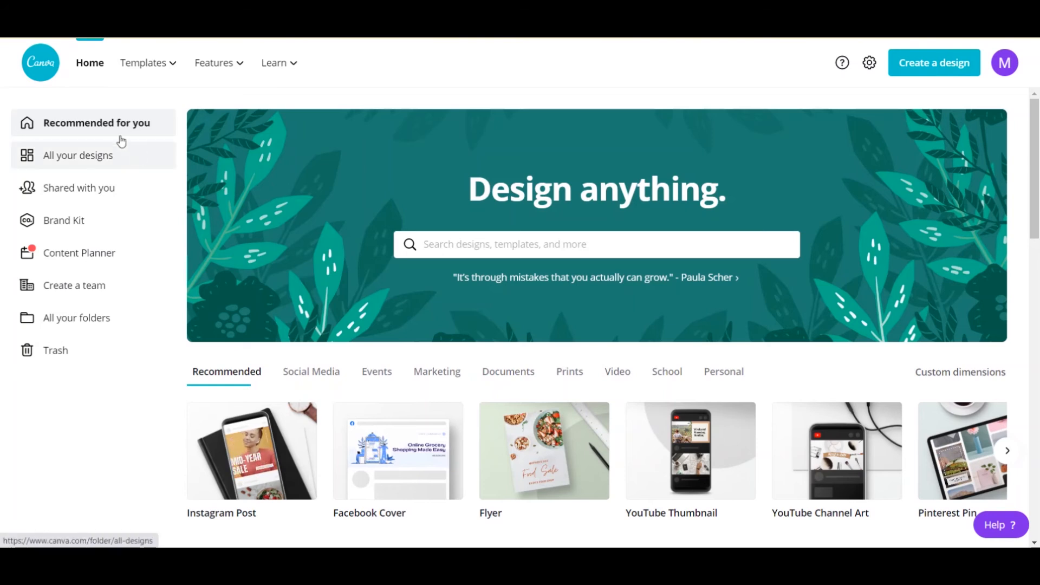
Make a copy of the "Fall lookbook template page" design found among all your designs
left_click(77, 164)
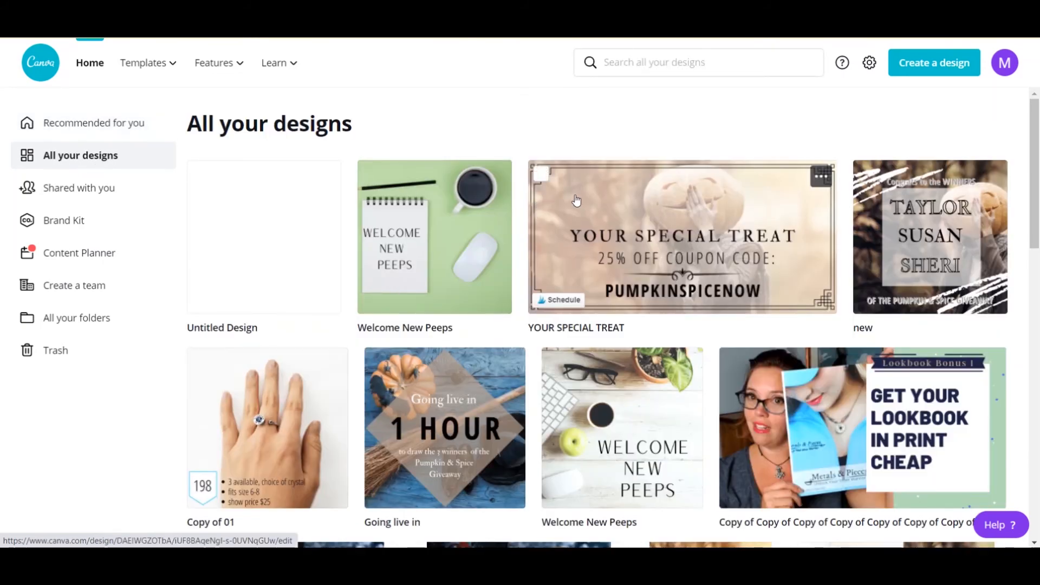
scroll(575, 201, "down", 6)
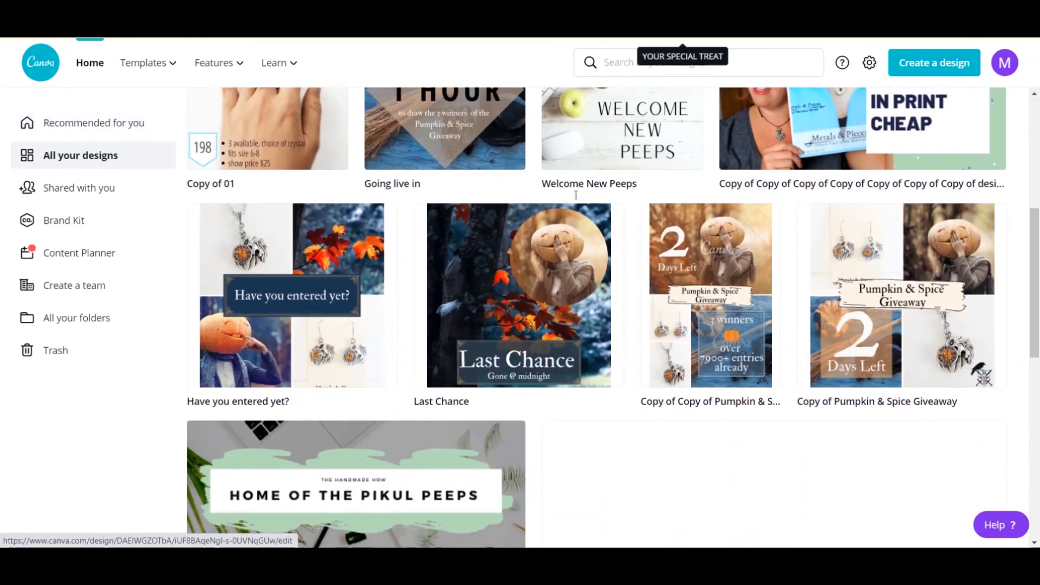
scroll(576, 195, "down", 6)
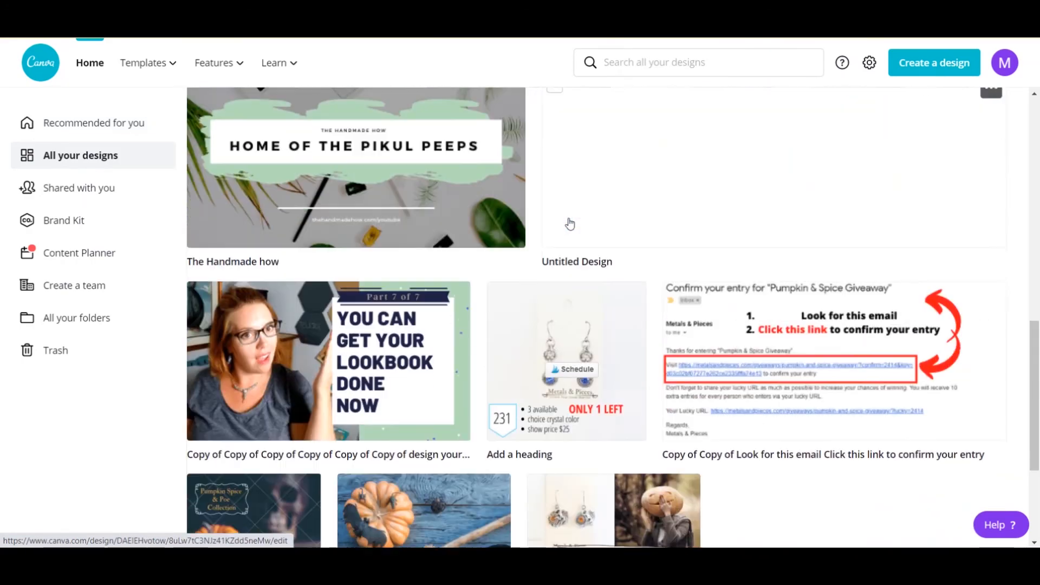
scroll(570, 224, "down", 6)
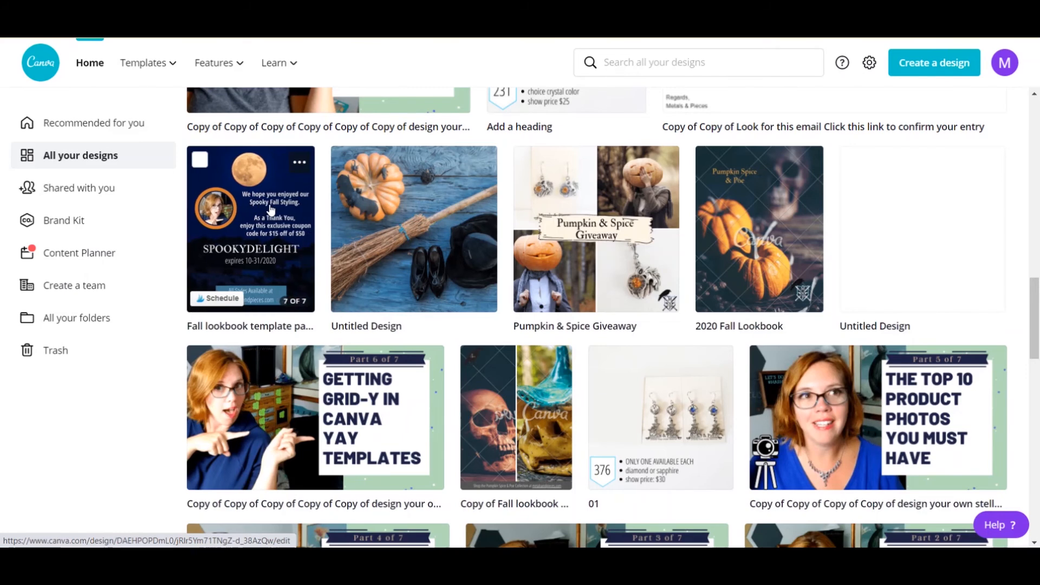
left_click(301, 164)
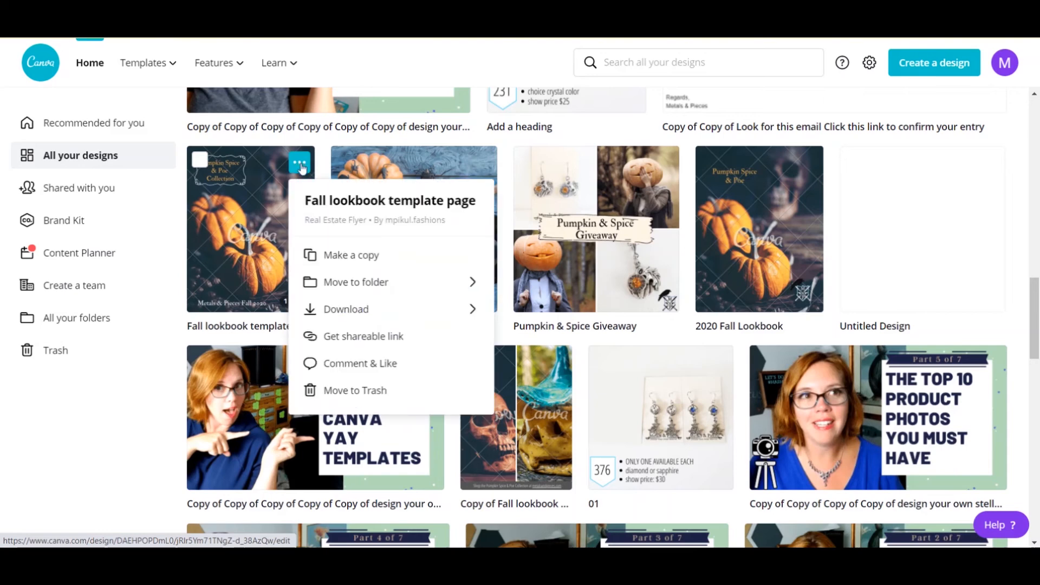
scroll(335, 256, "down", 2)
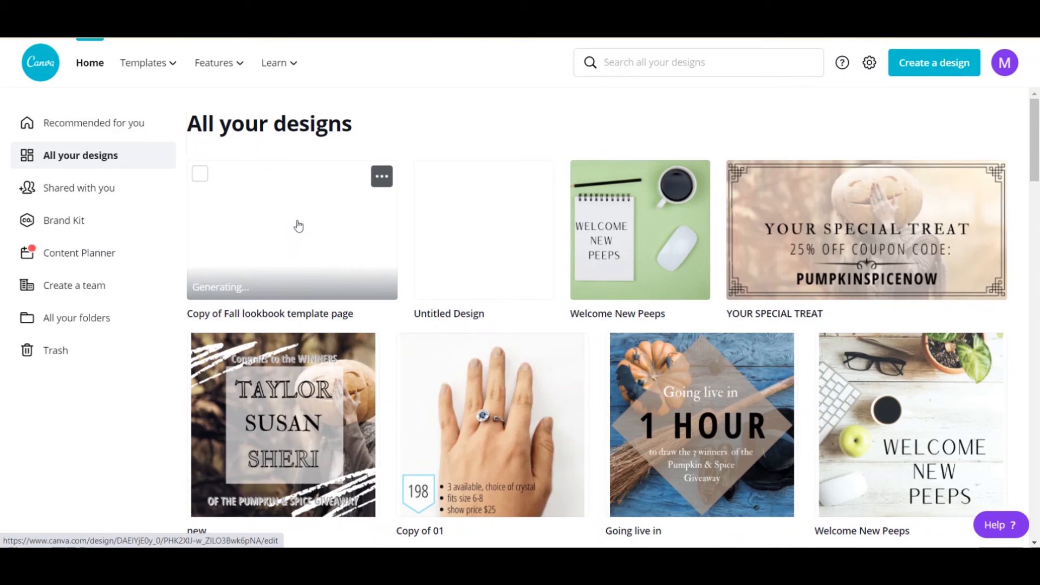
Open the new copy of the Fall lookbook template page and create a resized copy as an Instagram Post
left_click(302, 205)
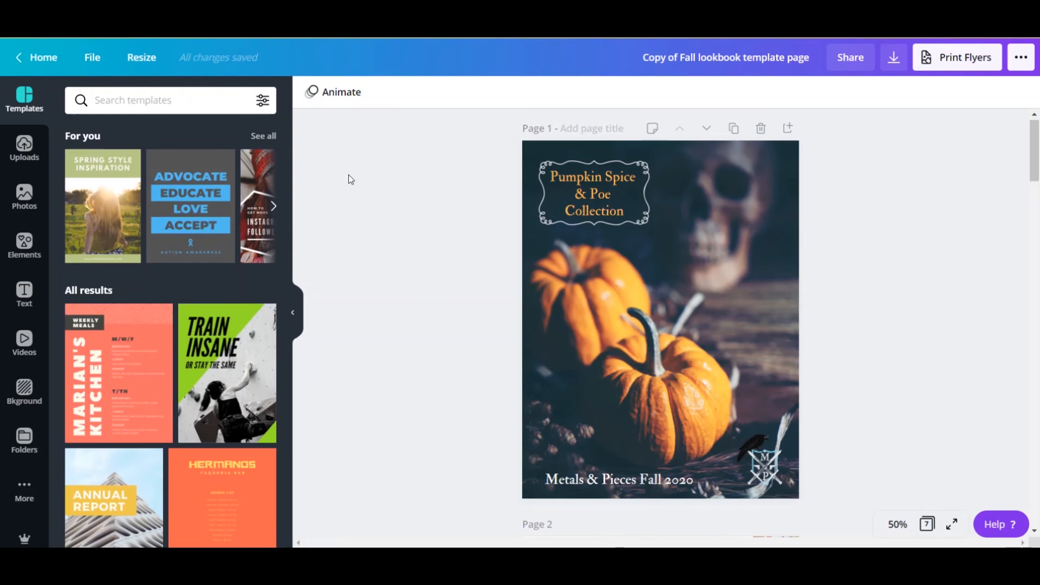
left_click(136, 62)
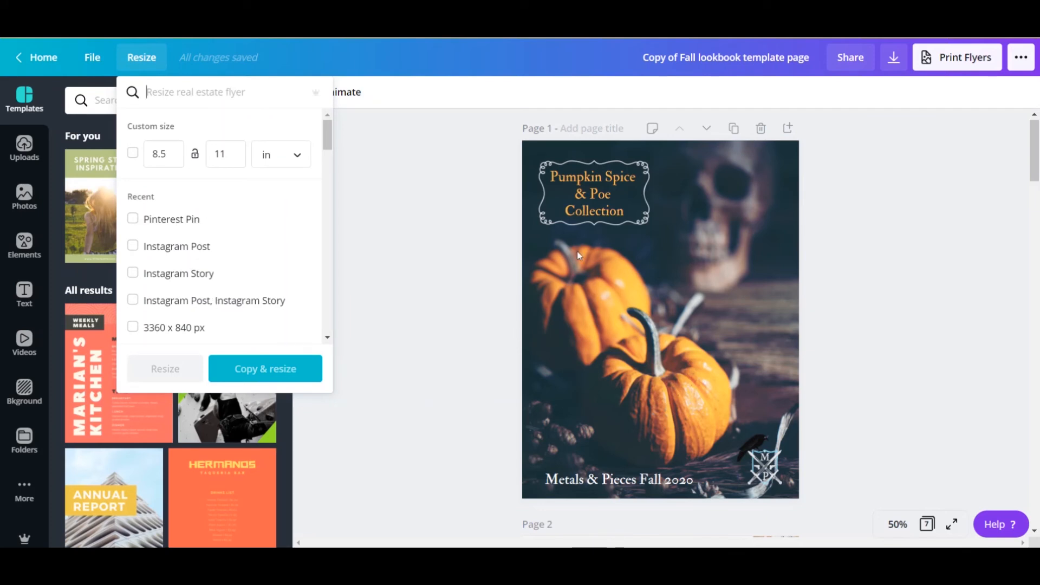
left_click(172, 250)
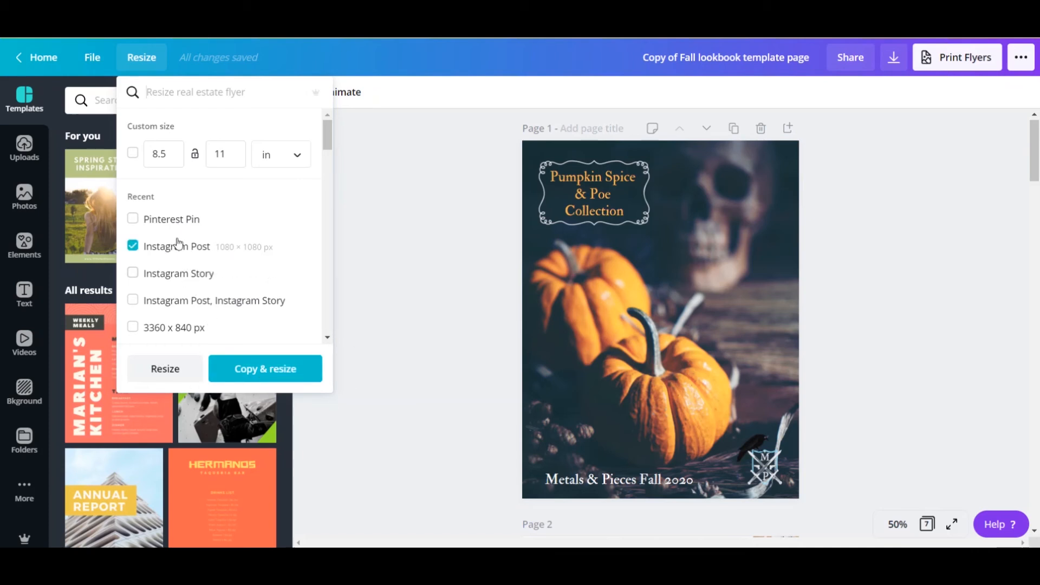
left_click(248, 371)
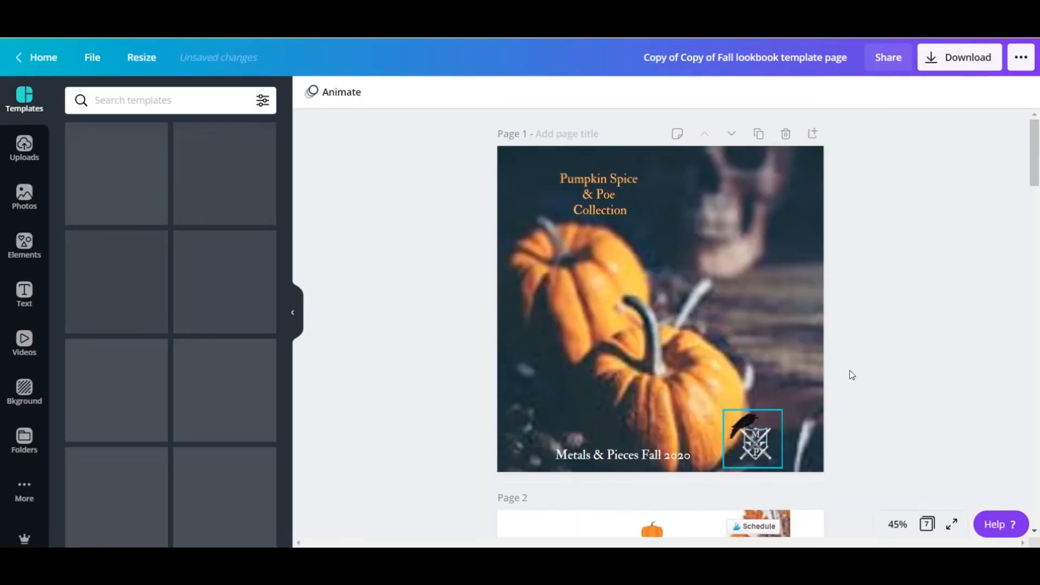
Review all seven pages of the resized lookbook to check how their layouts fit the square format
scroll(931, 340, "down", 1)
scroll(932, 340, "down", 12)
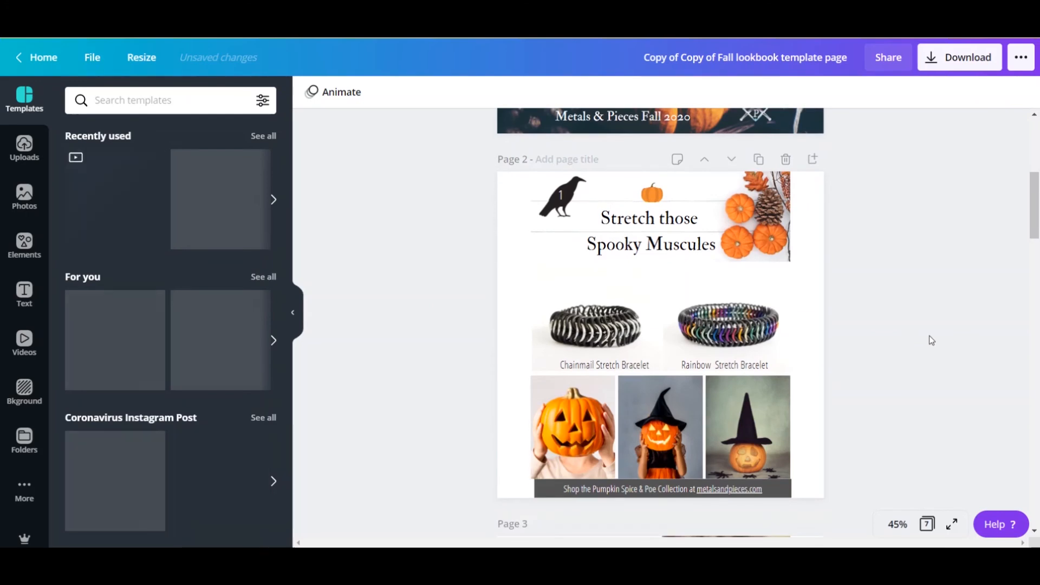
scroll(931, 339, "down", 12)
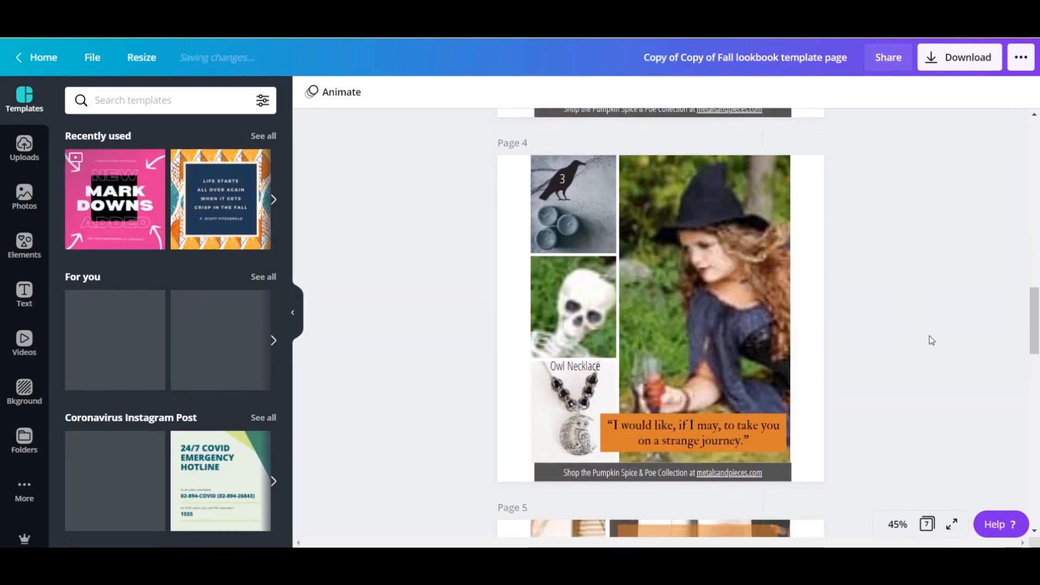
scroll(931, 340, "down", 12)
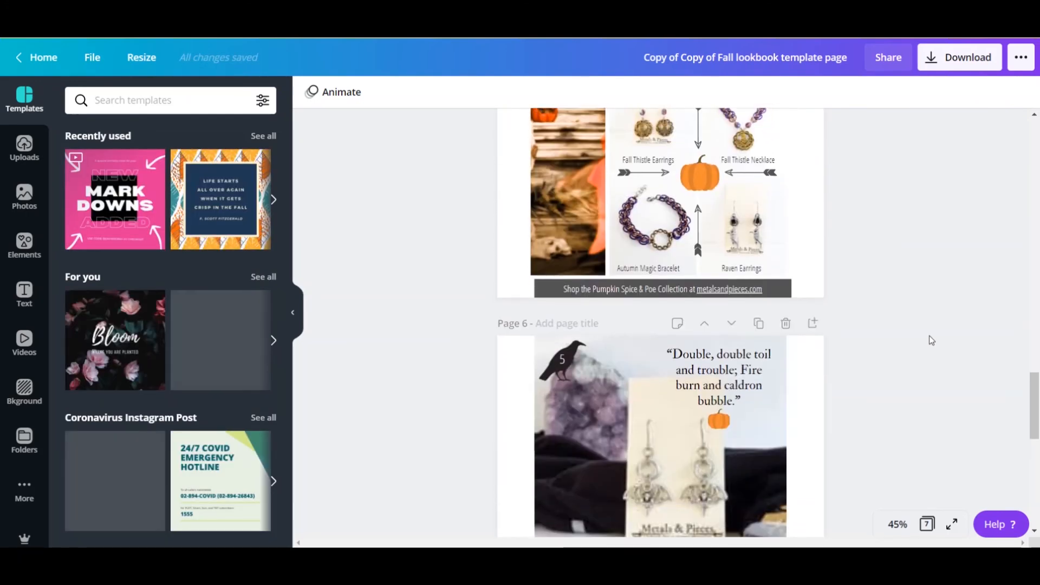
scroll(932, 340, "down", 10)
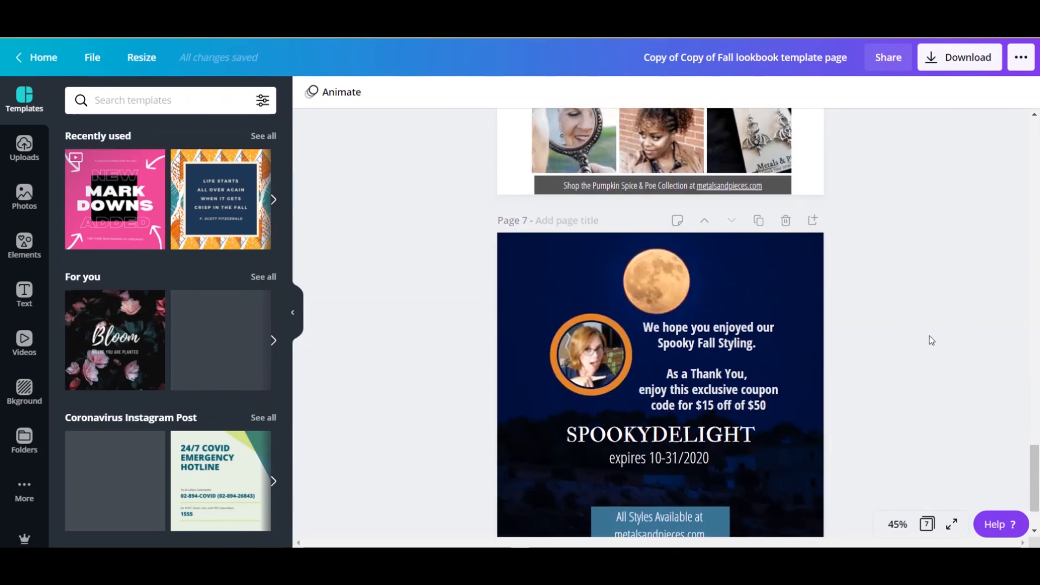
scroll(931, 340, "up", 10)
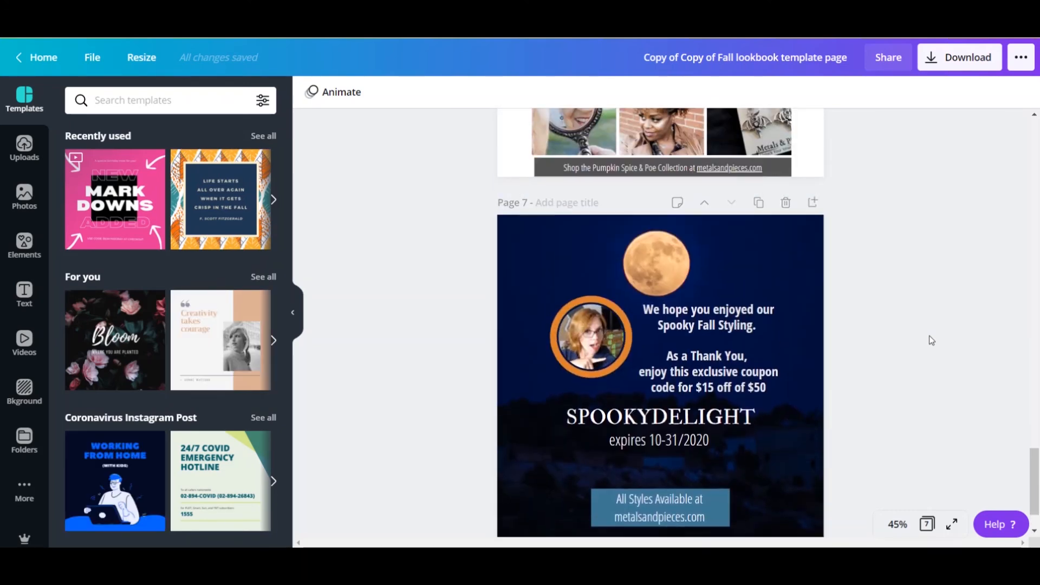
scroll(931, 341, "up", 20)
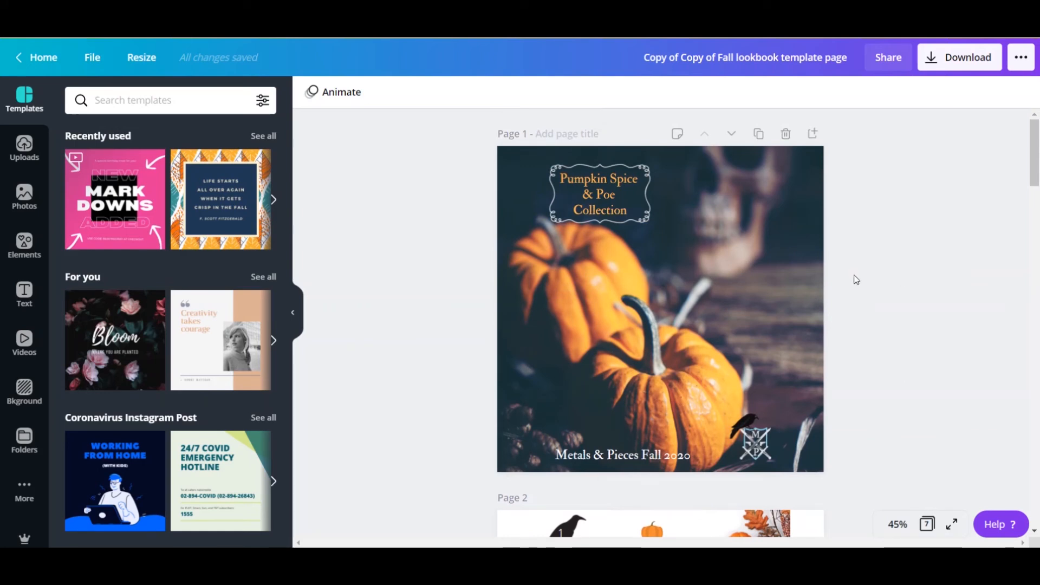
Set the download options to JPG, page 1 only and 100% quality, and leave them without downloading
left_click(963, 65)
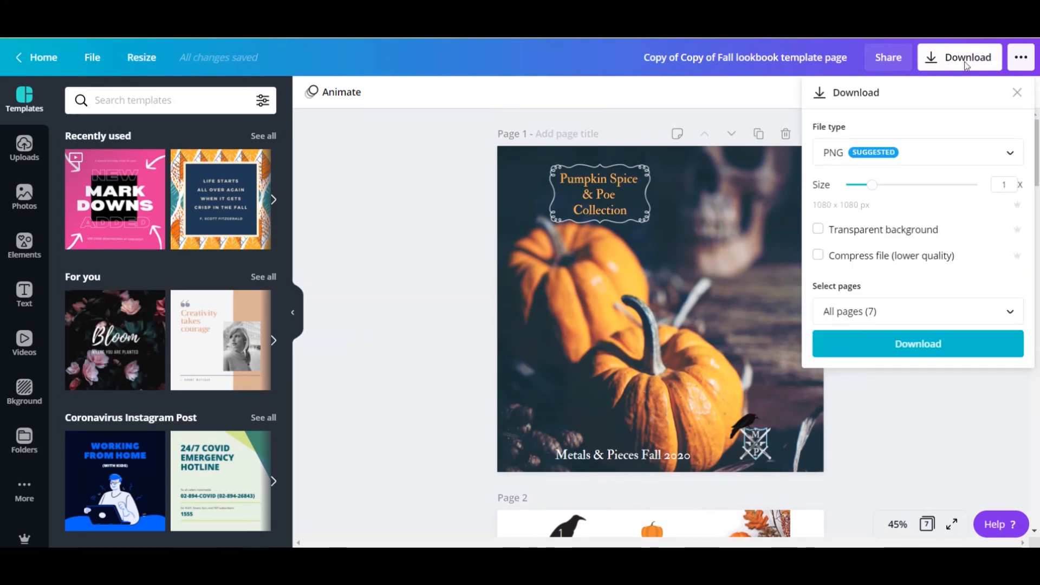
left_click(908, 155)
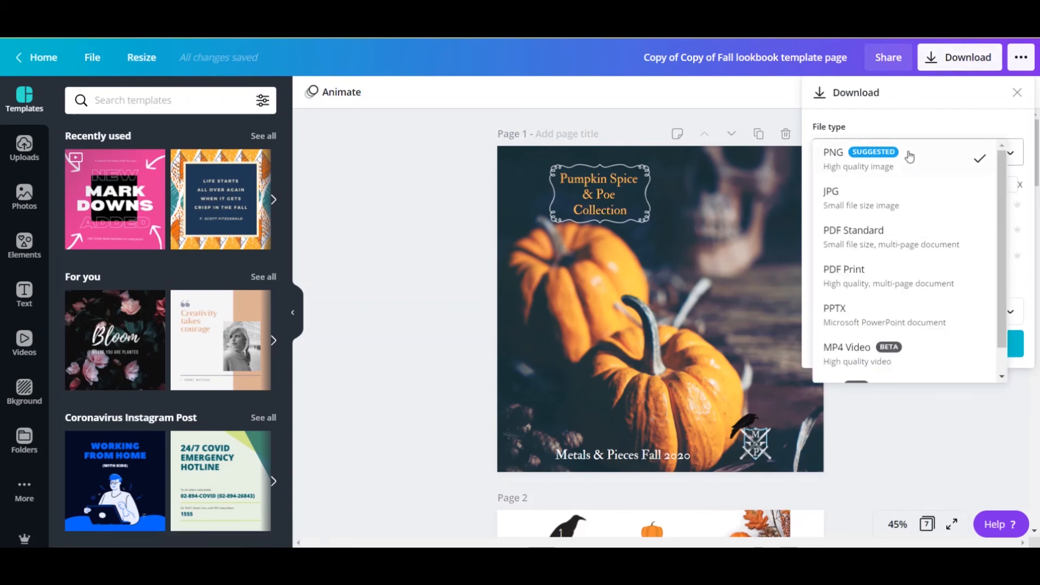
left_click(903, 195)
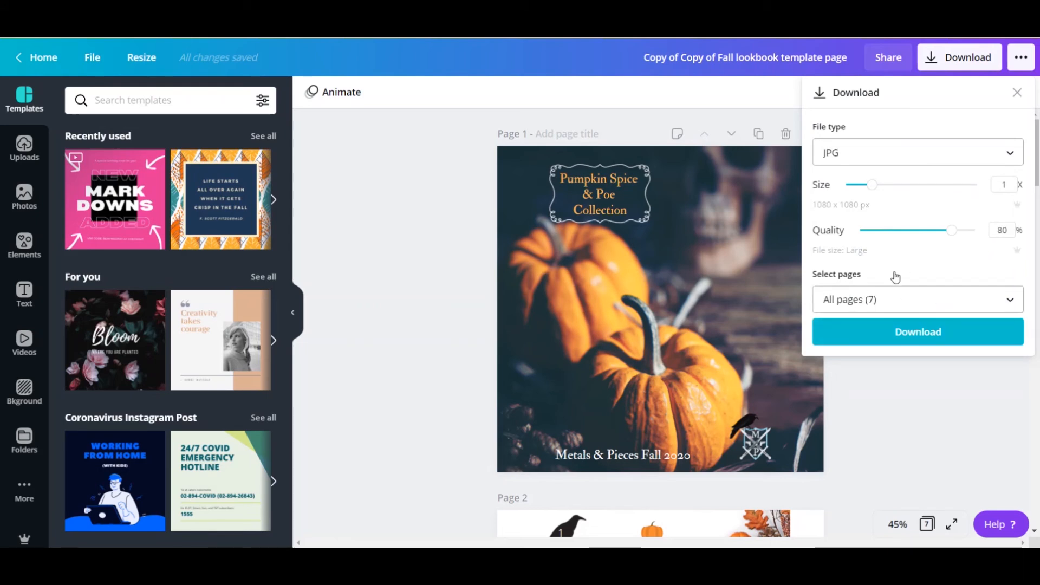
left_click(1000, 307)
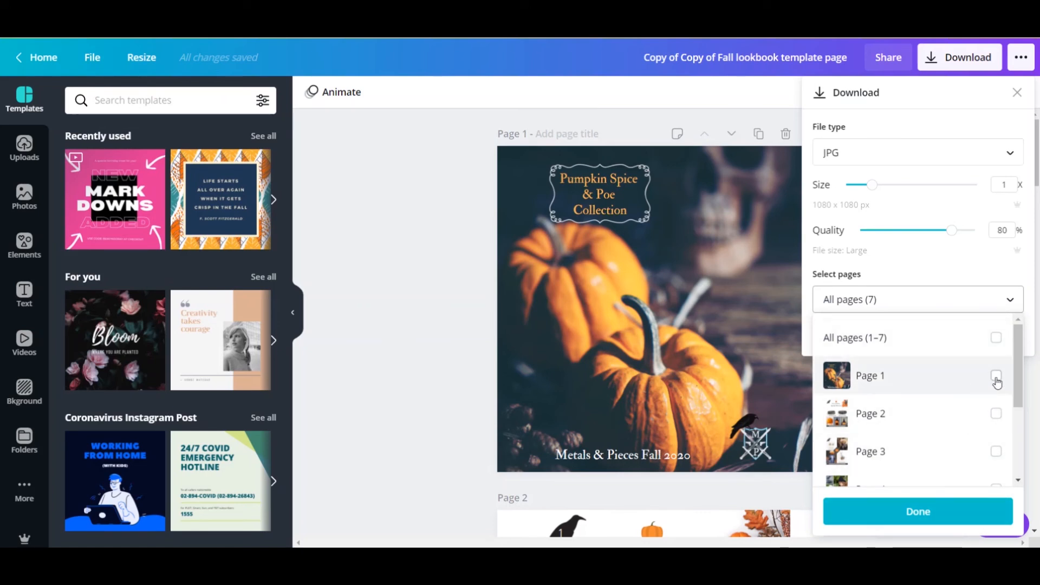
left_click(997, 376)
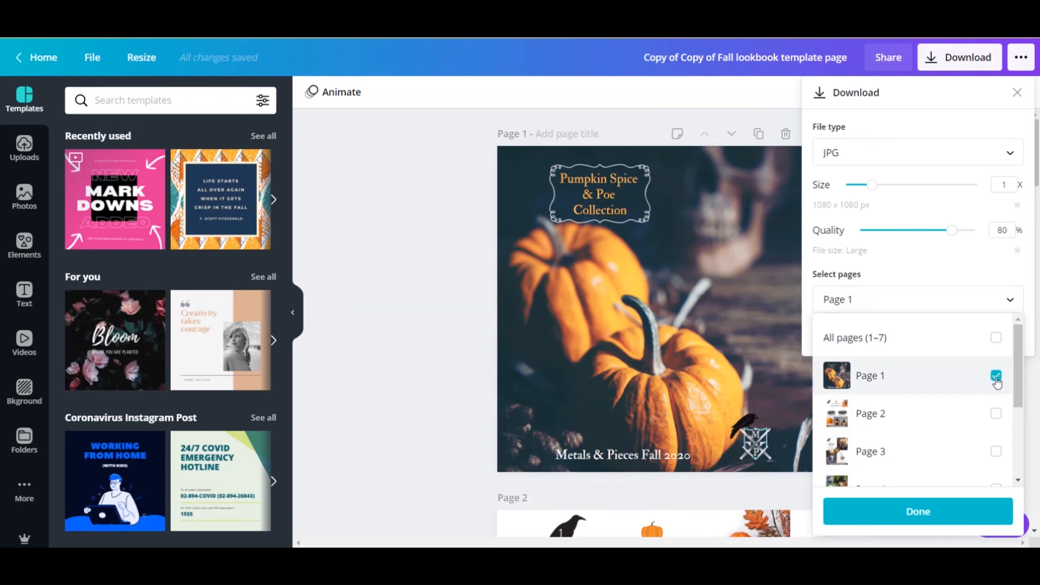
left_click(966, 262)
left_click_drag(951, 231, 1000, 245)
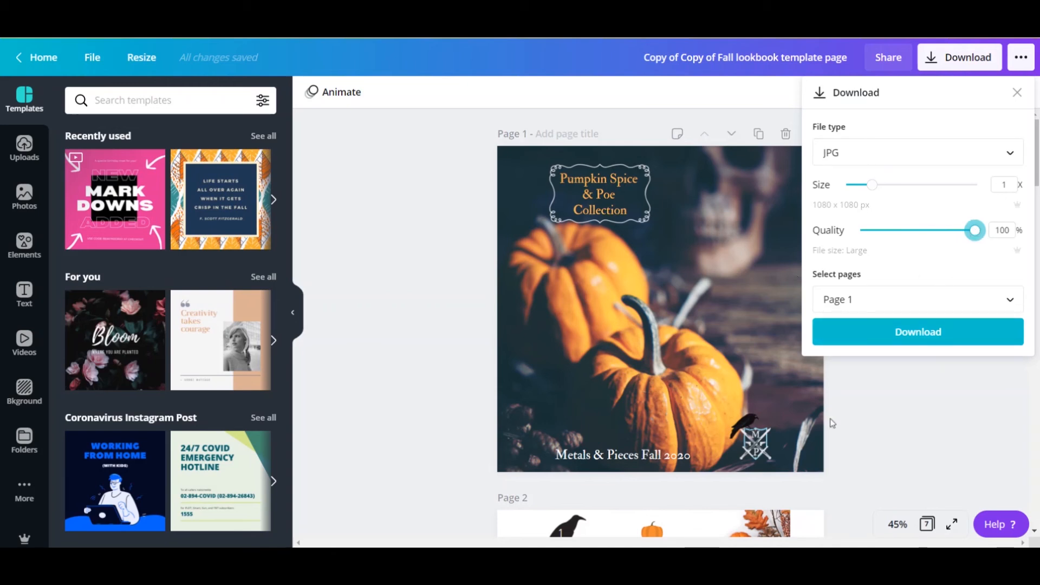
left_click(956, 426)
Try the Block, Fade, Pan, Rise, Tumble, Stomp, Baseline, Pop, Neon and Scrapbook animations in turn on the page 1 cover
scroll(820, 303, "down", 15)
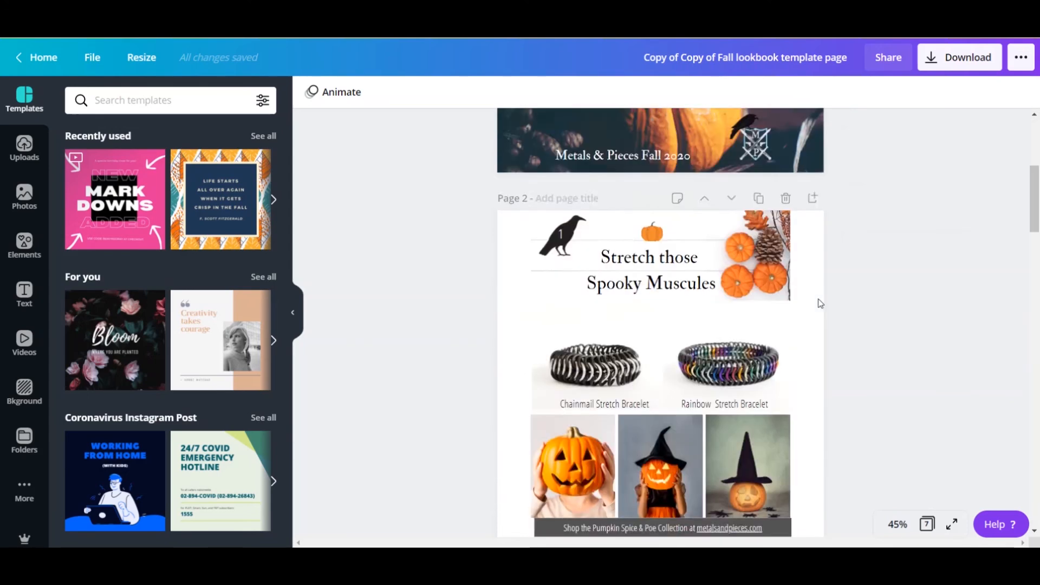
scroll(819, 304, "up", 15)
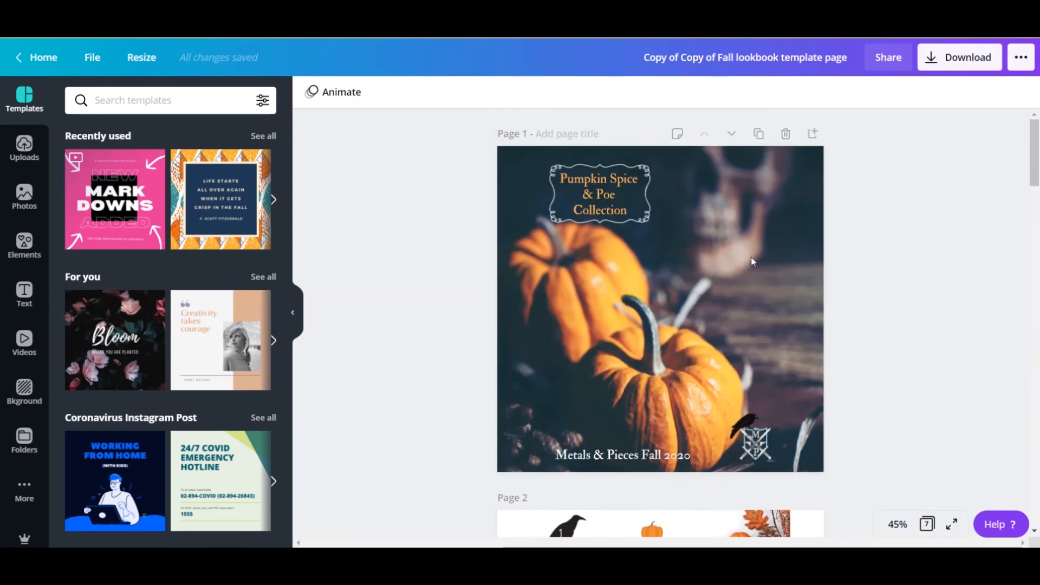
left_click(752, 262)
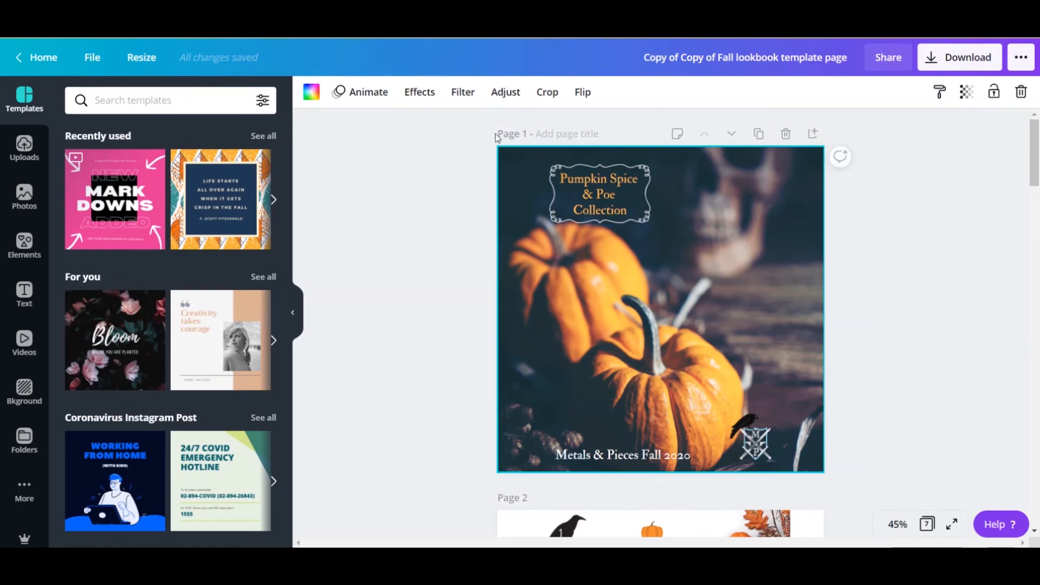
left_click(381, 94)
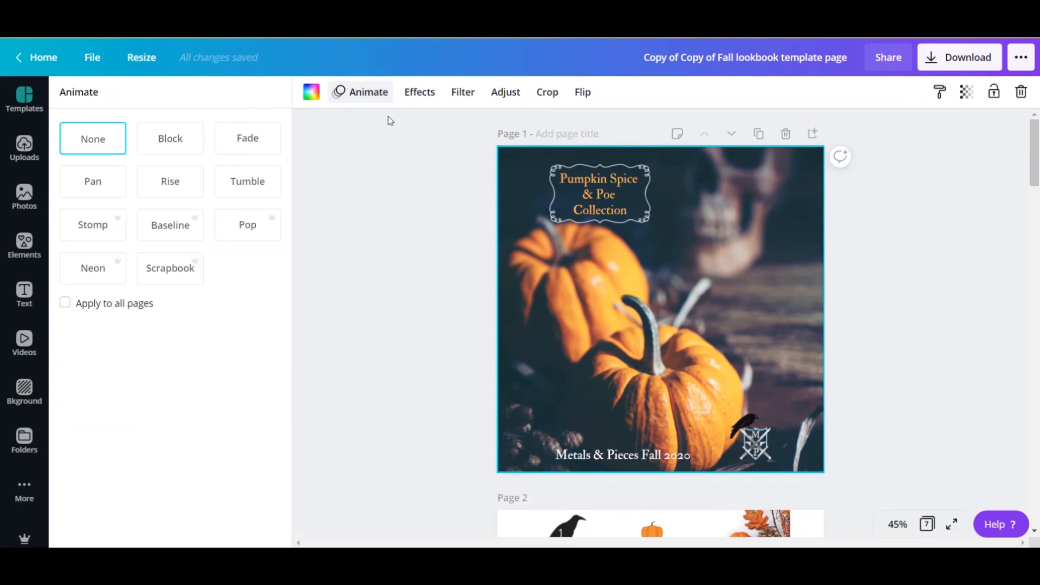
left_click(167, 141)
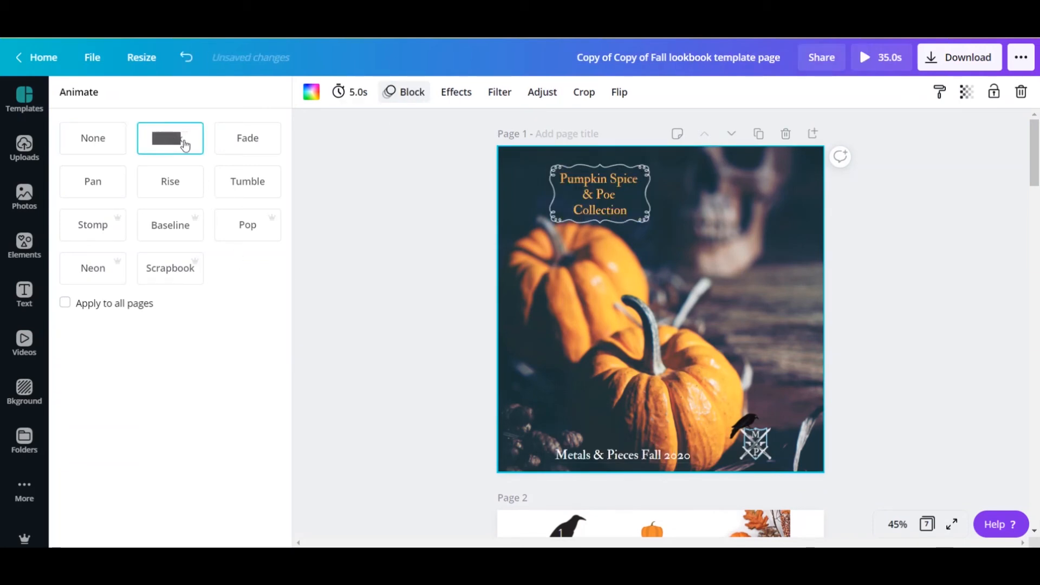
left_click(256, 139)
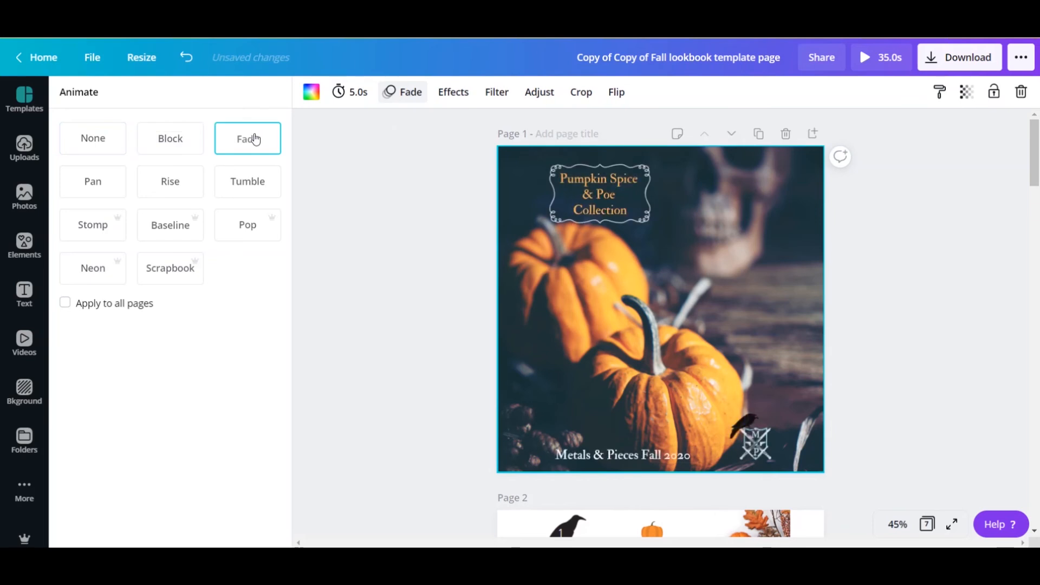
left_click(98, 184)
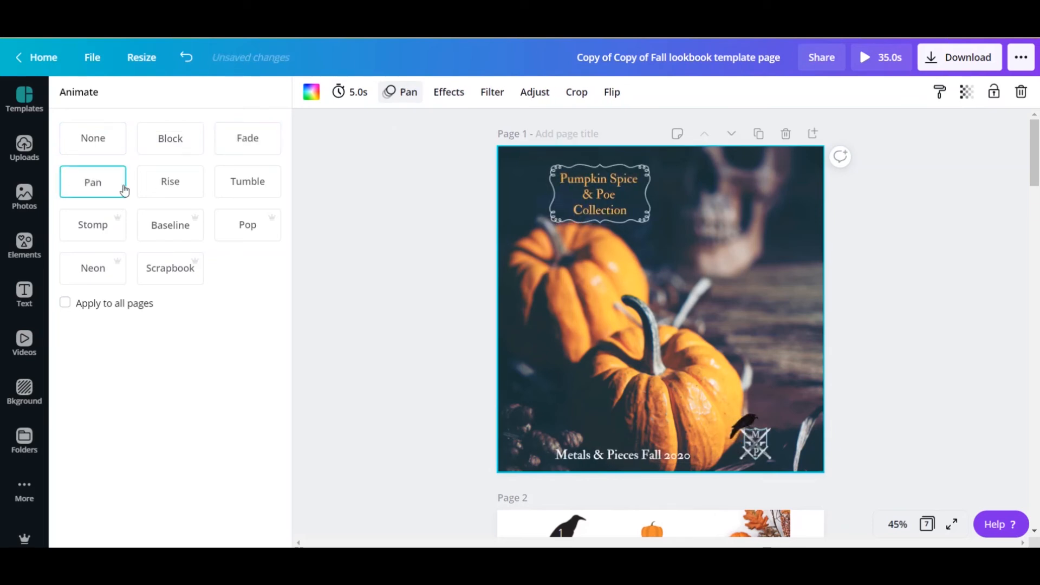
left_click(172, 183)
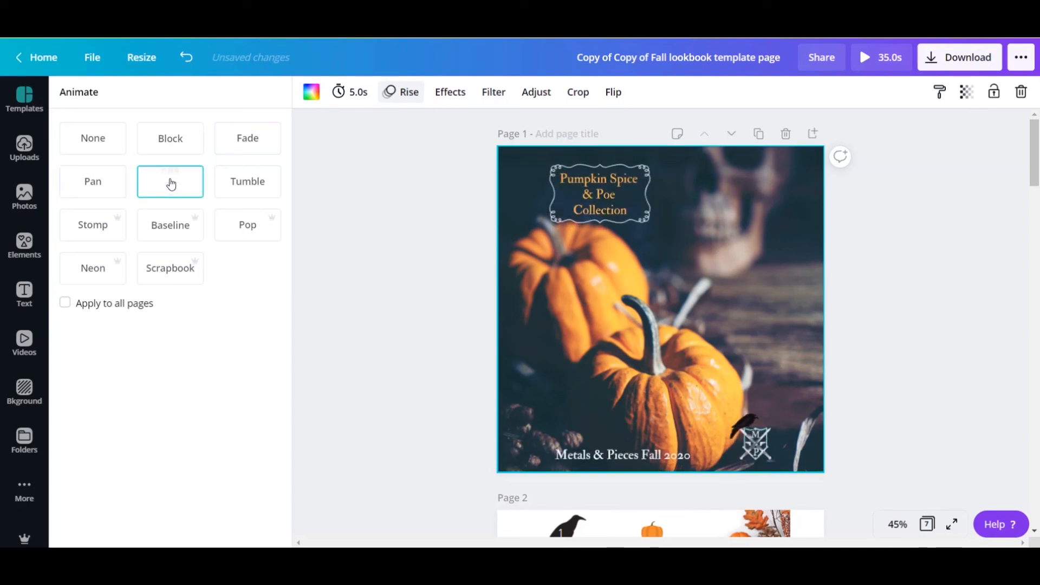
left_click(250, 185)
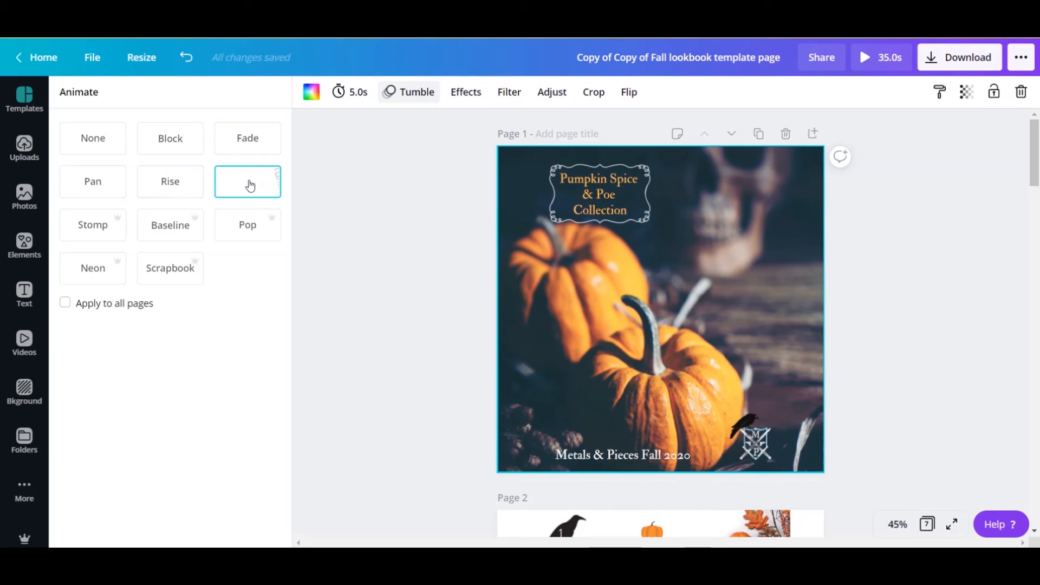
left_click(93, 229)
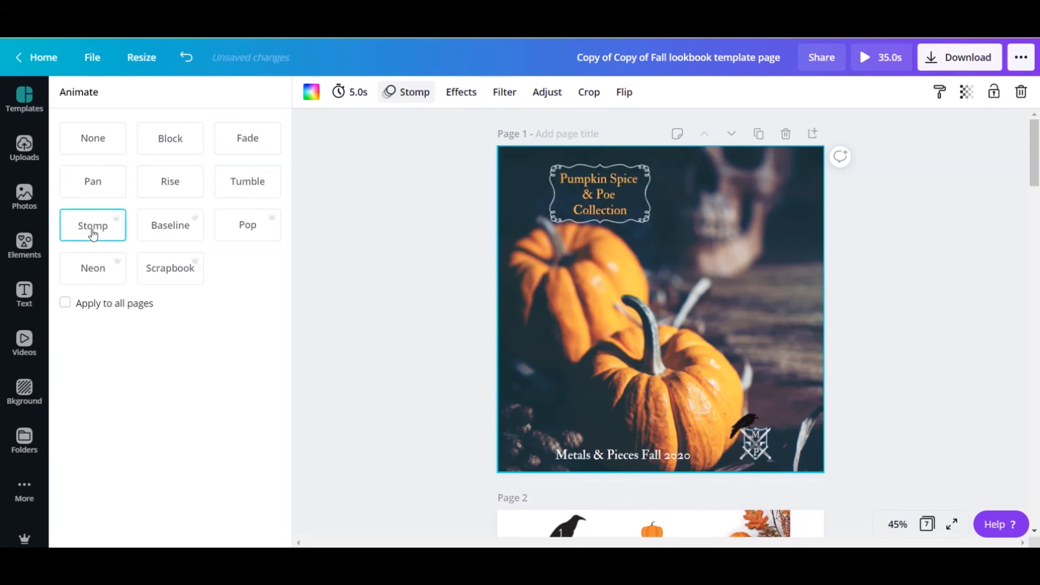
left_click(162, 232)
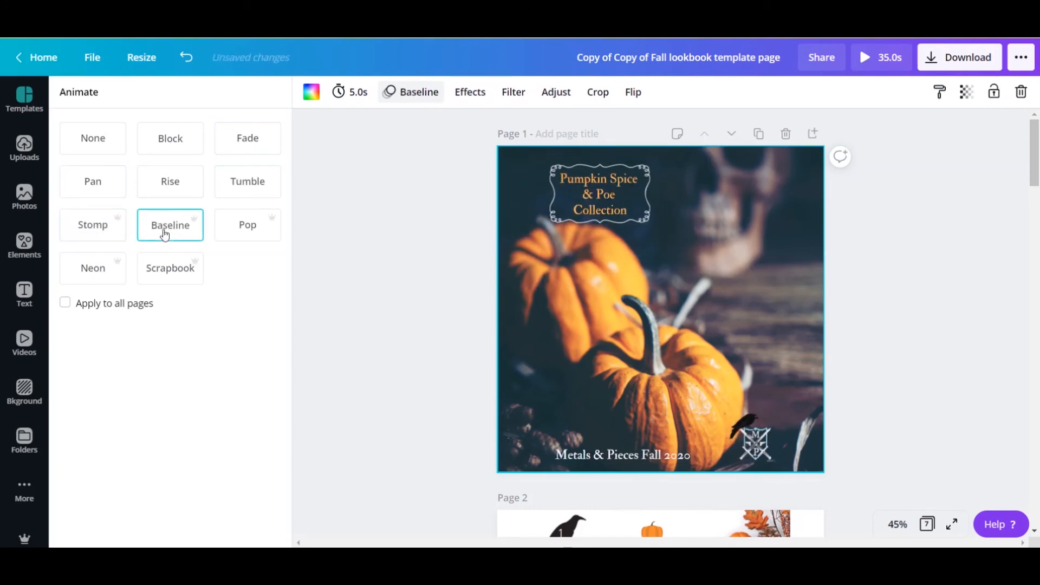
left_click(250, 226)
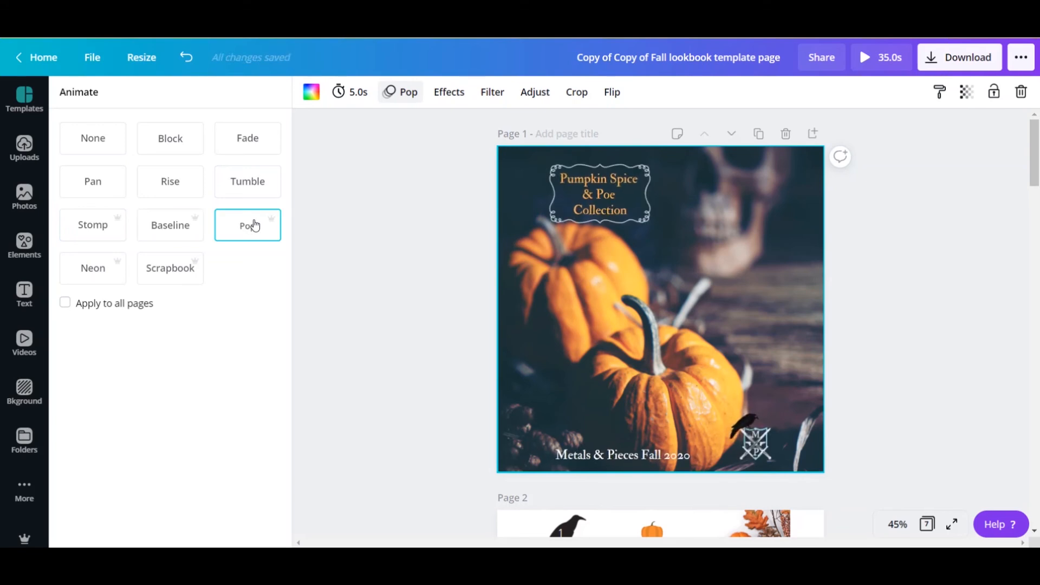
left_click(102, 270)
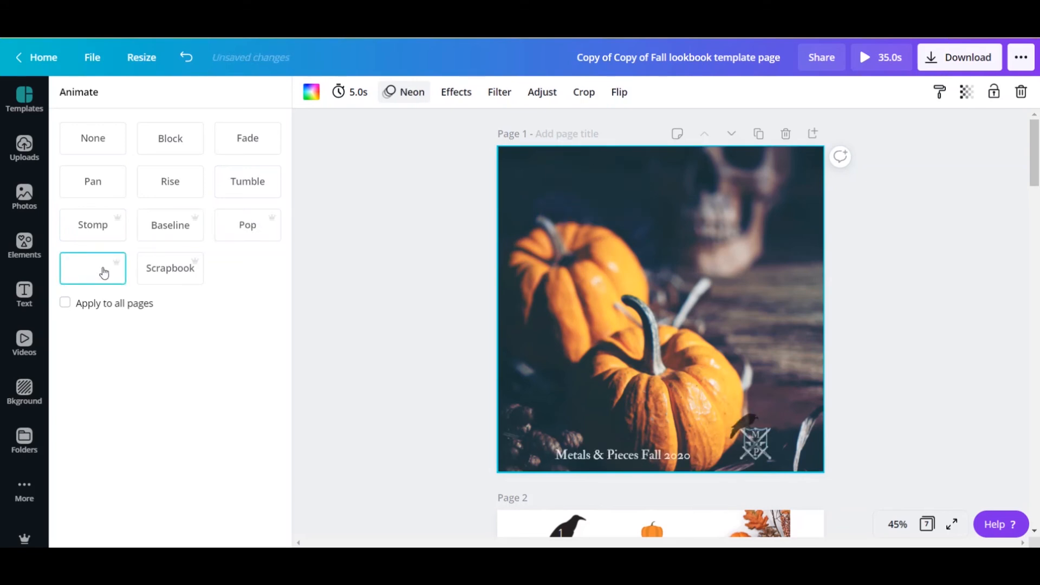
left_click(166, 274)
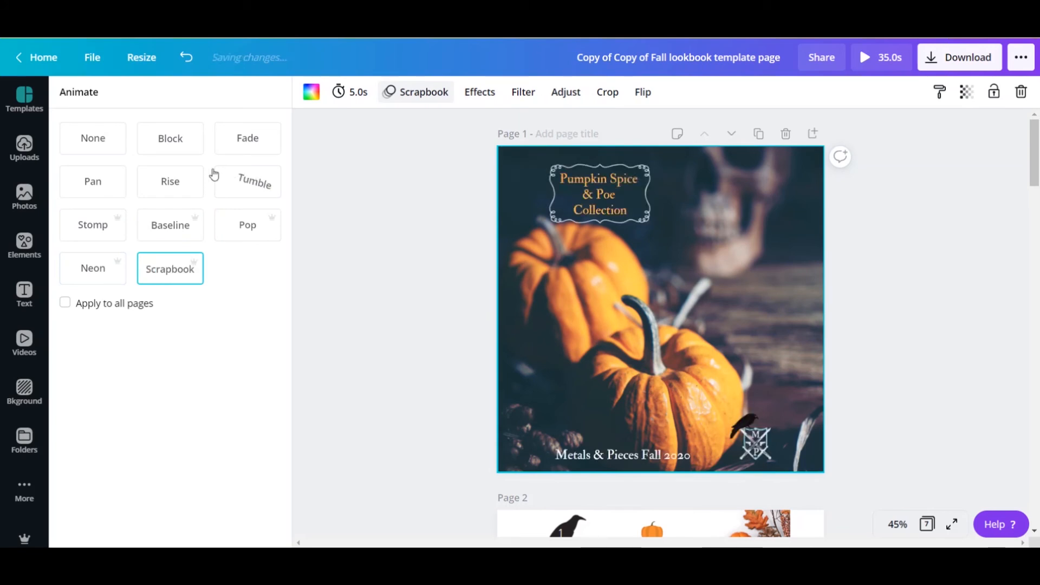
Apply the Block animation to the page 1 cover and set the page timing to 10.5 seconds
left_click(182, 151)
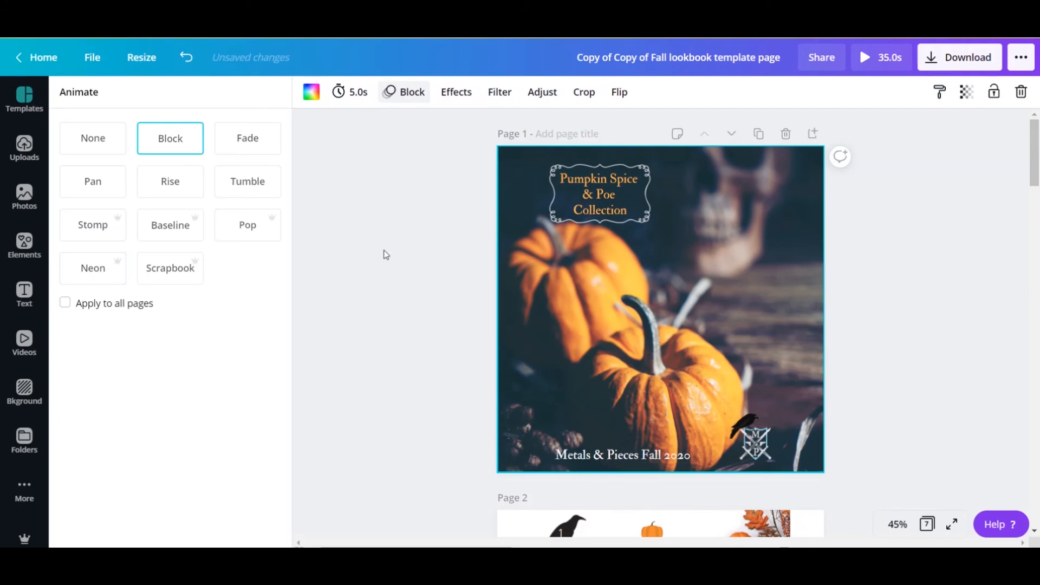
scroll(383, 253, "down", 3)
scroll(384, 253, "up", 3)
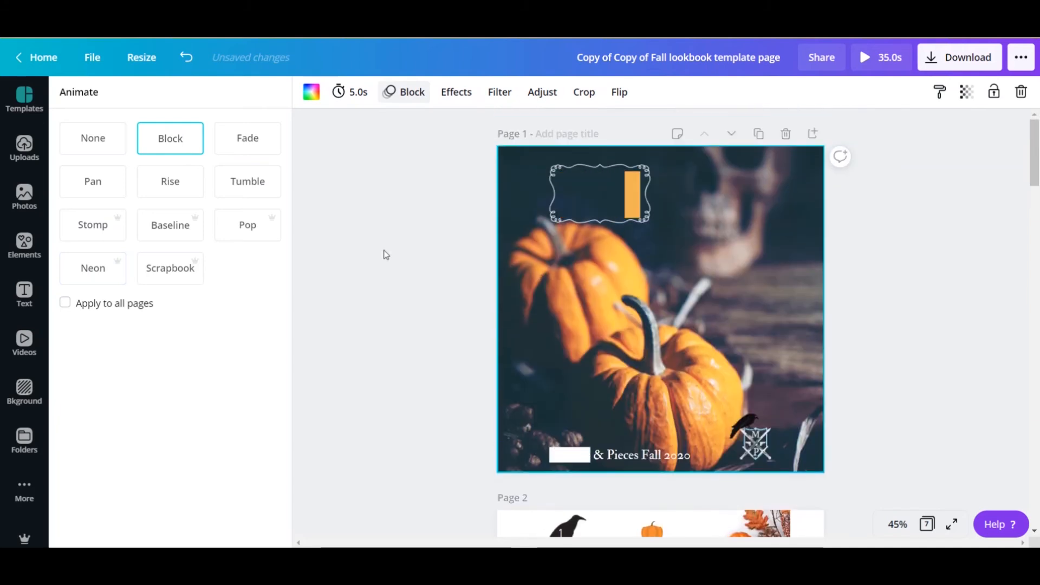
left_click(342, 93)
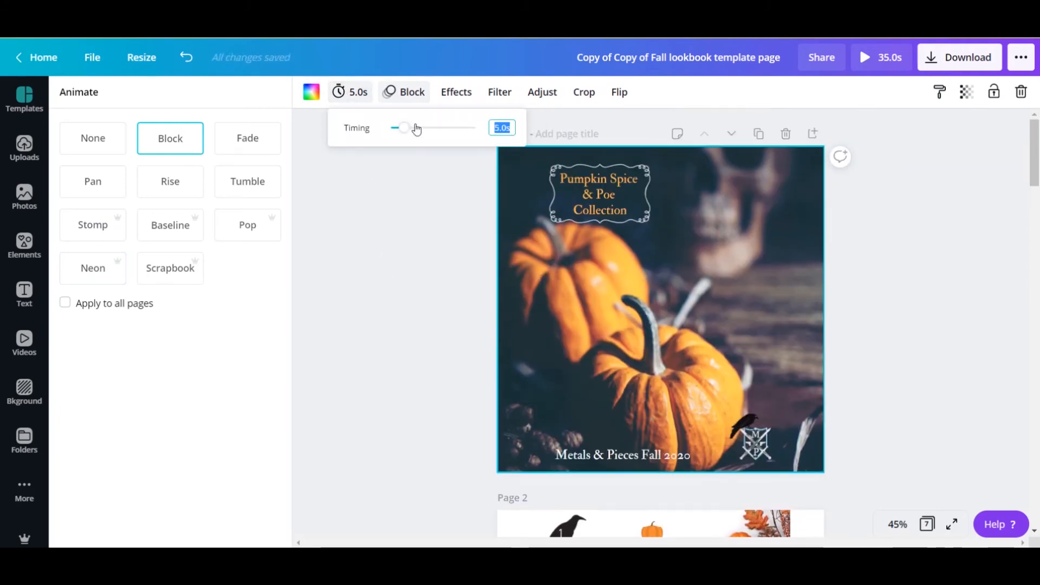
mouse_move(405, 135)
left_mouse_down()
mouse_move(438, 135)
mouse_move(421, 135)
left_mouse_up()
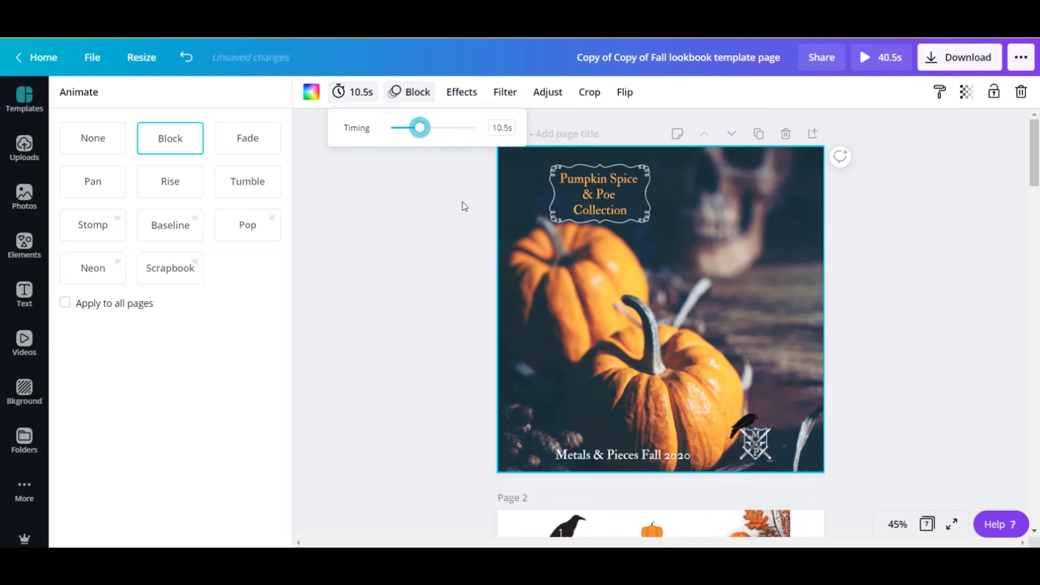
left_click(363, 92)
left_click(399, 173)
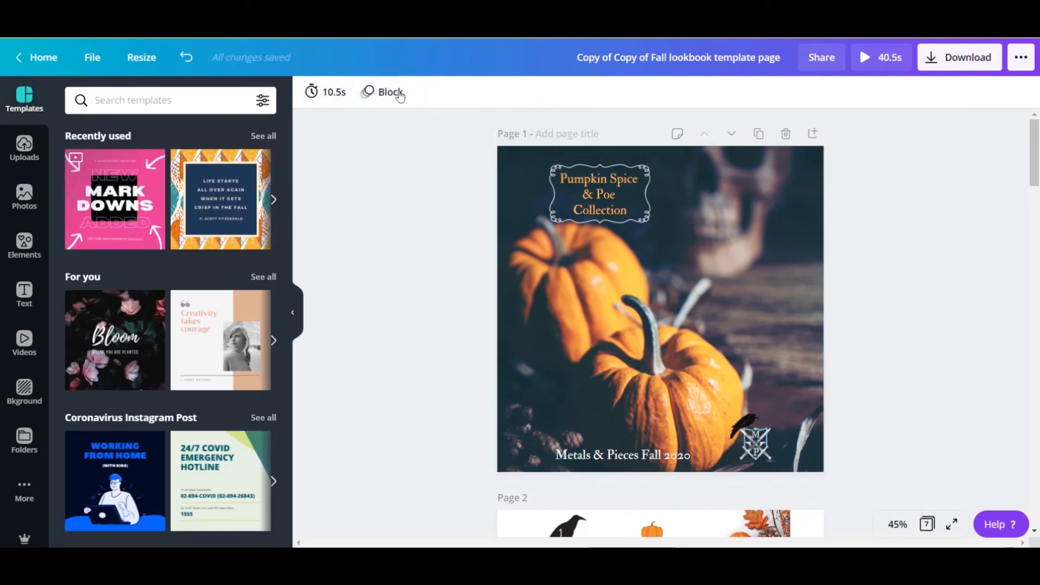
Set page 1's timing to 5.0 seconds and switch its animation to None
left_click(383, 92)
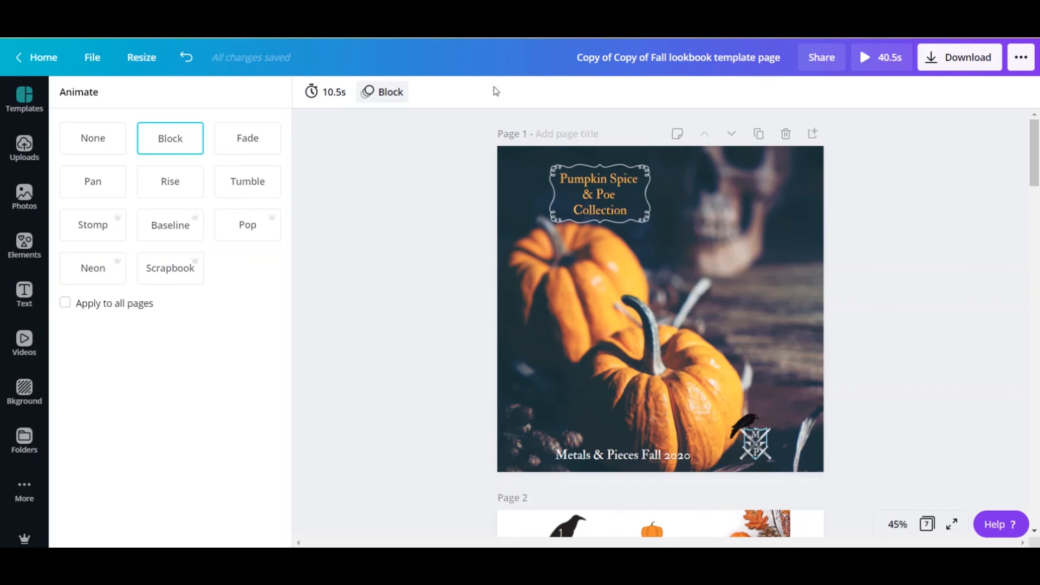
left_click(325, 92)
mouse_move(382, 128)
left_mouse_down()
mouse_move(395, 129)
mouse_move(376, 129)
left_mouse_up()
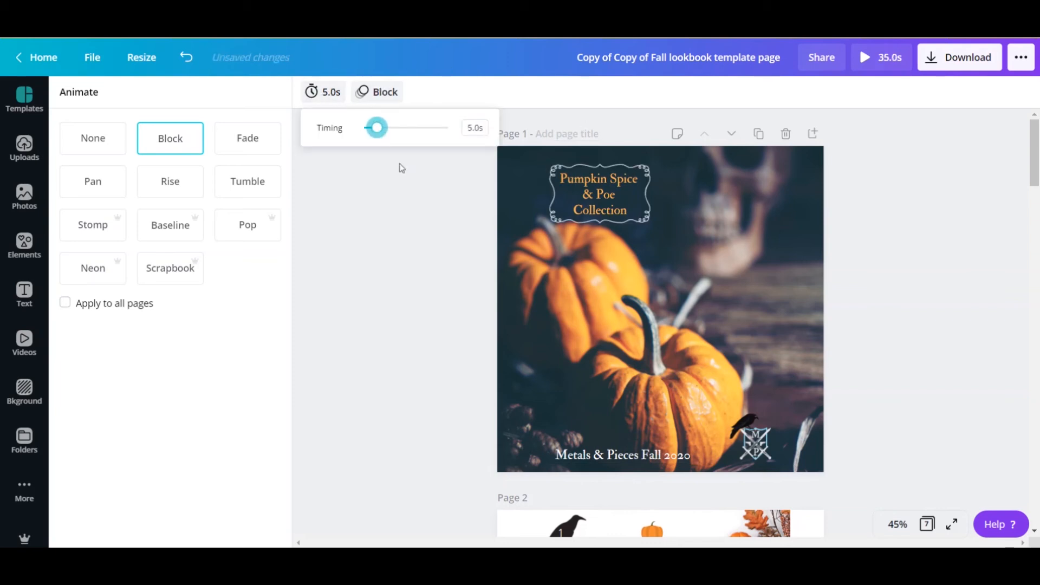
left_click(448, 171)
left_click(404, 99)
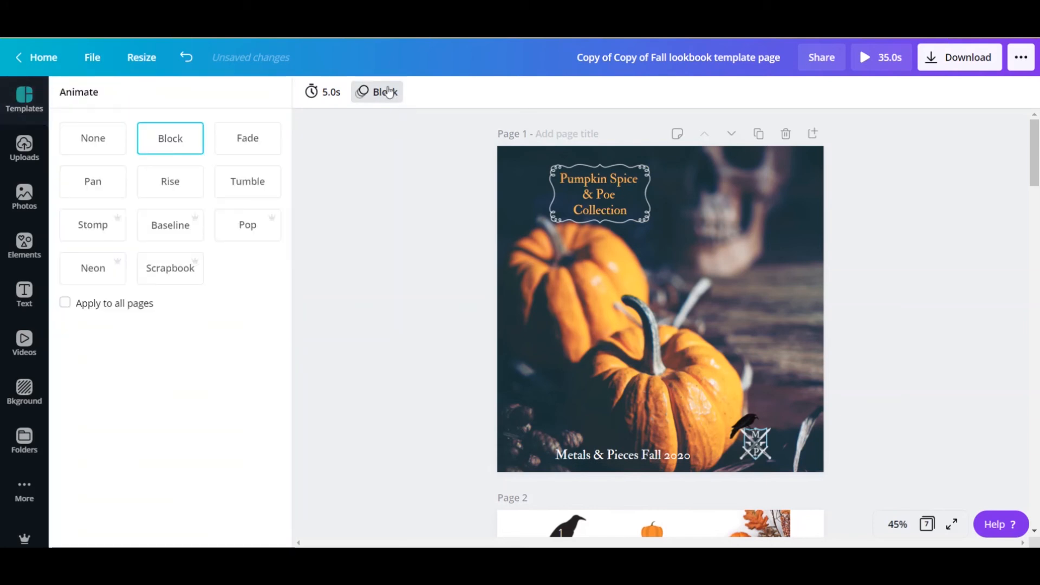
left_click(106, 135)
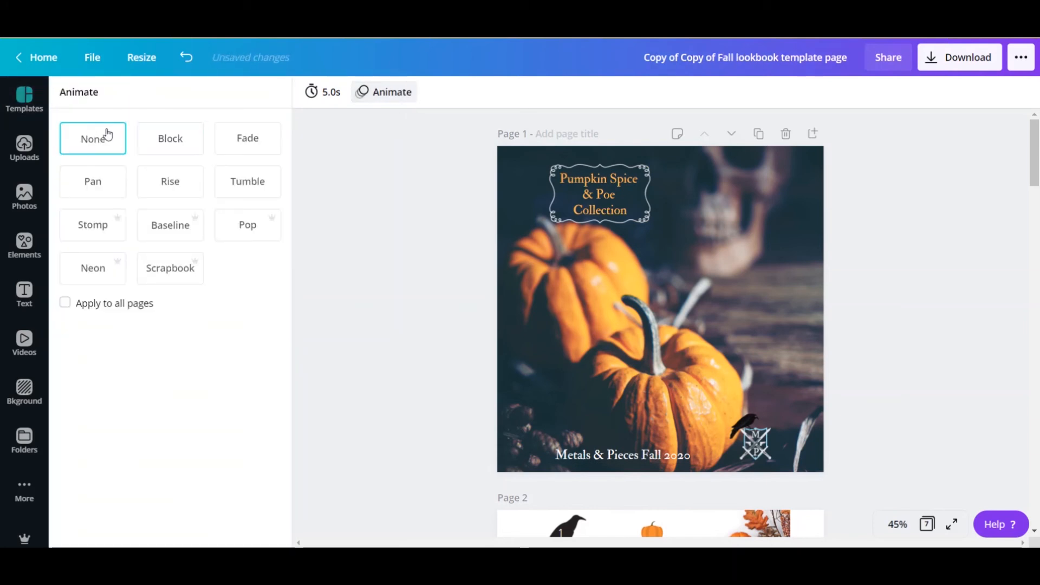
left_click(341, 139)
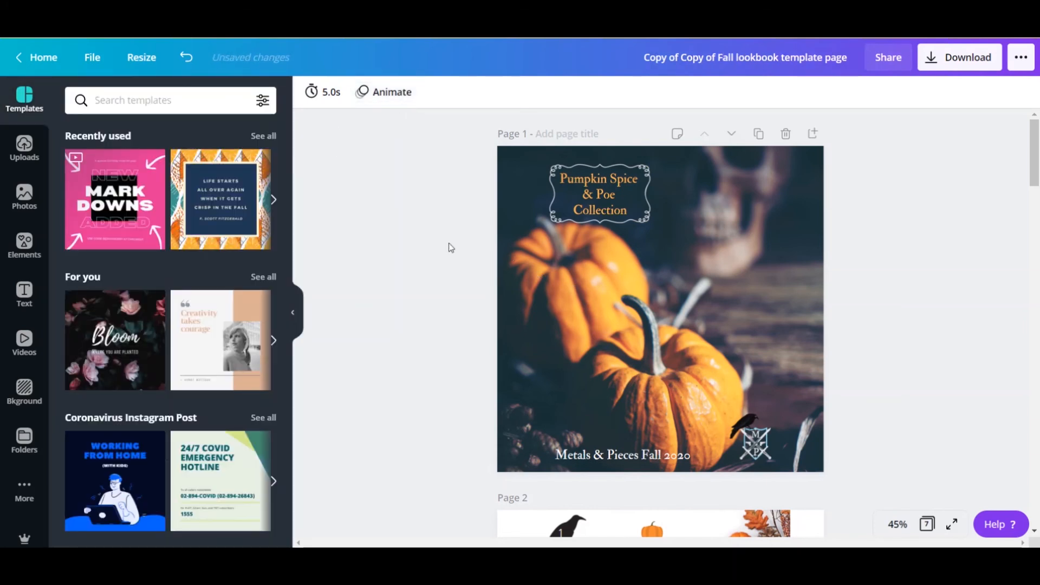
Duplicate the "Stretch those Spooky Muscules" page twice so that there are three copies of it
scroll(467, 255, "down", 6)
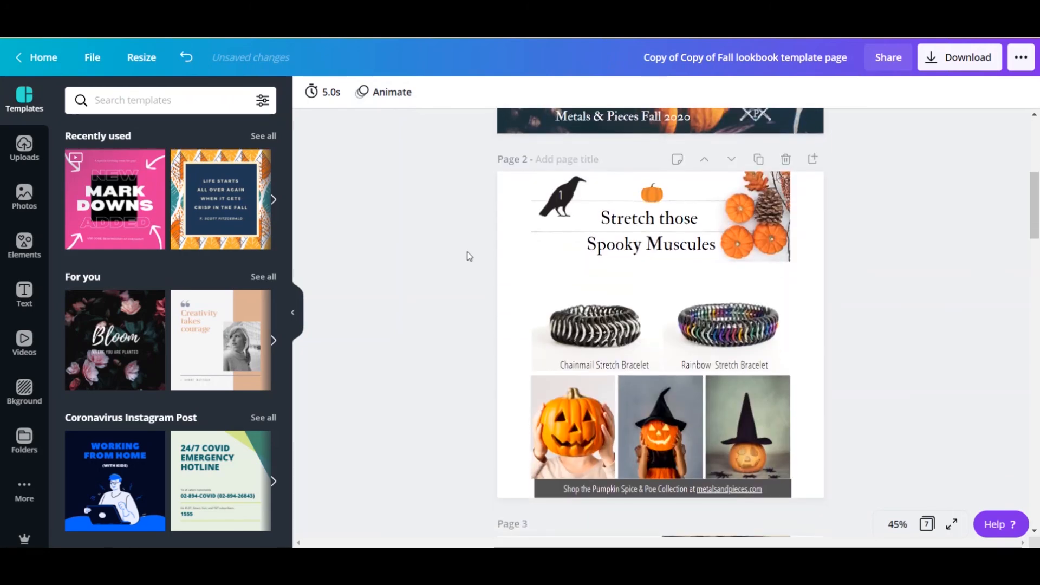
scroll(469, 256, "down", 2)
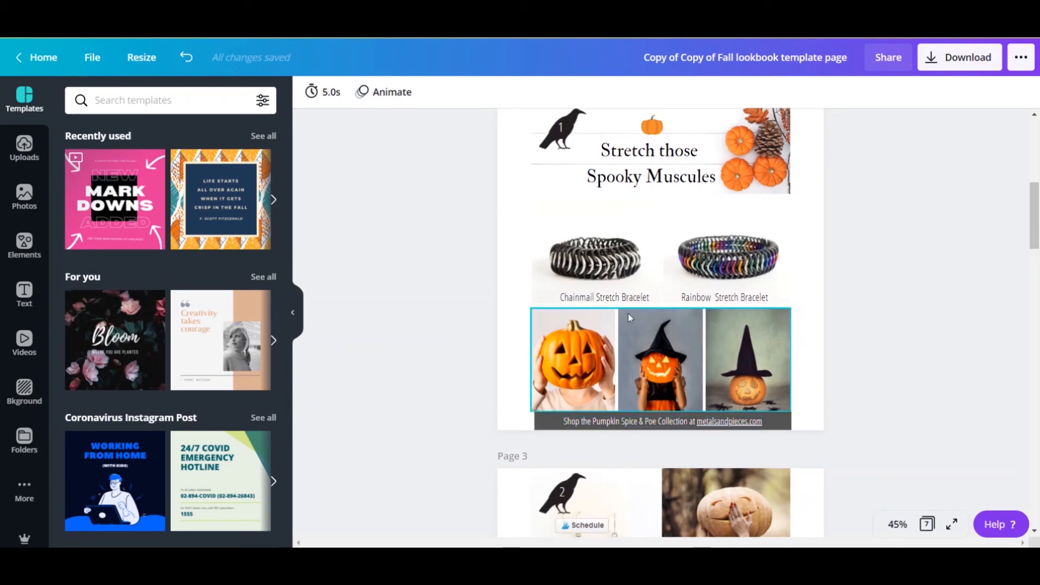
scroll(864, 291, "up", 2)
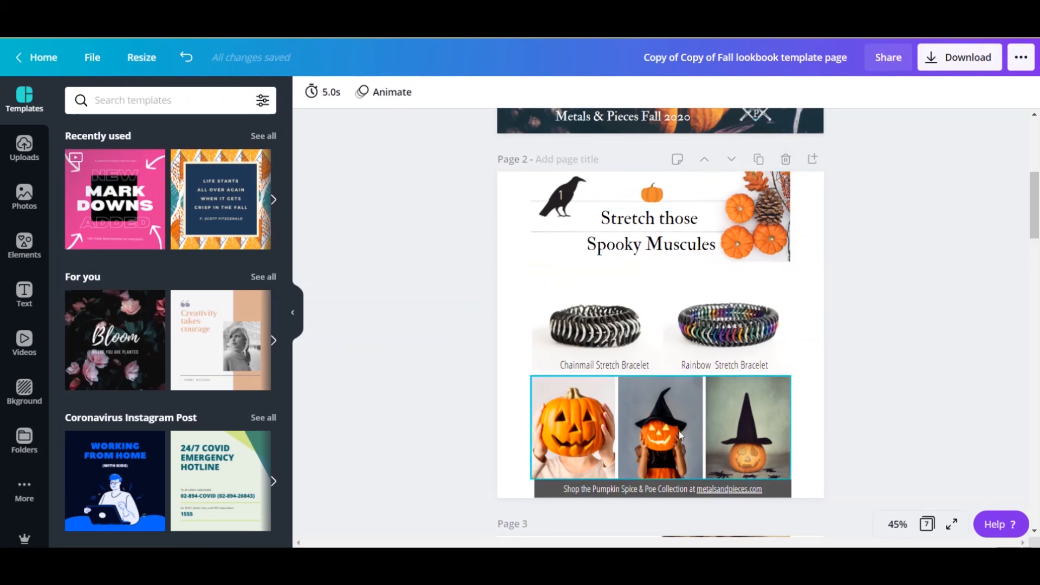
left_click(758, 160)
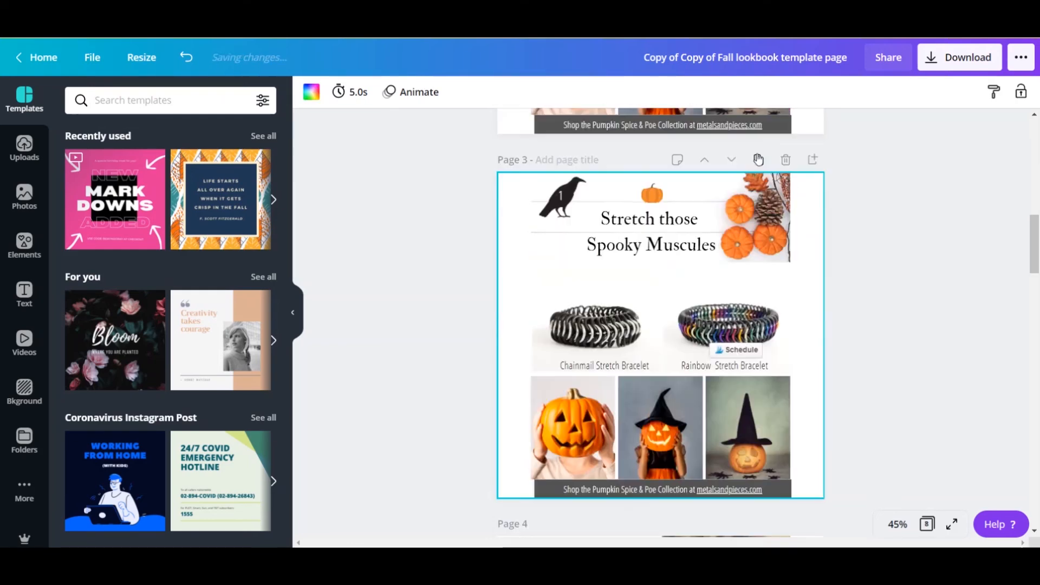
left_click(758, 159)
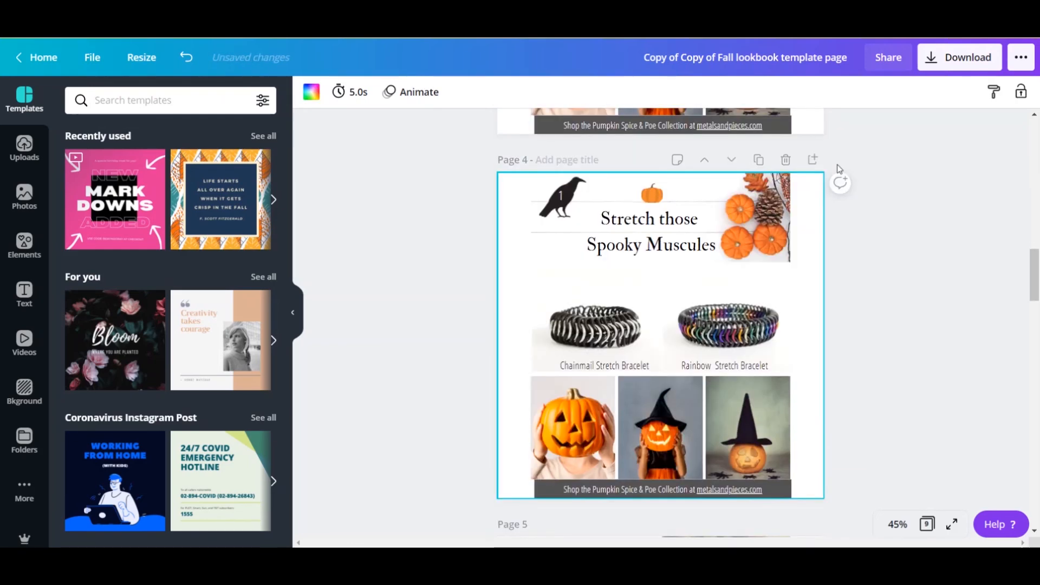
Delete the two-bracelet photo grid and the three-photo pumpkin grid from page 2
scroll(839, 170, "up", 3)
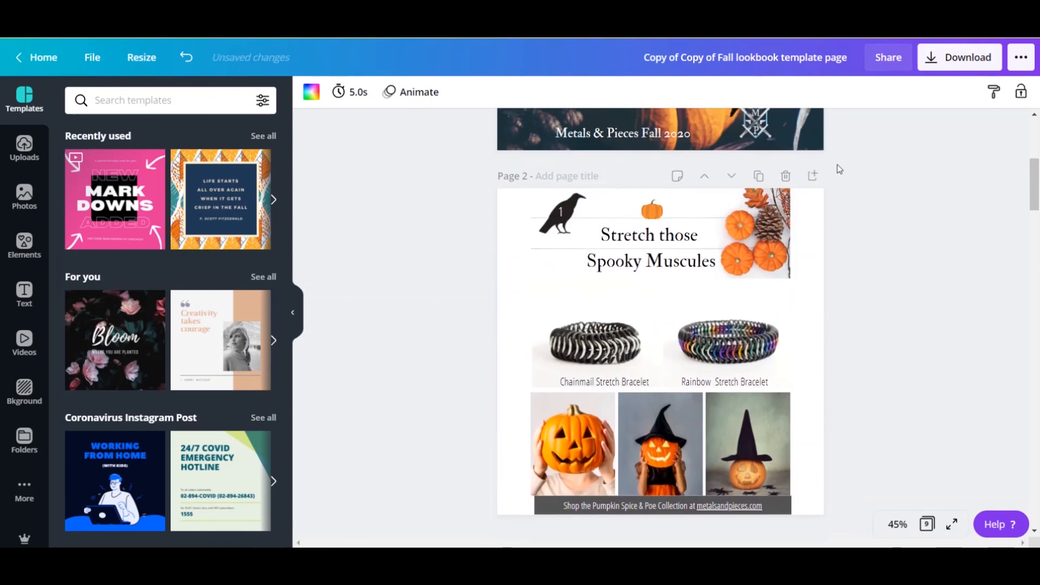
left_click(665, 318)
left_click(666, 318)
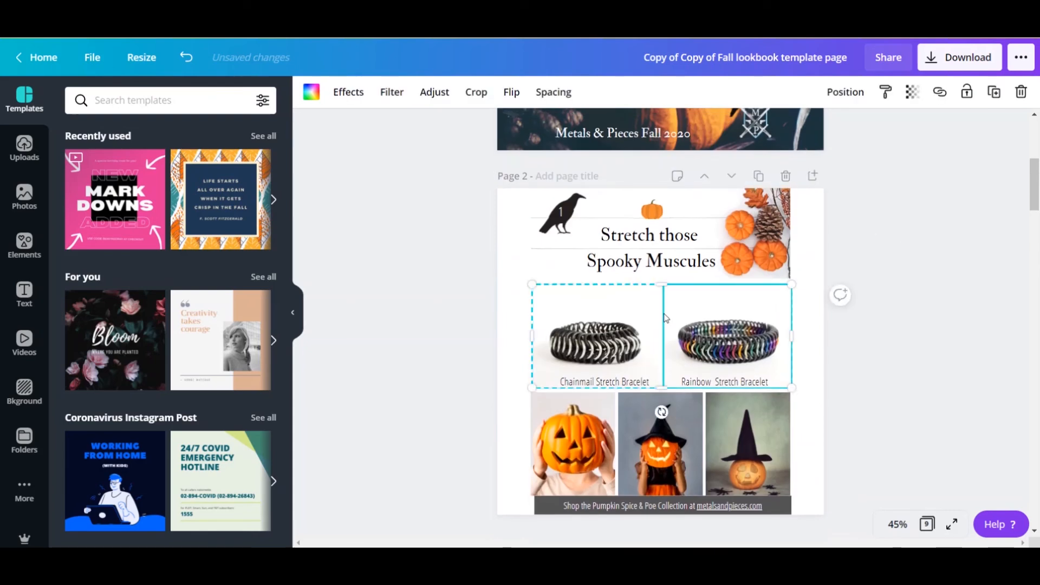
key("Delete")
key("Delete")
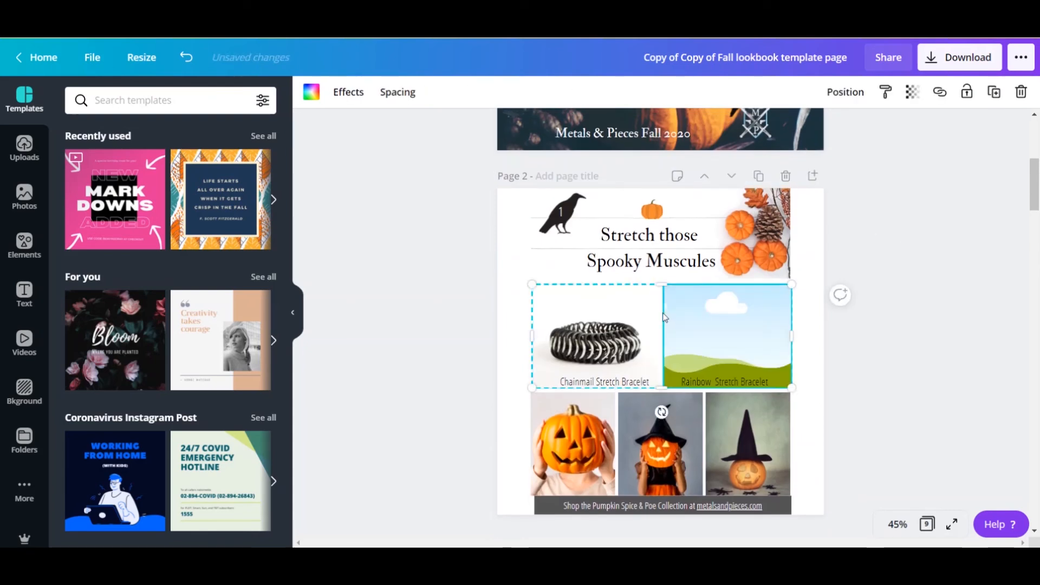
left_click(547, 410)
left_click(555, 421)
key("Delete")
key("Delete")
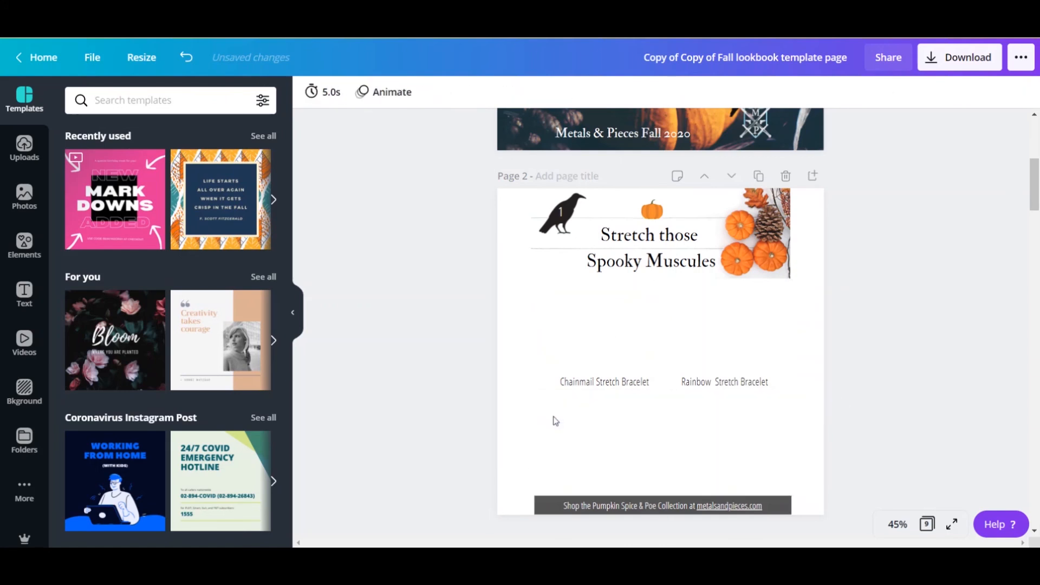
Delete the "Chainmail Stretch Bracelet" and "Rainbow Stretch Bracelet" captions from page 2
left_click(590, 382)
key("Delete")
left_click(722, 383)
key("Delete")
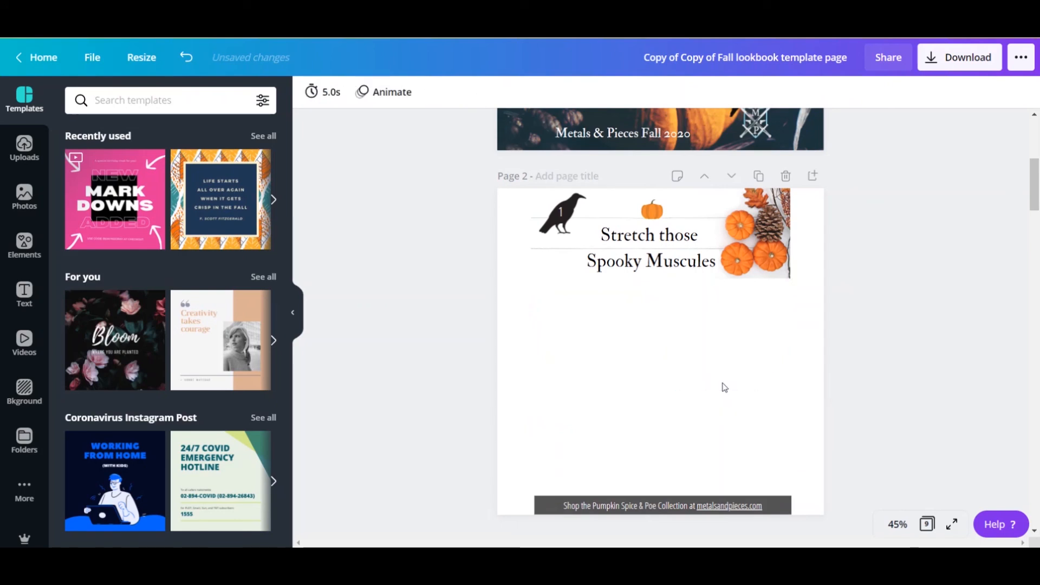
Enlarge the pumpkin background photo on page 2 until it covers the whole page
left_click(756, 258)
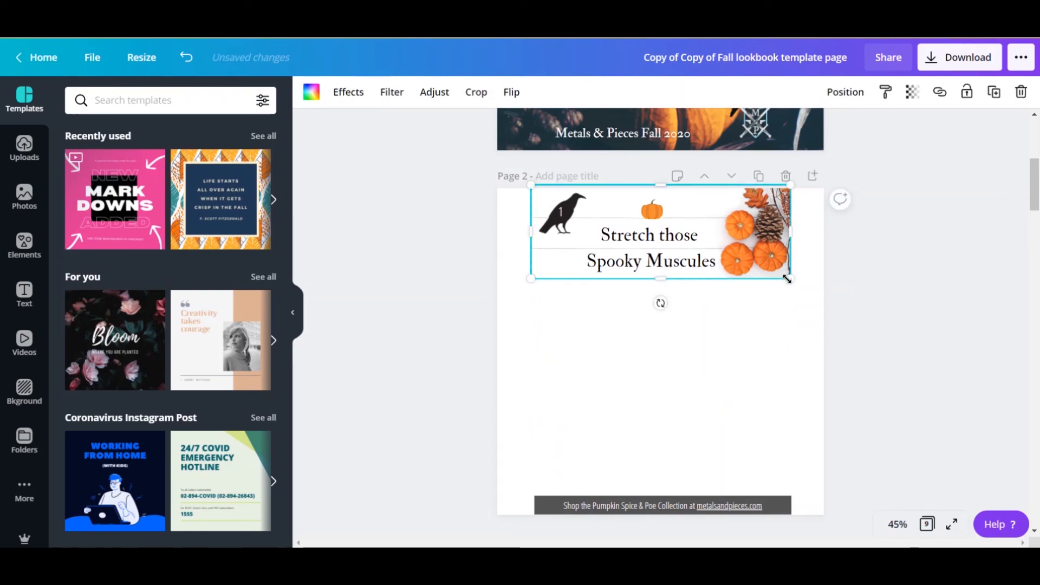
left_click_drag(789, 282, 824, 511)
left_click_drag(531, 349, 497, 360)
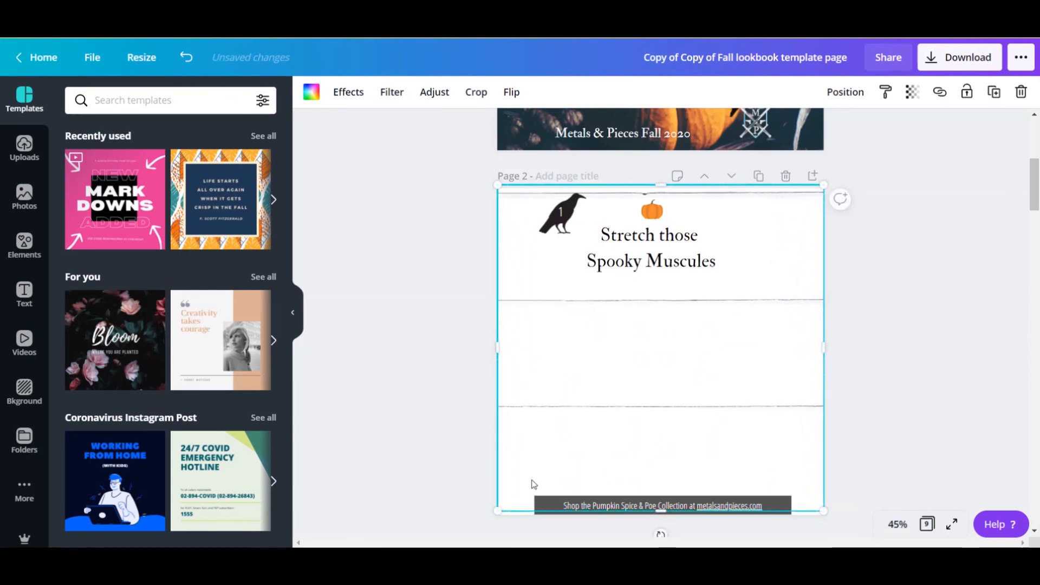
left_click_drag(663, 512, 663, 515)
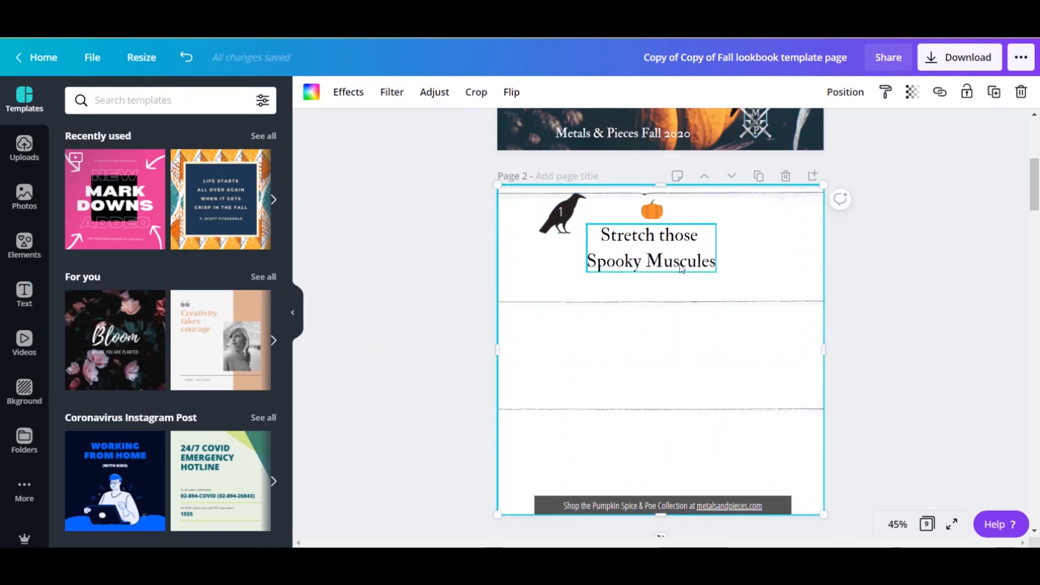
Recrop page 2's background photo, shifting and shrinking it so the pumpkins, leaves and pine cones run down the page's right side
double_click(760, 381)
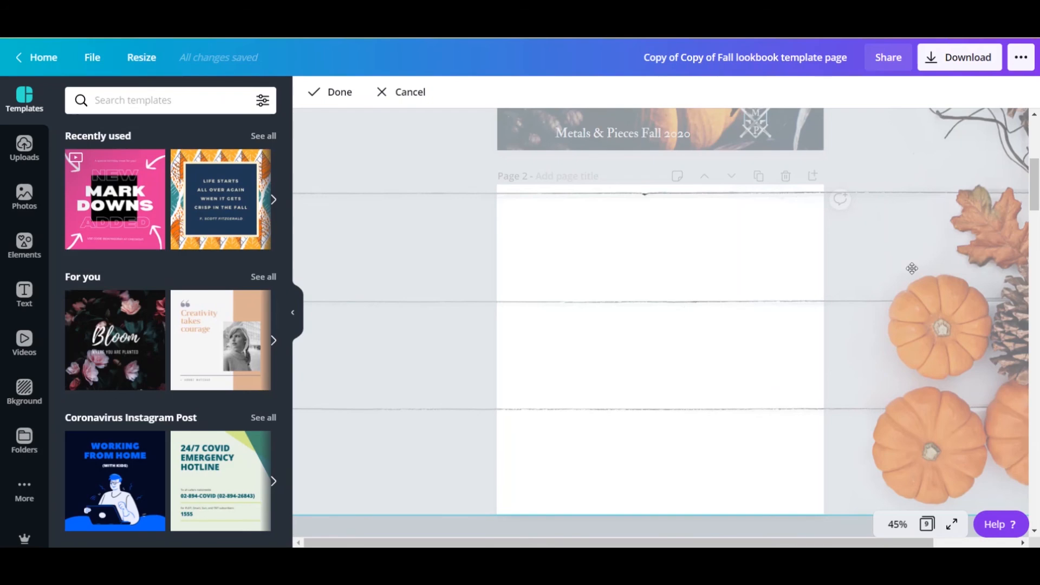
left_click_drag(921, 291, 606, 460)
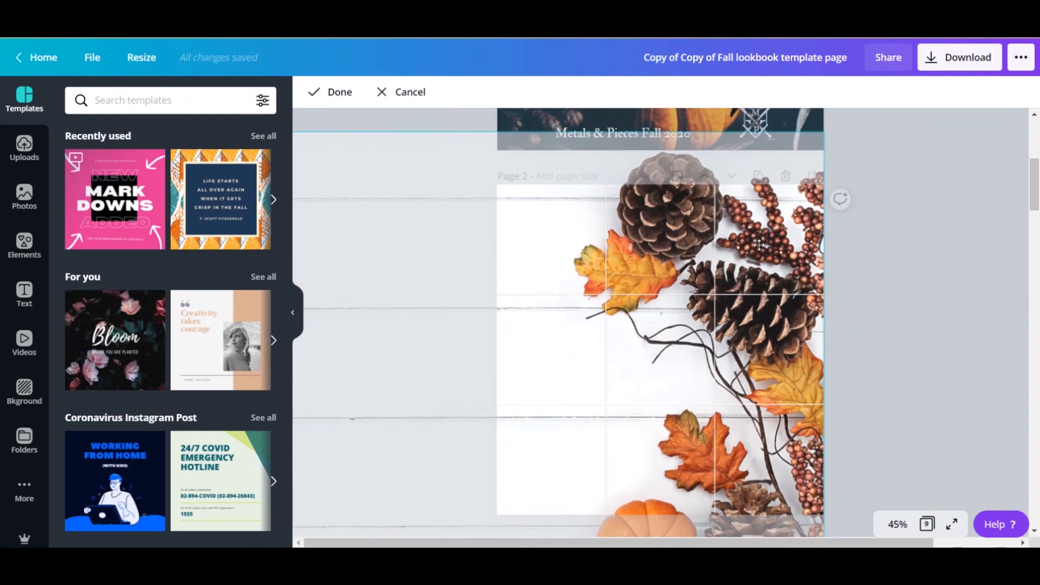
left_click(897, 526)
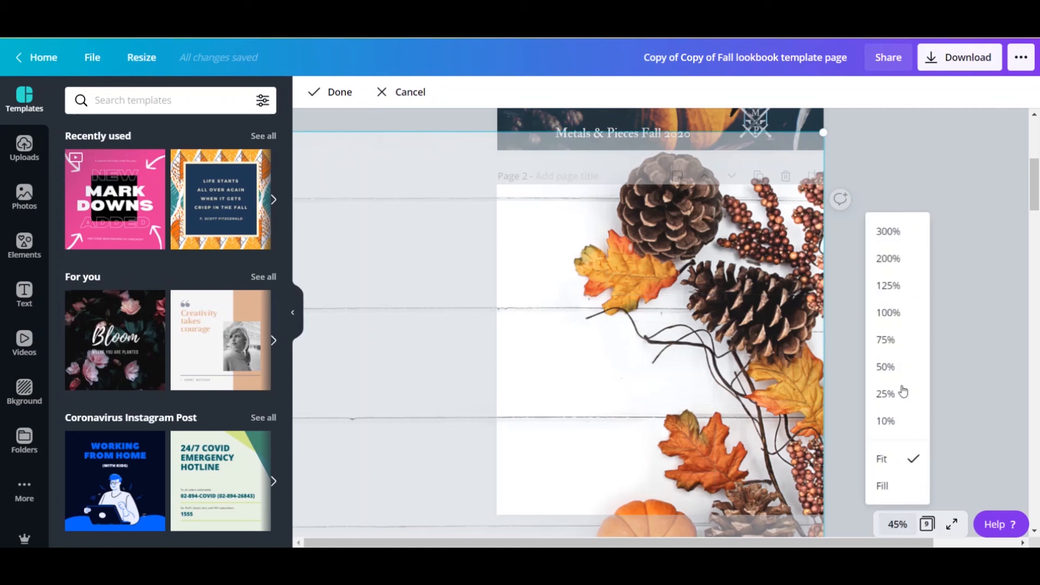
left_click(898, 420)
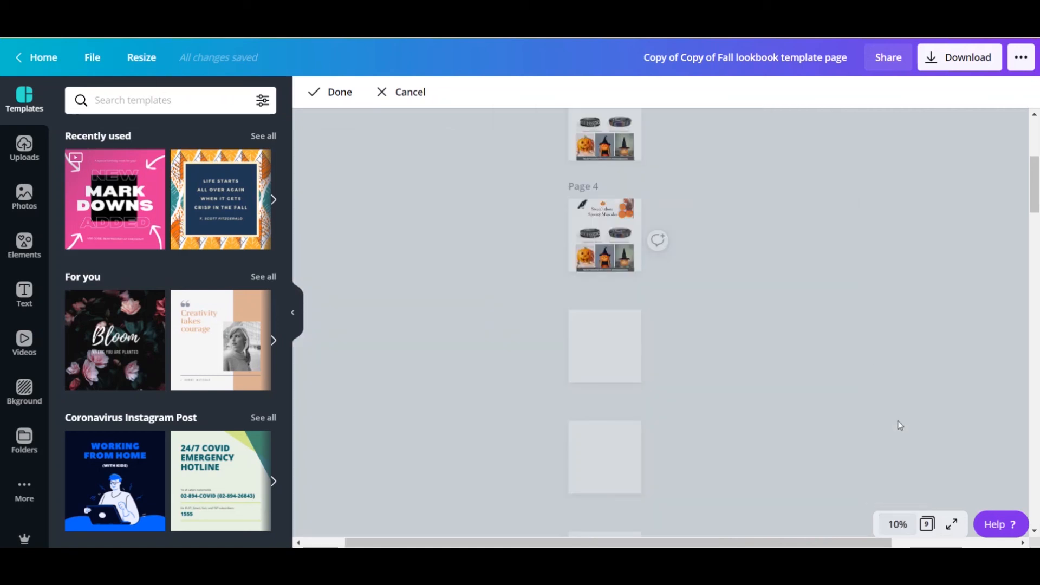
scroll(733, 225, "up", 3)
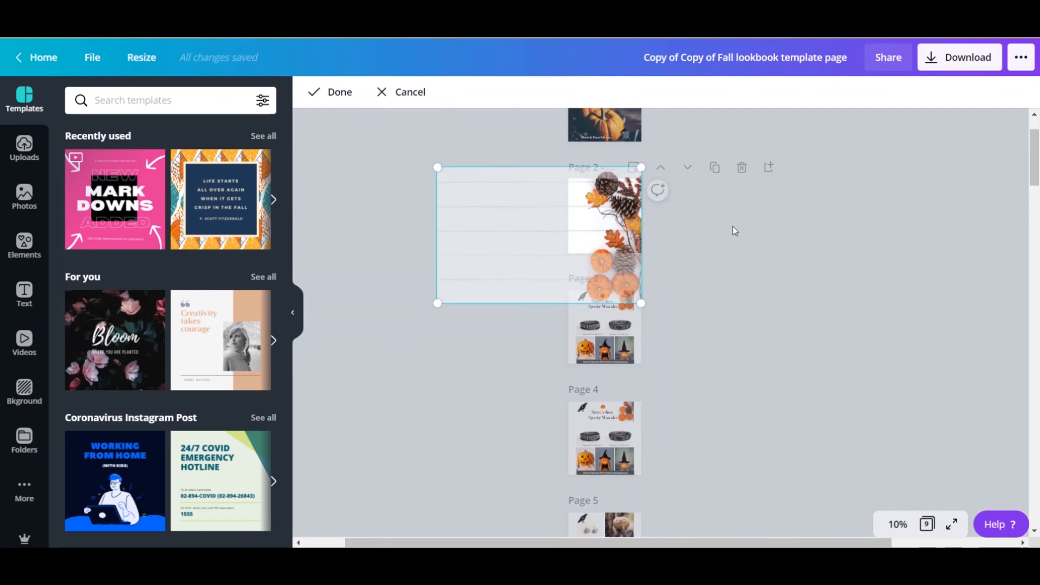
left_click_drag(442, 169, 455, 180)
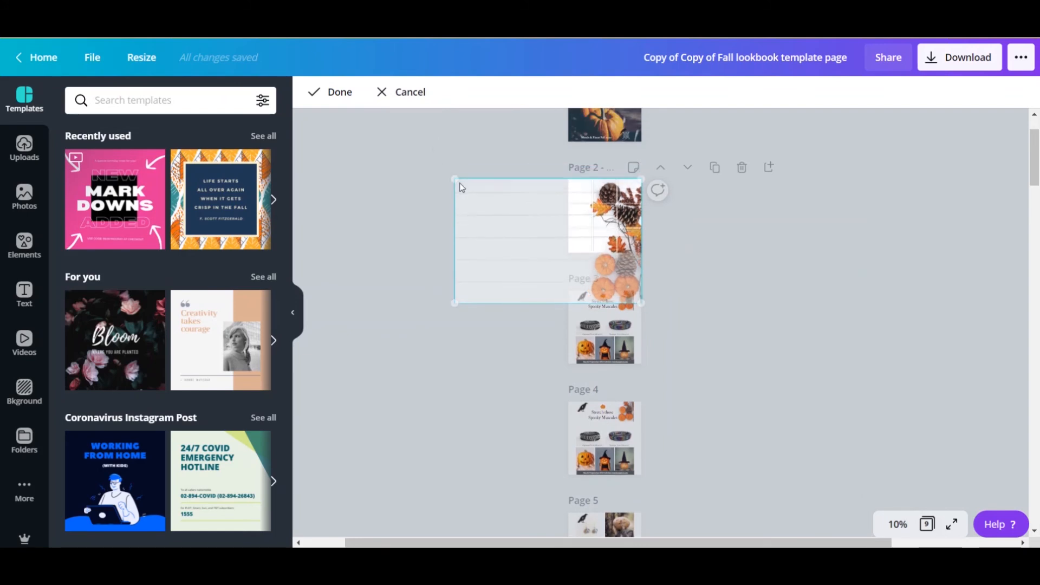
left_click_drag(456, 301, 530, 252)
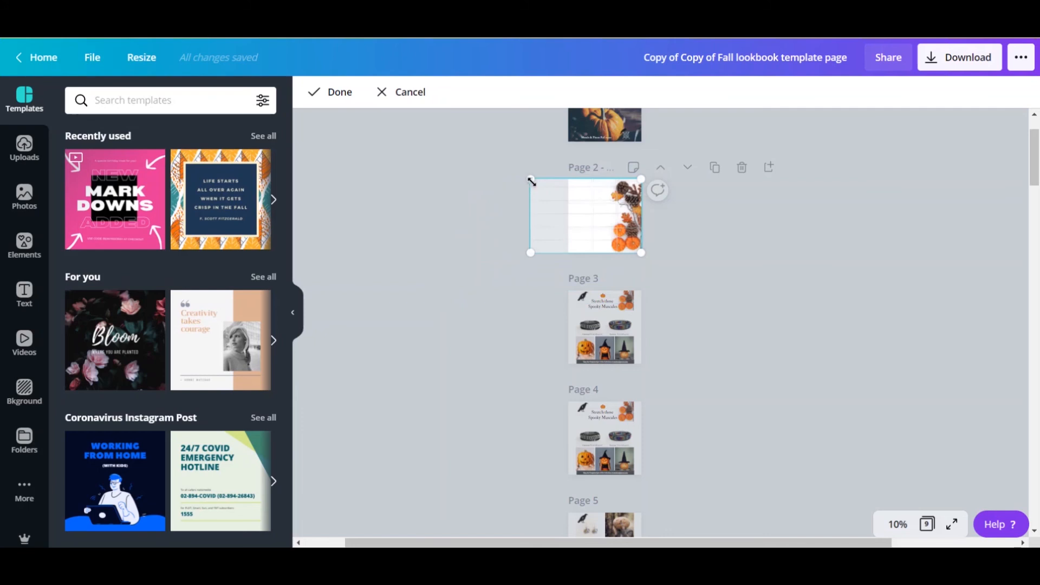
left_click(897, 524)
left_click(894, 458)
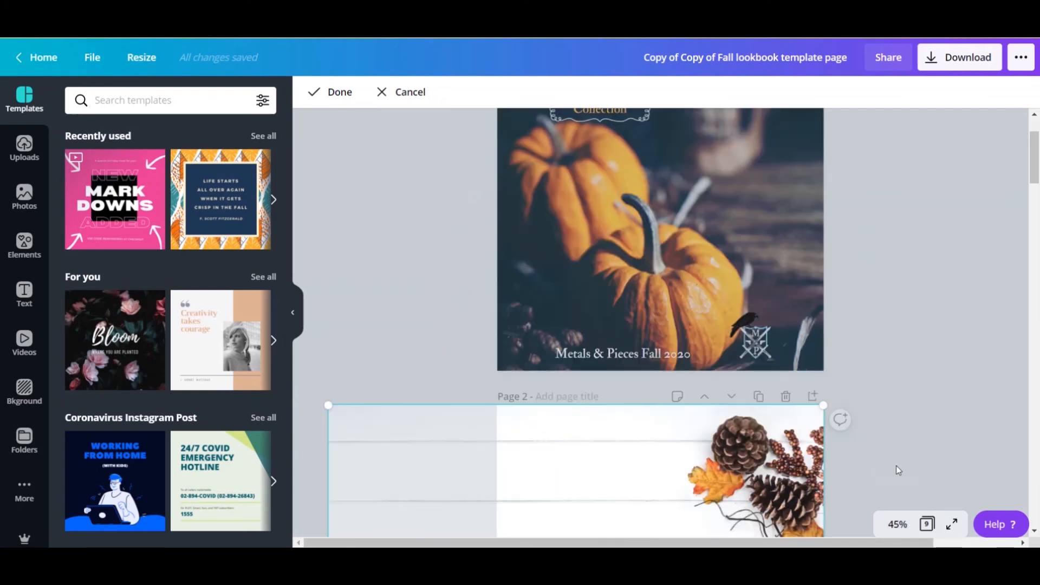
scroll(875, 376, "down", 5)
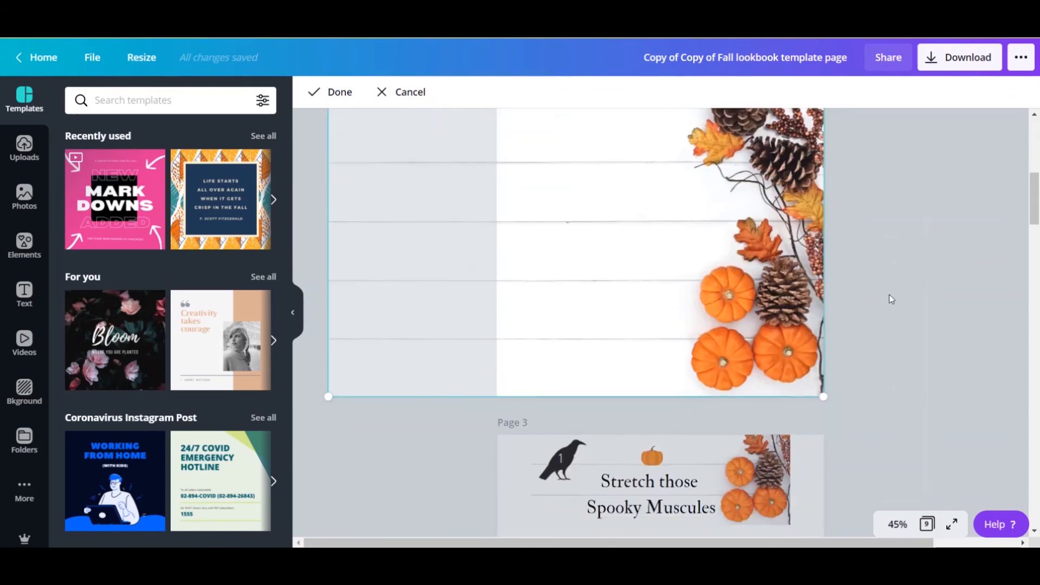
left_click(899, 305)
scroll(912, 323, "up", 3)
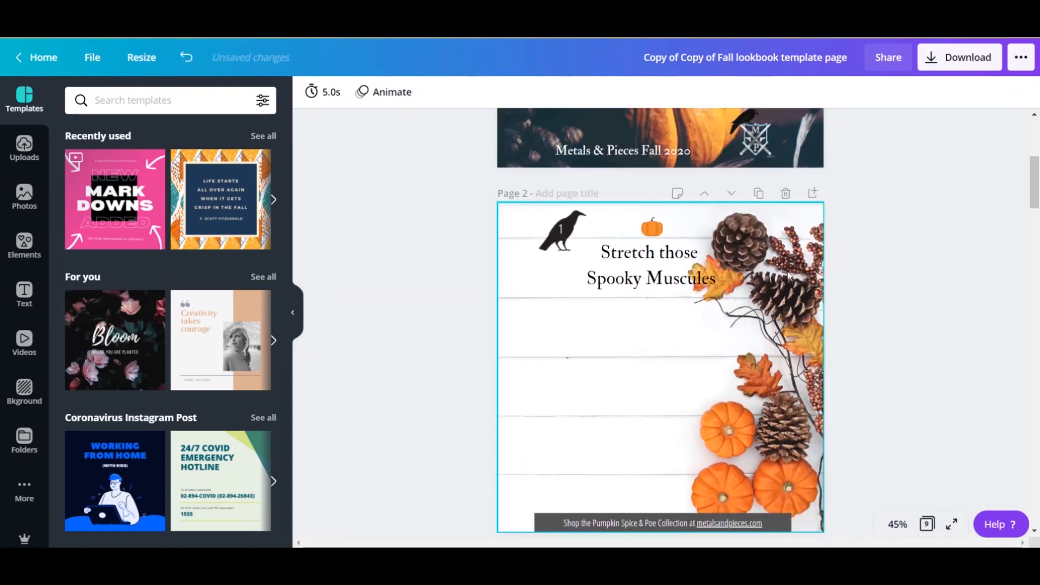
Enlarge page 2's heading to size 83.7, place it in the blank area beside the pumpkins and break "Muscules" onto its own line
left_click(688, 262)
left_click_drag(688, 263, 789, 407)
left_click_drag(681, 353, 630, 348)
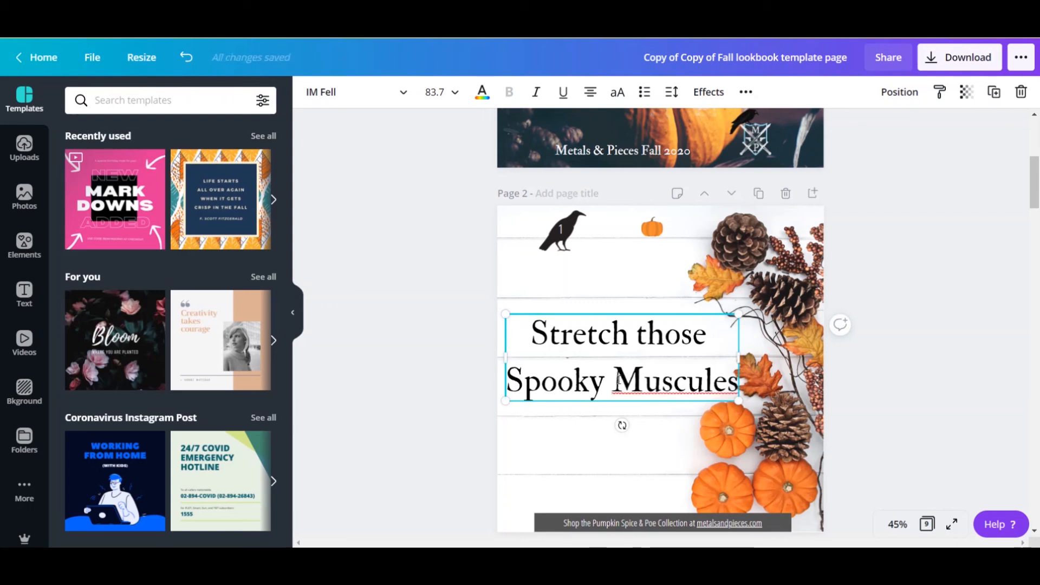
left_click(620, 381)
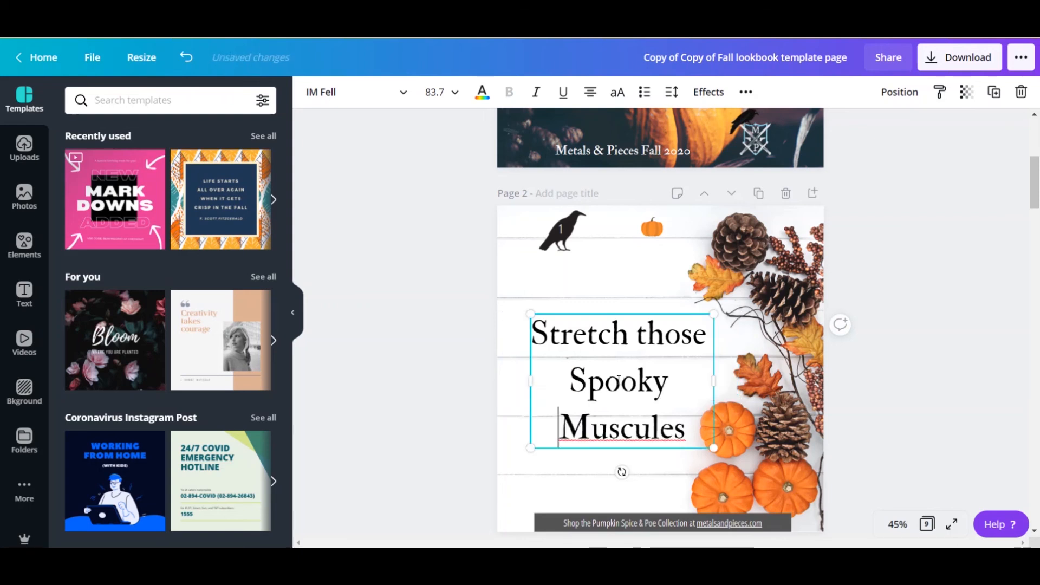
left_click(396, 332)
Enlarge the pumpkin icon on page 2 and place it above the heading
left_click(655, 232)
left_click_drag(656, 233, 622, 287)
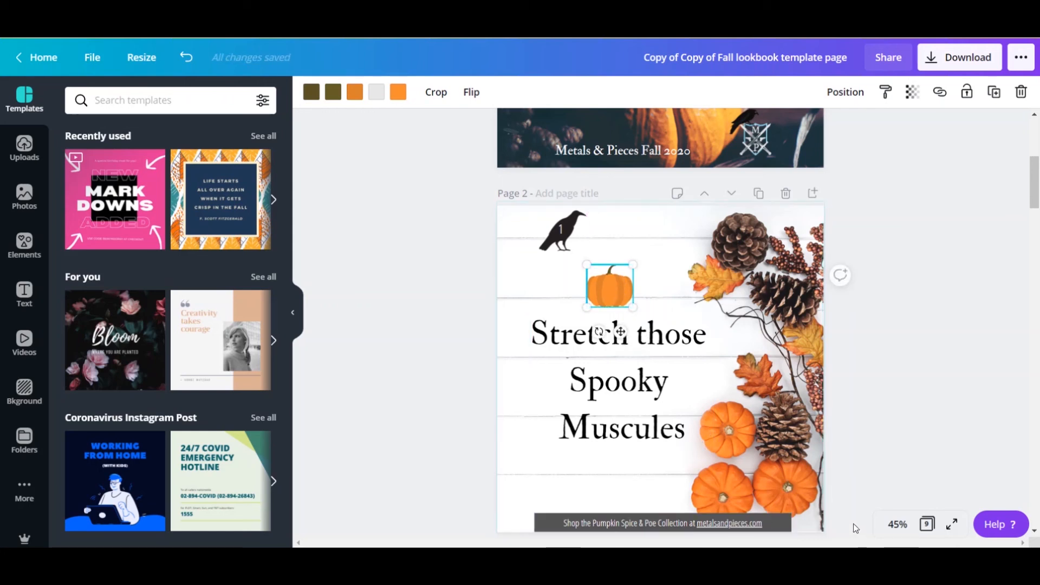
Group the crow with its number 1 and move the group closer to page 2's upper-left corner
left_click(562, 228)
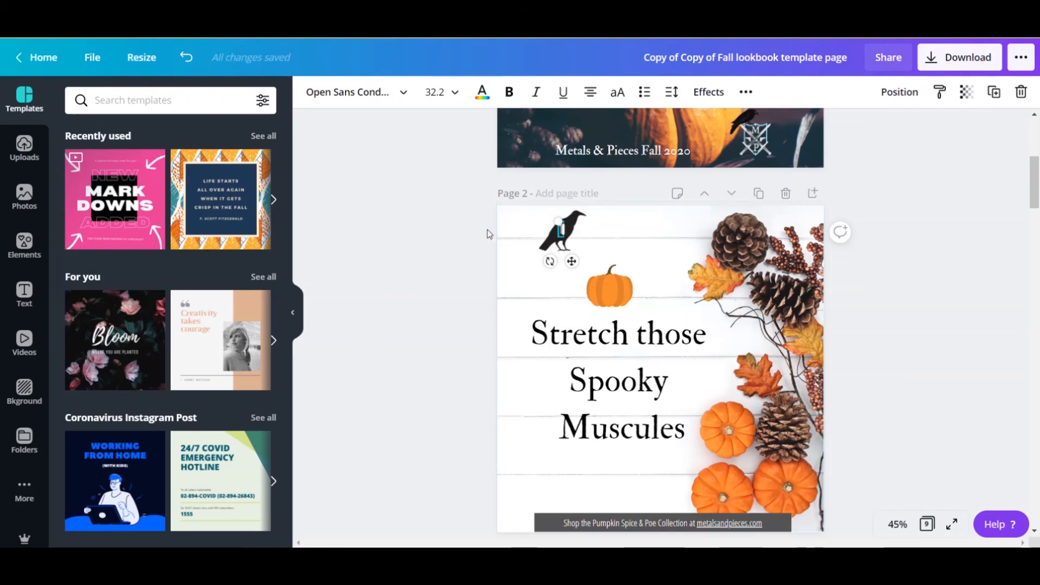
left_click(487, 229)
left_click(563, 233)
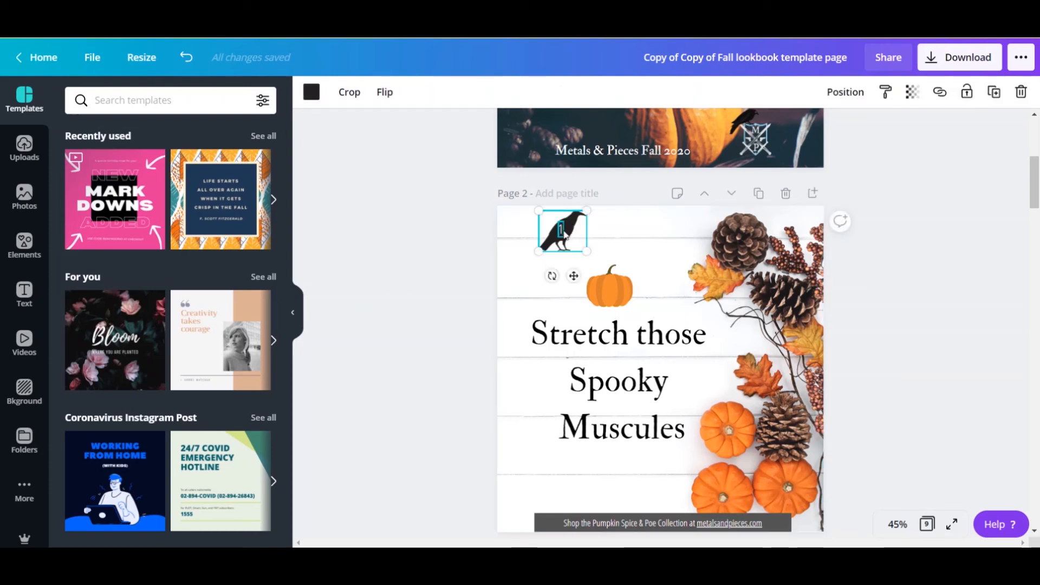
left_click(564, 234, "shift")
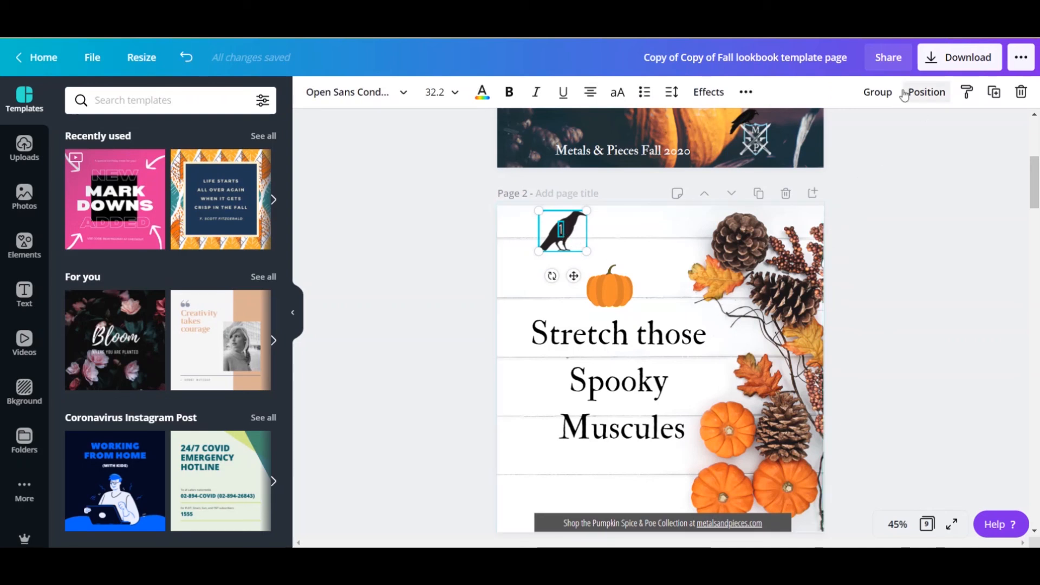
left_click(883, 95)
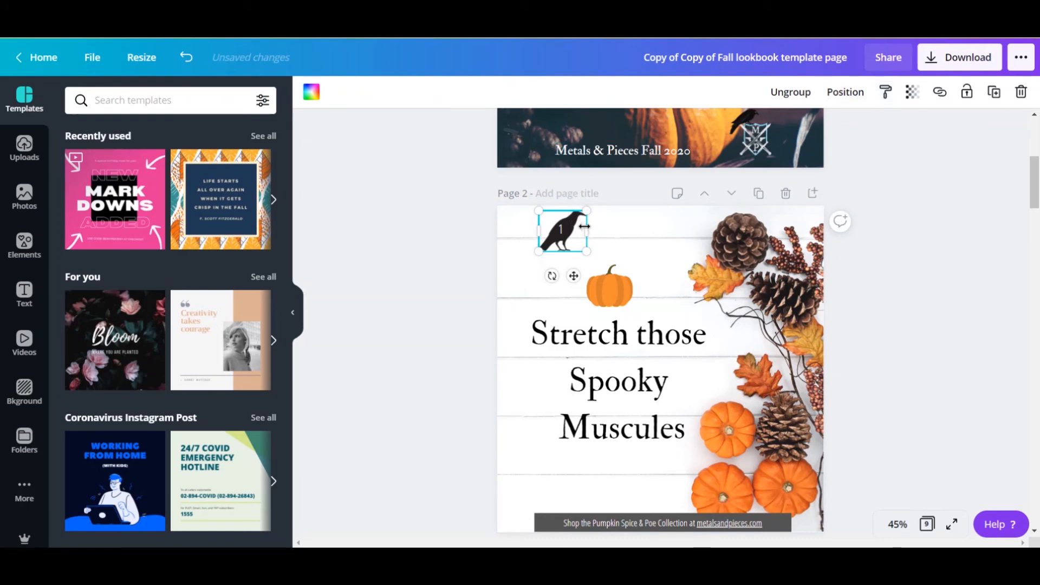
left_click(529, 255)
left_click_drag(557, 232, 524, 231)
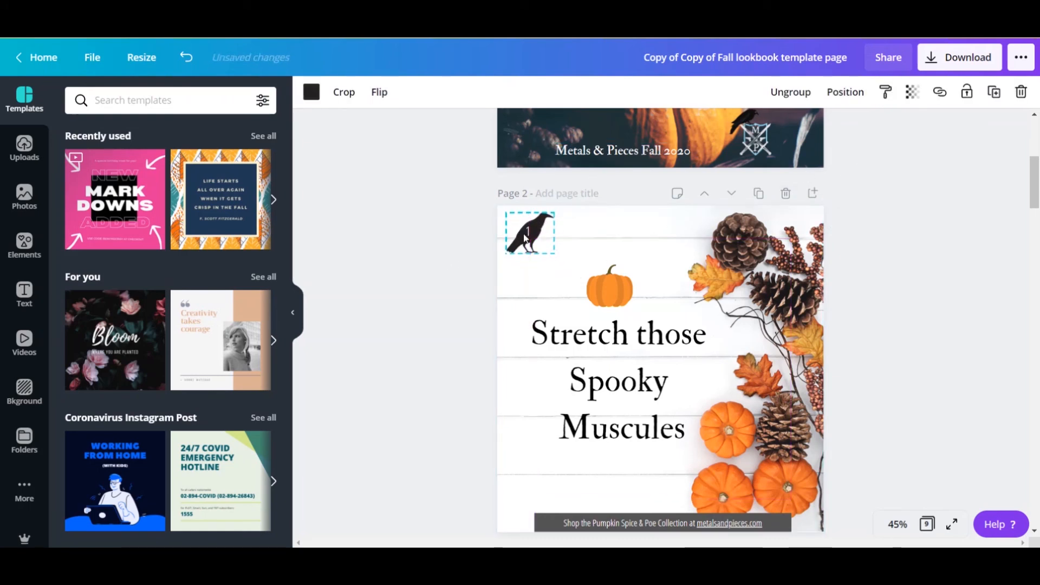
left_click(923, 285)
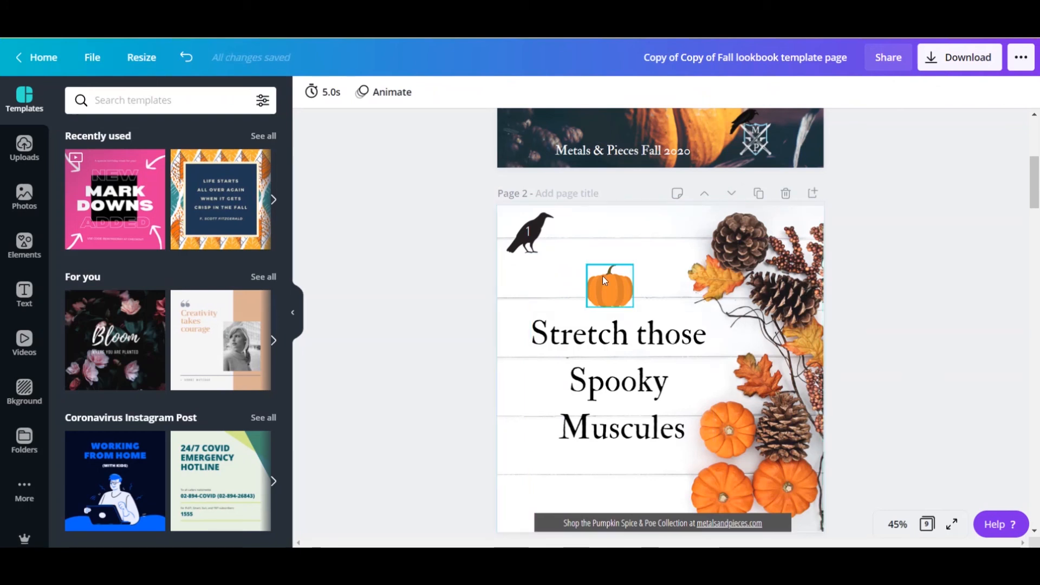
Centre the pumpkin icon directly over the "Stretch those" line on page 2
left_click_drag(606, 283, 623, 285)
left_click(932, 304)
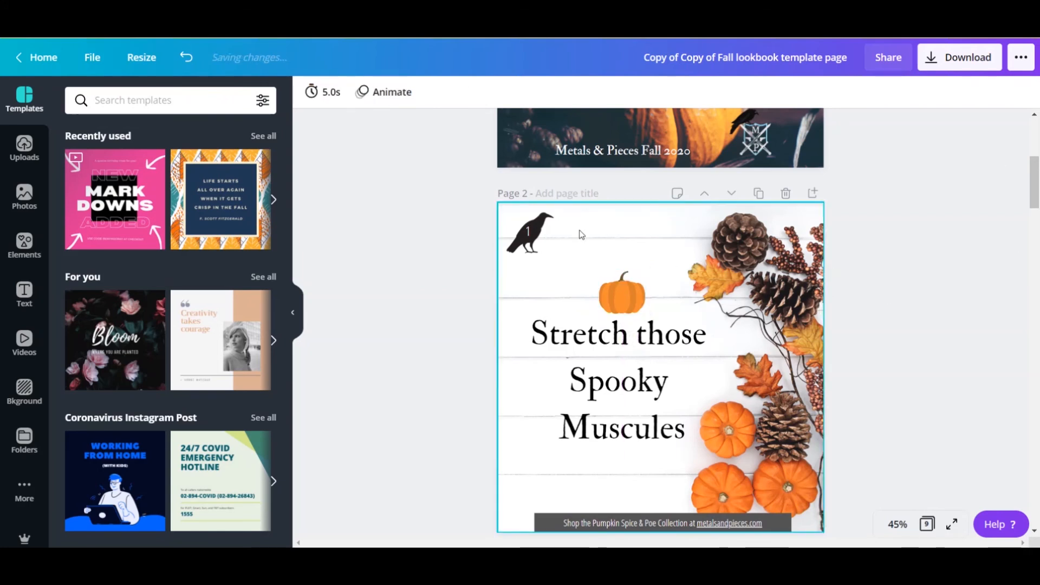
Review the PNG download settings and the page selection list without downloading anything
left_click(975, 59)
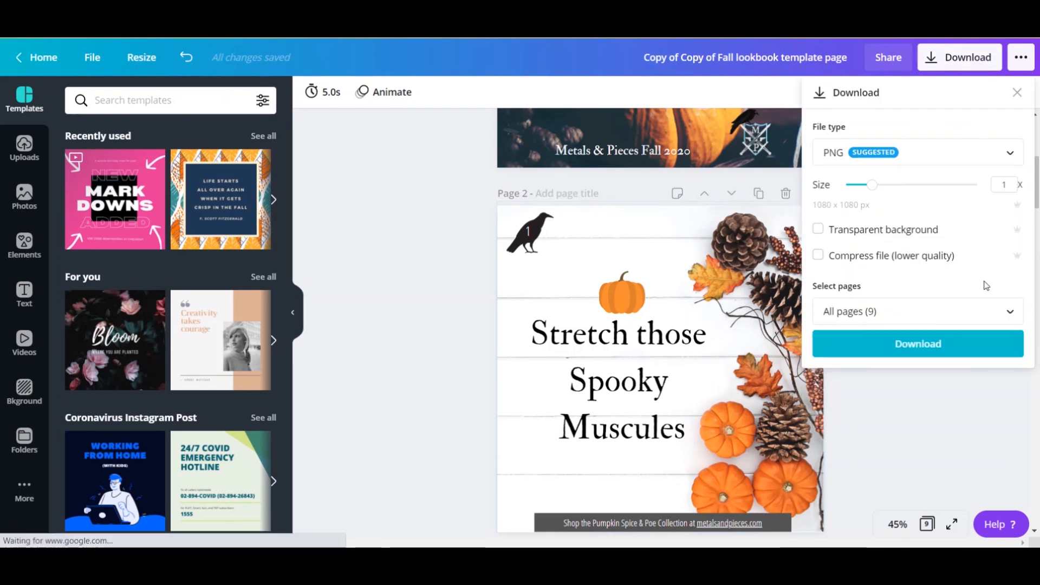
left_click(1007, 314)
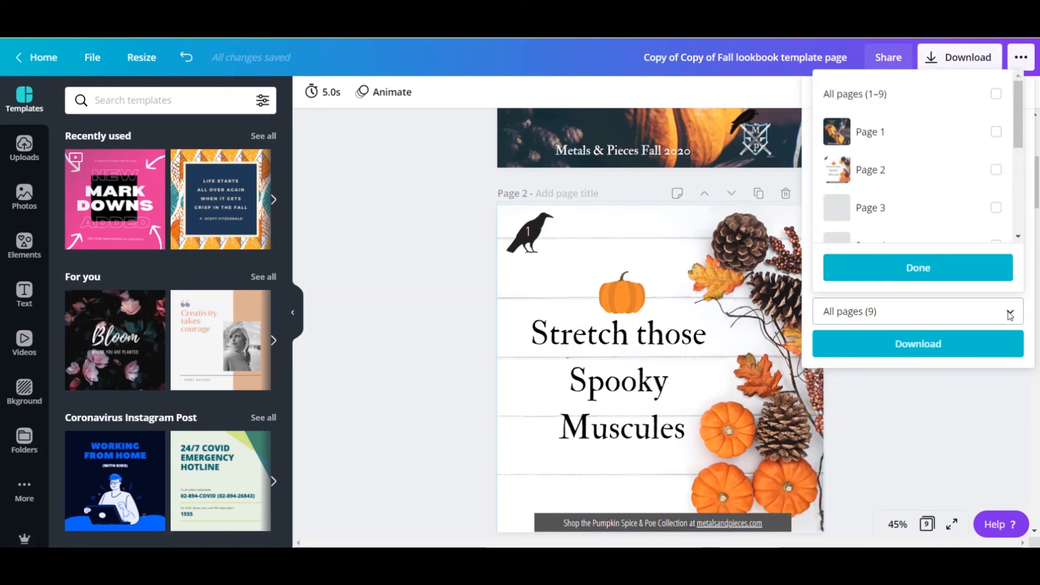
left_click(1000, 407)
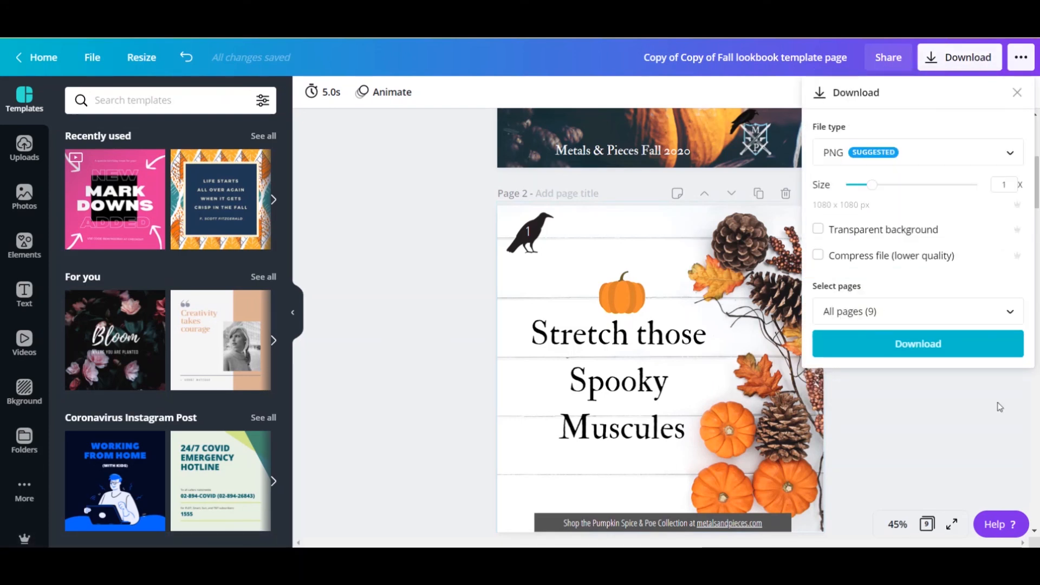
left_click(945, 430)
Preview the Block, Fade, Pan and Rise animations on page 2 and apply Tumble
scroll(846, 316, "down", 2)
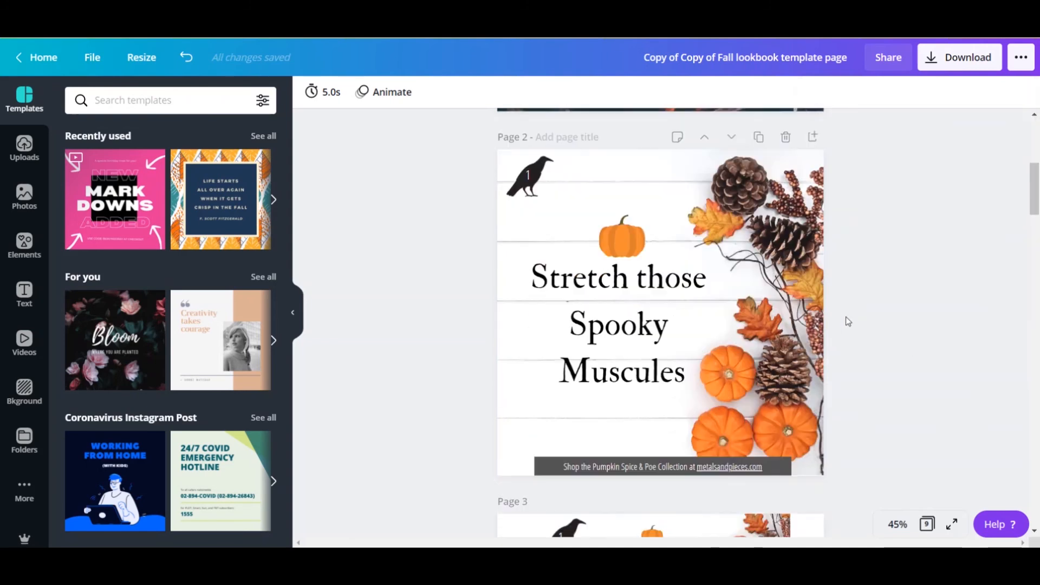
left_click(388, 97)
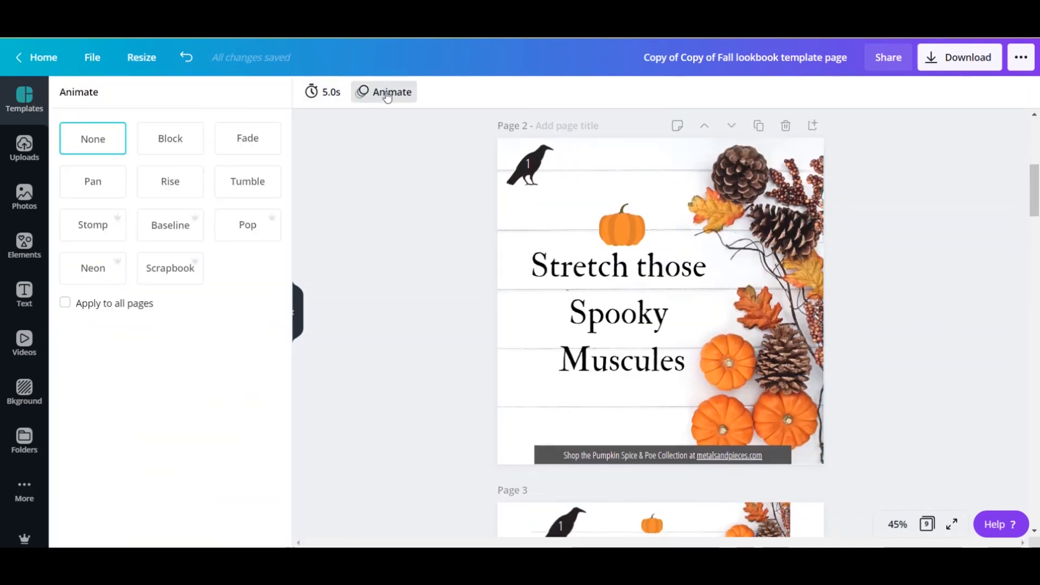
left_click(183, 139)
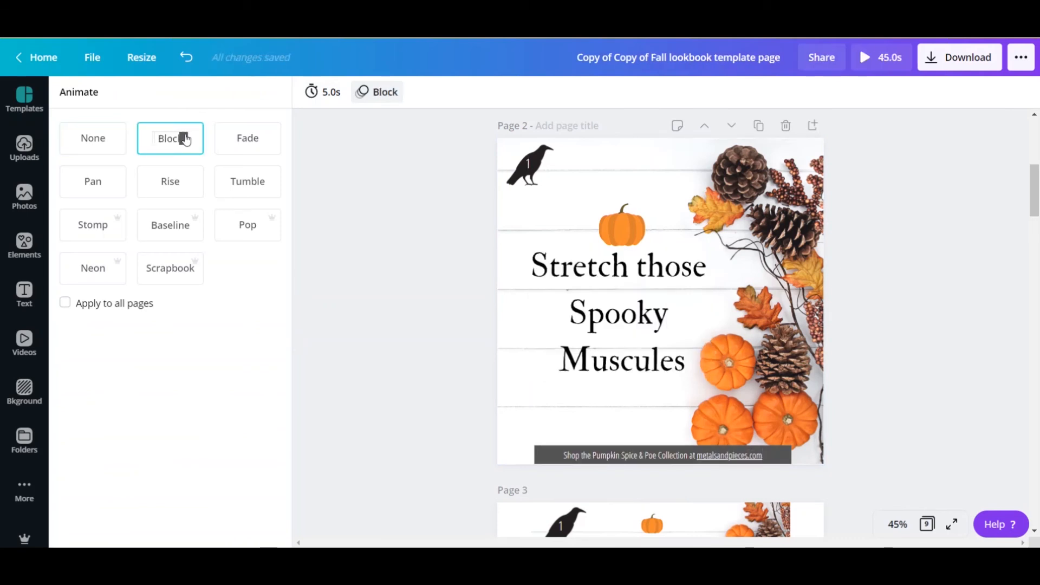
left_click(252, 142)
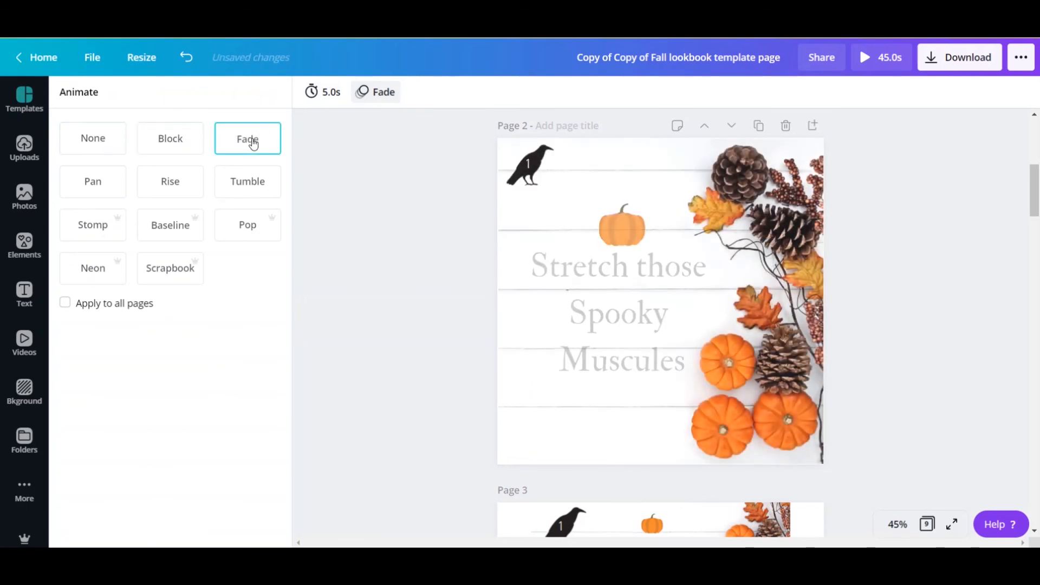
left_click(108, 182)
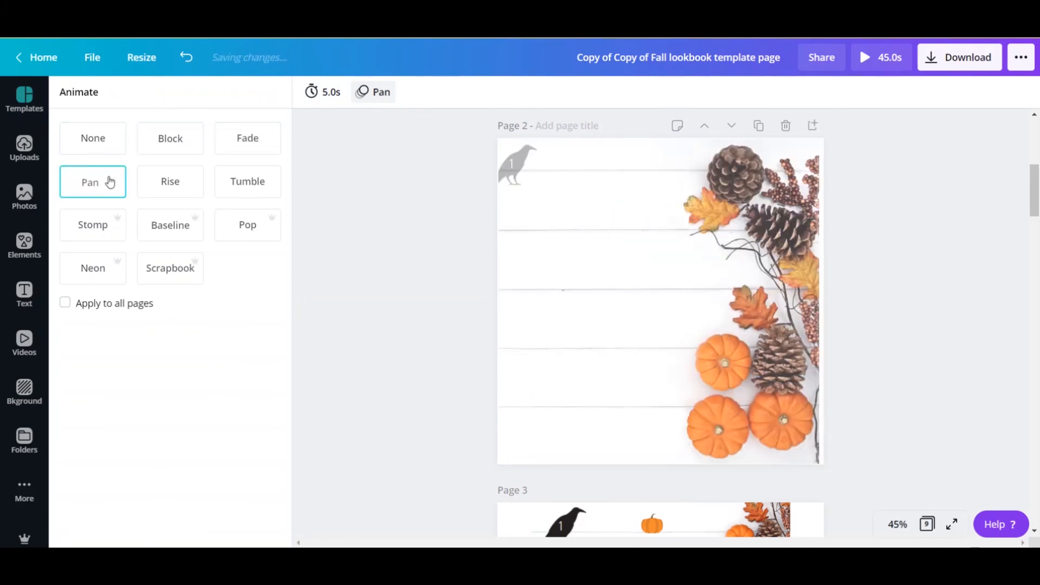
left_click(172, 191)
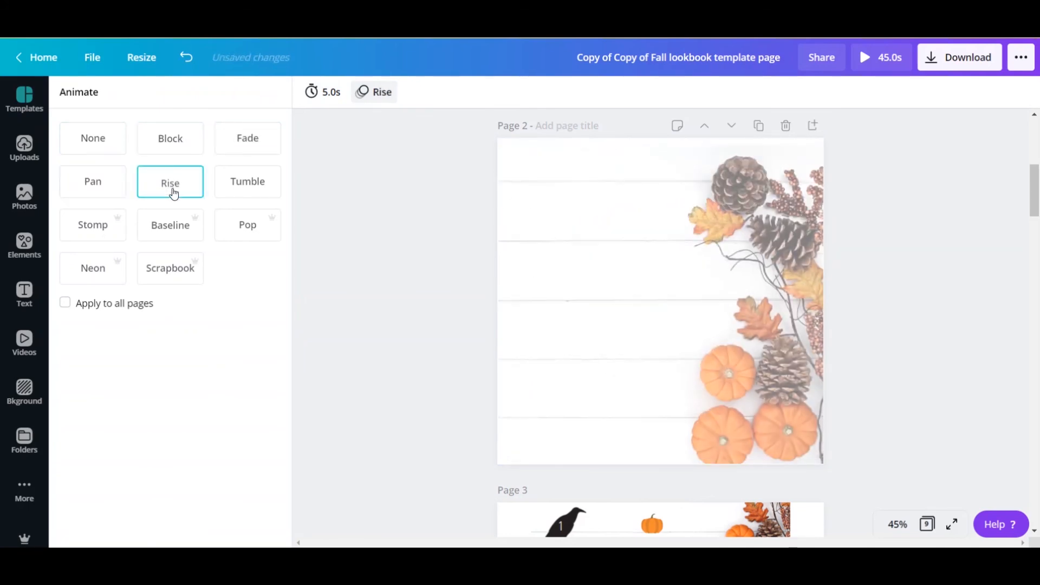
left_click(256, 189)
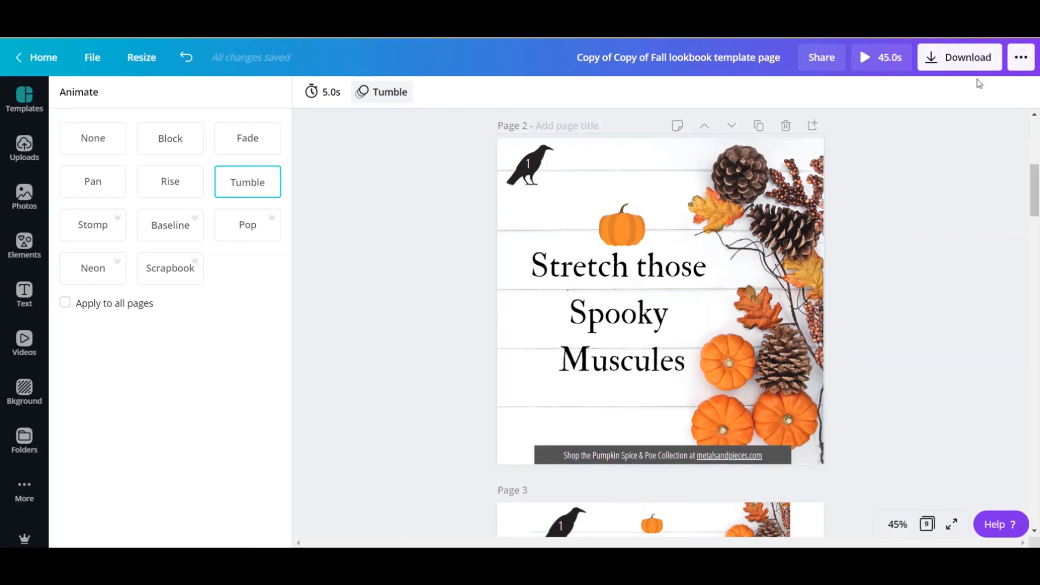
Review the download file types, including MP4 Video and GIF, without downloading anything
left_click(965, 59)
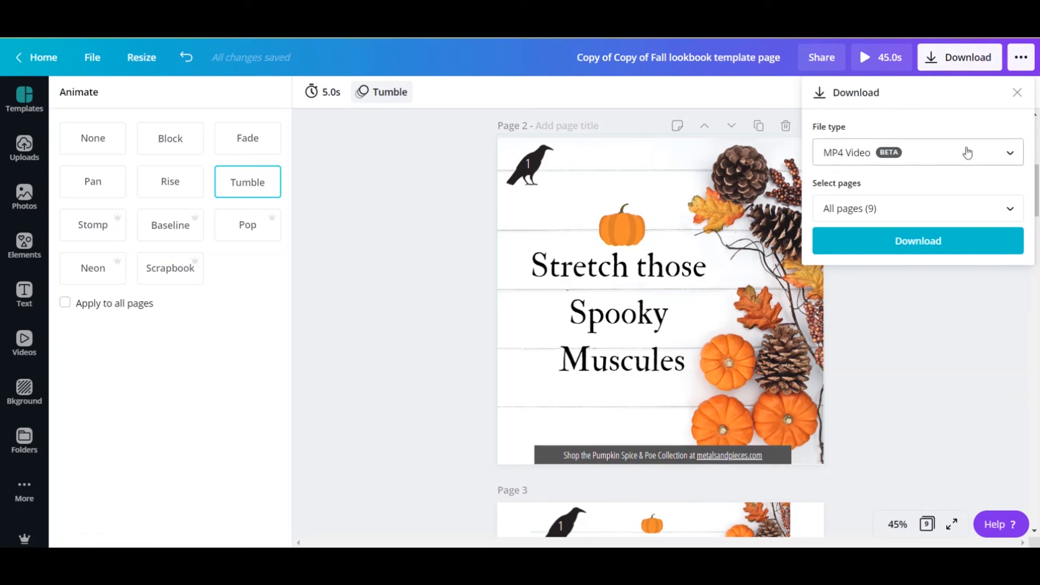
left_click(1016, 153)
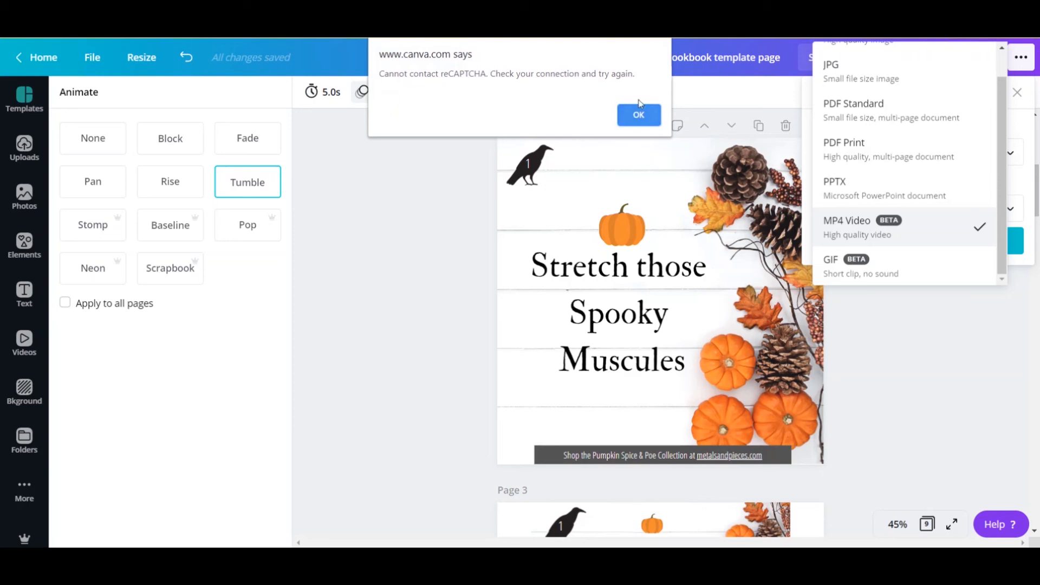
left_click(640, 117)
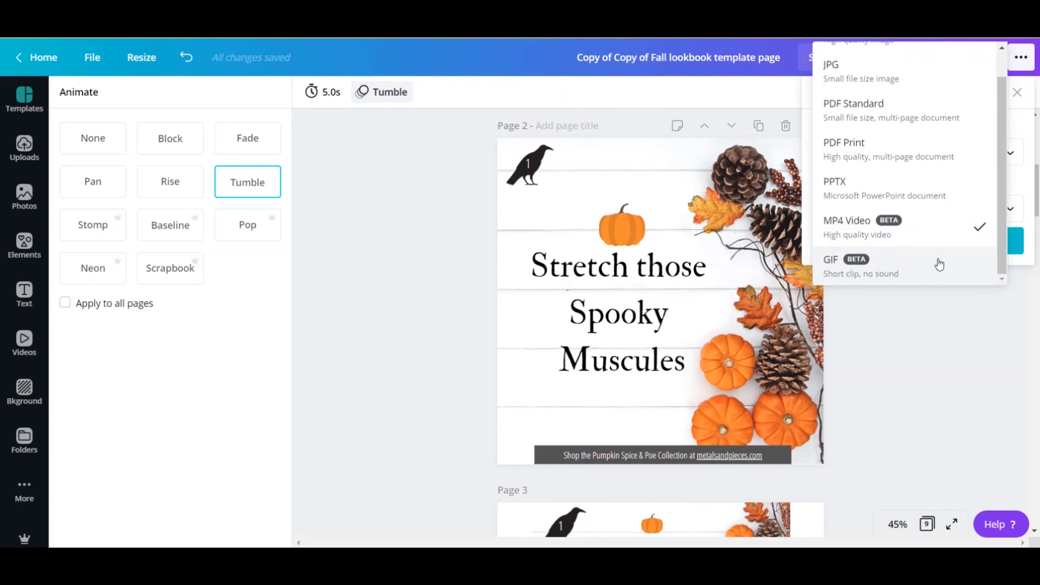
scroll(940, 264, "up", 1)
scroll(932, 260, "down", 1)
left_click(964, 341)
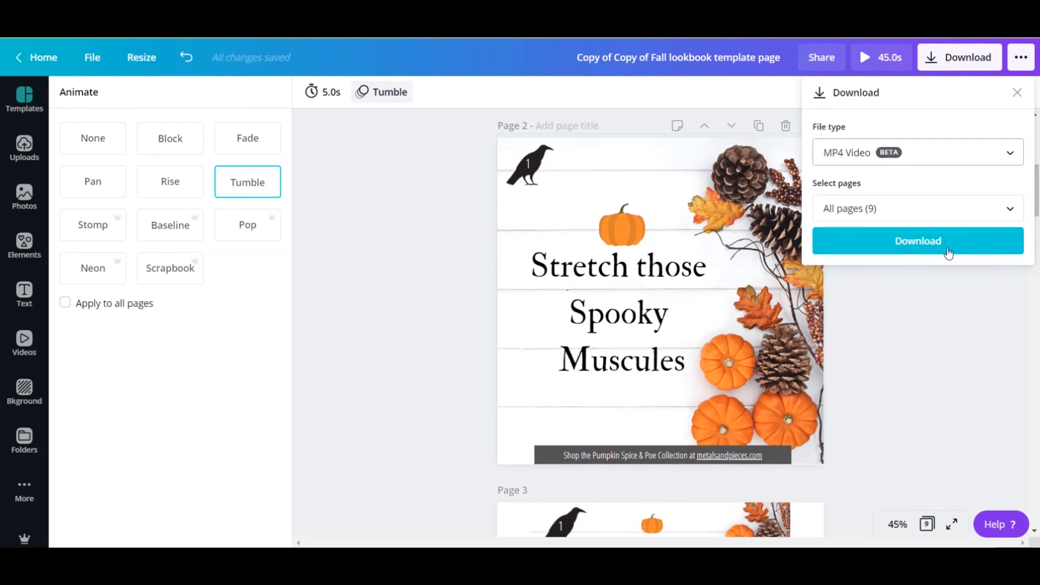
left_click(1017, 92)
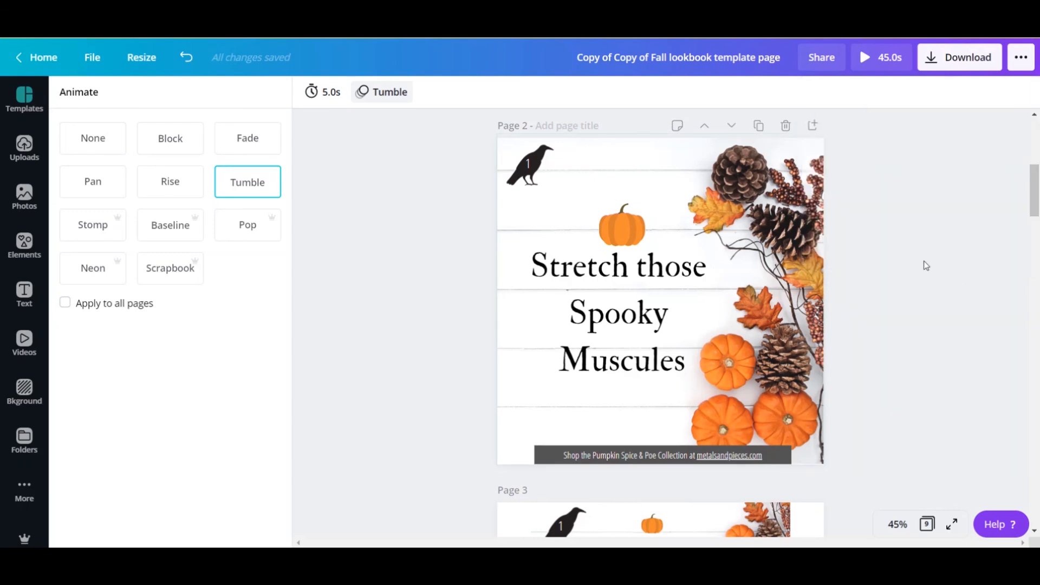
Delete the autumn pumpkin header image together with its empty frame from page 3
scroll(925, 265, "down", 5)
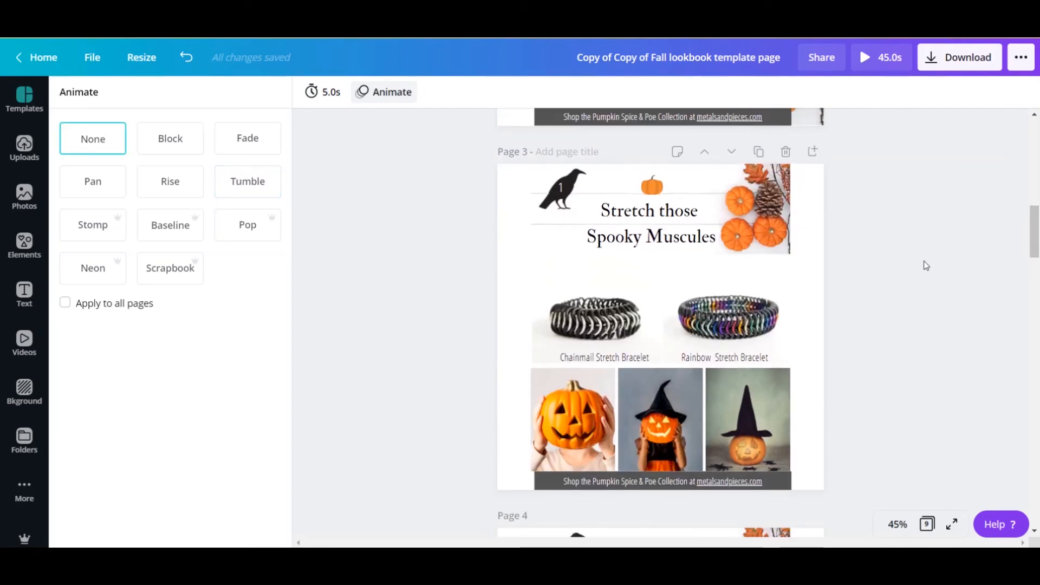
left_click(717, 236)
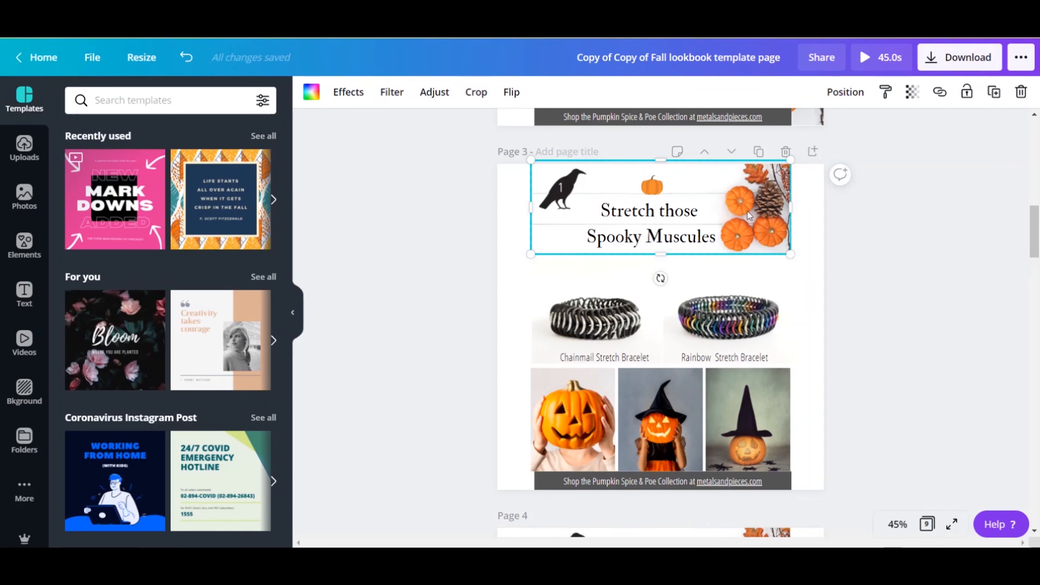
left_click(747, 211)
left_click(742, 202)
left_click(742, 202)
left_click(748, 207)
key("ctrl+z")
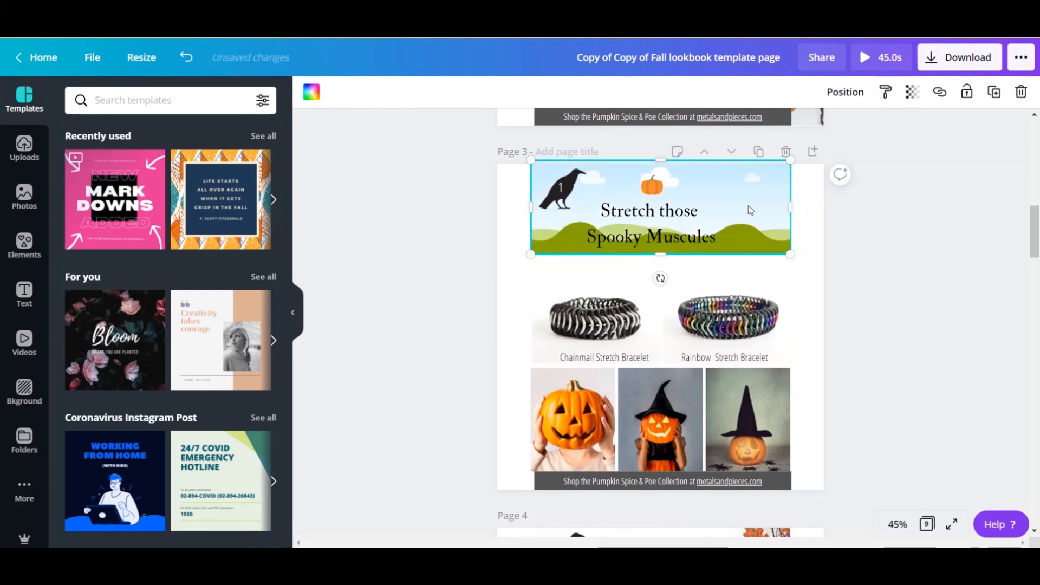
key("Delete")
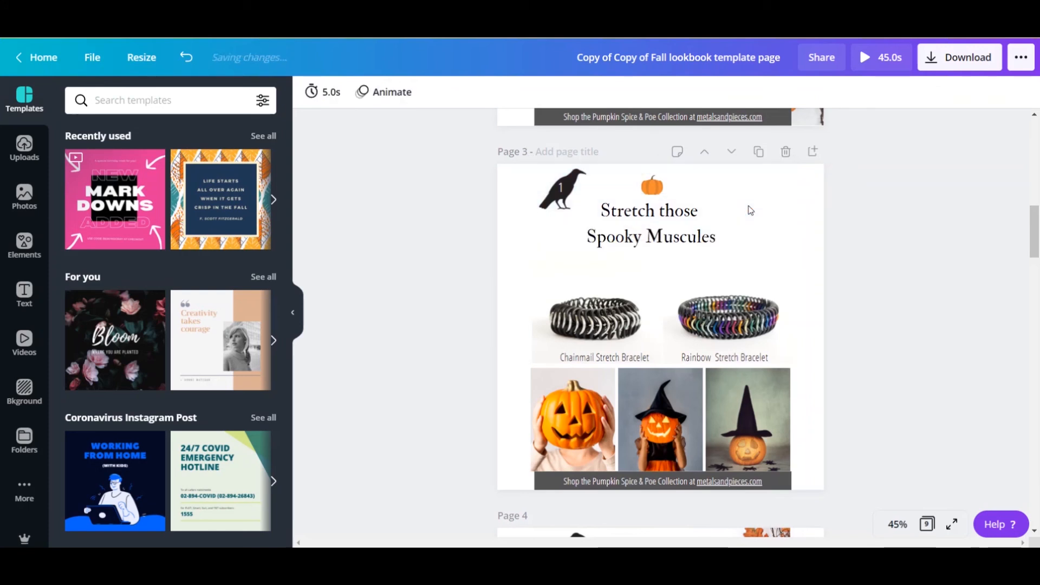
Delete the "Stretch those Spooky Muscules" title, the pumpkin icon and the crow with its number 1 from page 3
left_click(683, 217)
key("Delete")
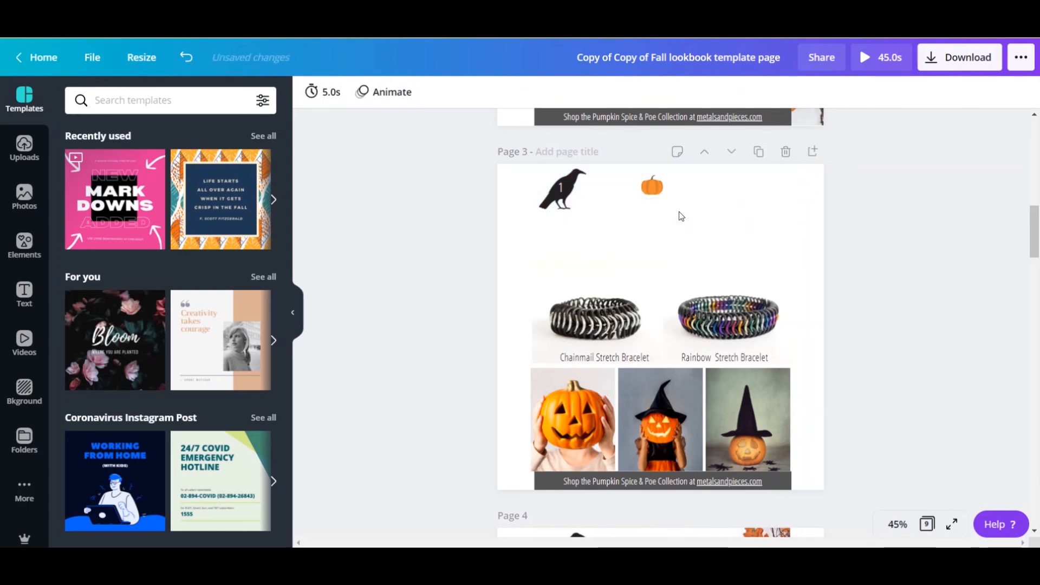
left_click(652, 187)
key("Delete")
left_click(566, 187)
key("Delete")
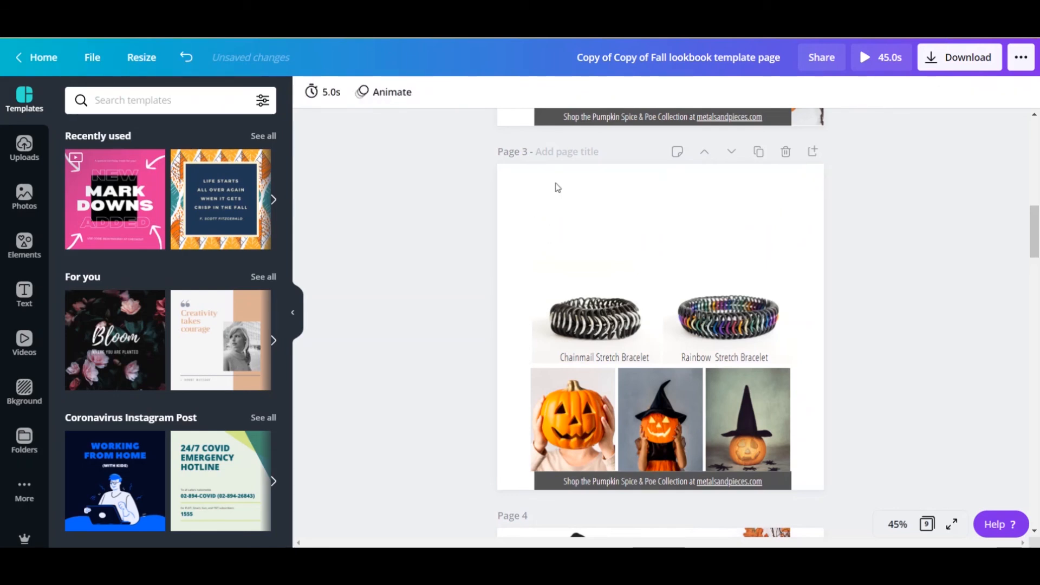
left_click(561, 188)
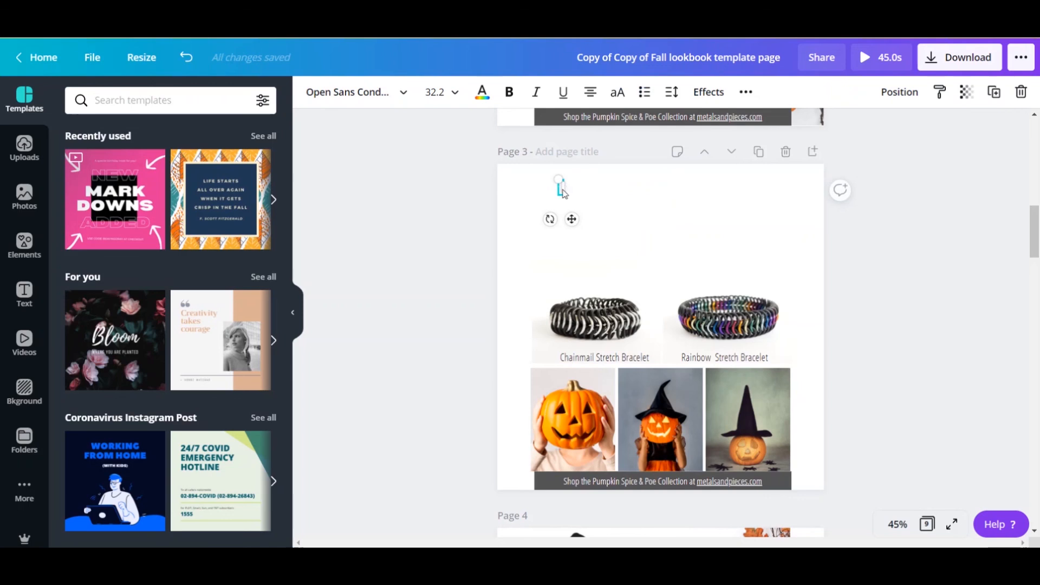
key("Delete")
Delete the three-photo jack-o'-lantern grid below the bracelets on page 3
left_click(622, 431)
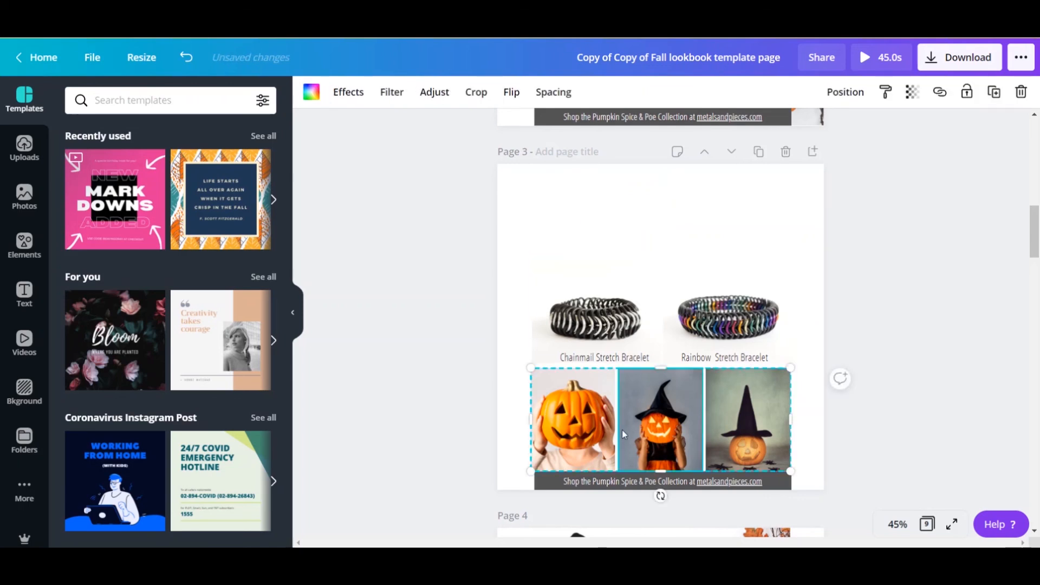
key("Delete")
key("Delete")
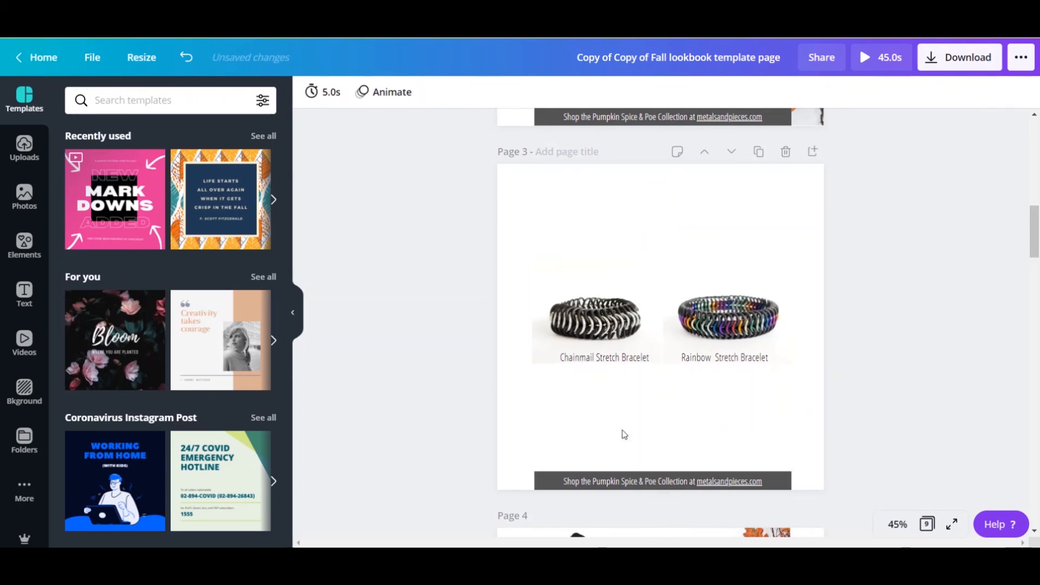
Enlarge the two-bracelet photo grid so it fills all of page 3
left_click(634, 340)
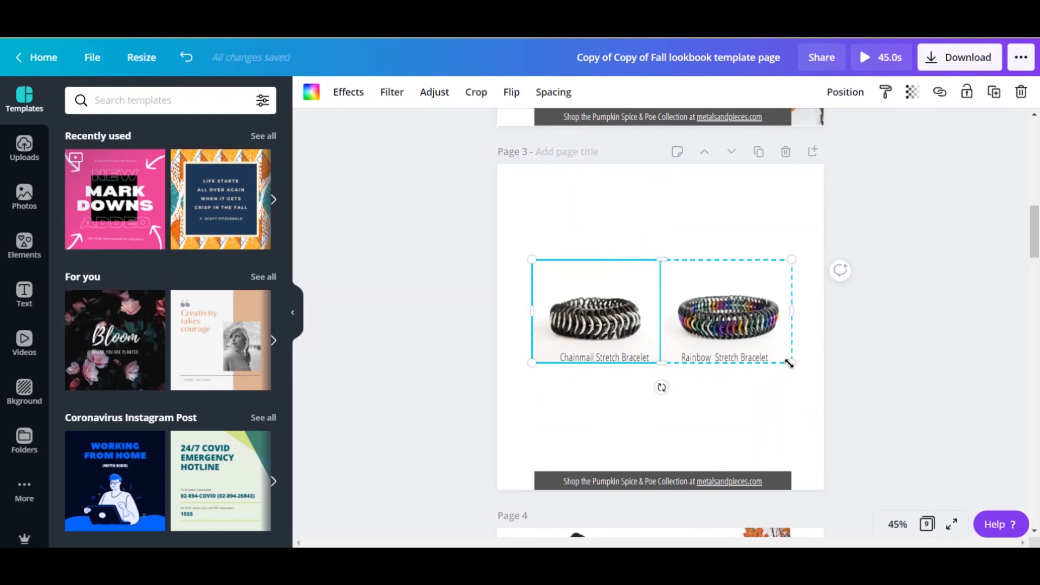
left_click_drag(804, 376, 824, 406)
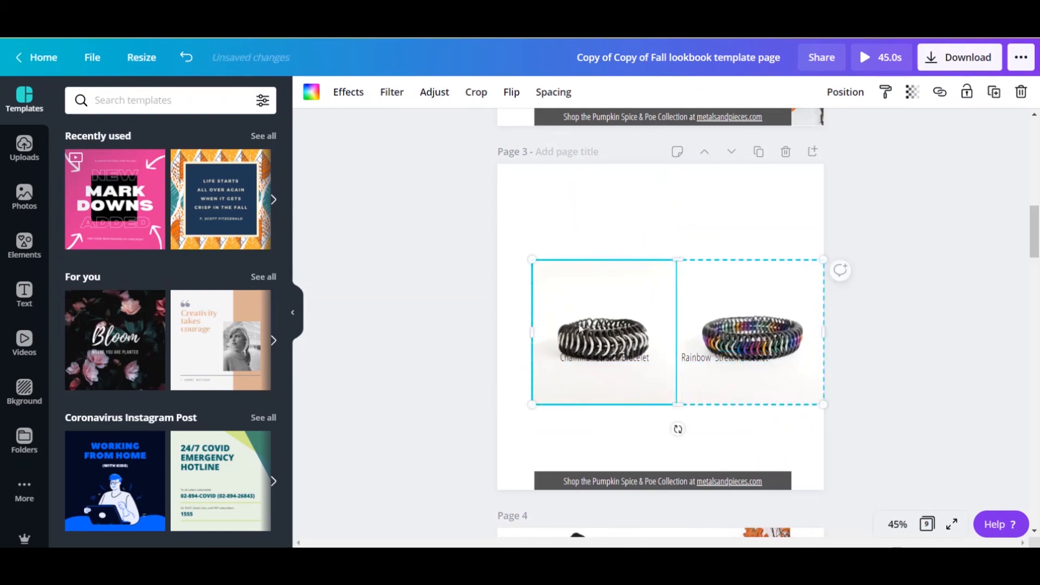
left_click_drag(533, 262, 498, 207)
left_click_drag(656, 202, 660, 164)
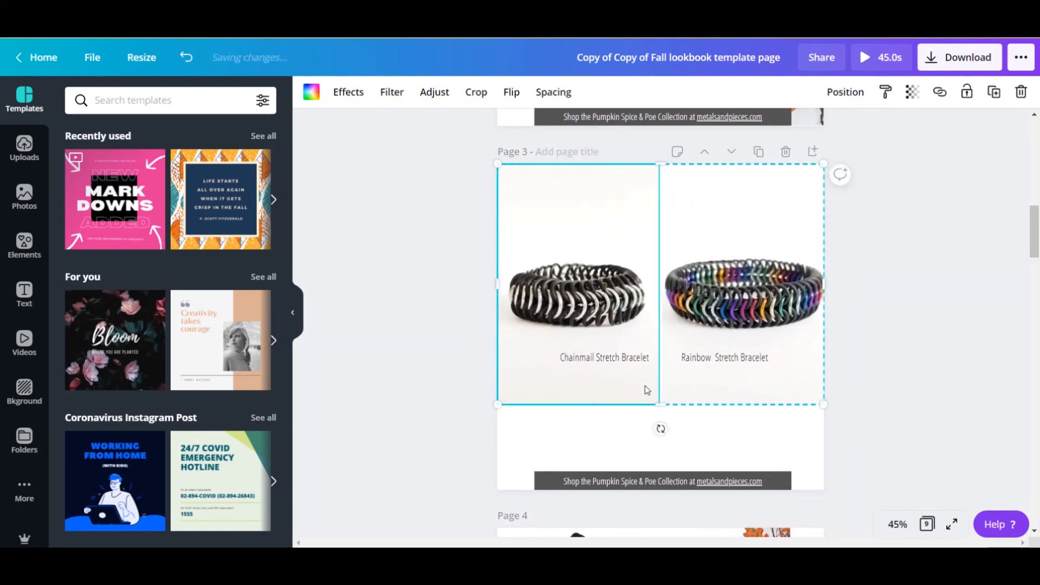
left_click_drag(664, 413, 667, 485)
Delete the "Chainmail Stretch Bracelet" and "Rainbow Stretch Bracelet" captions from the photos on page 3
left_click(611, 366)
key("Escape")
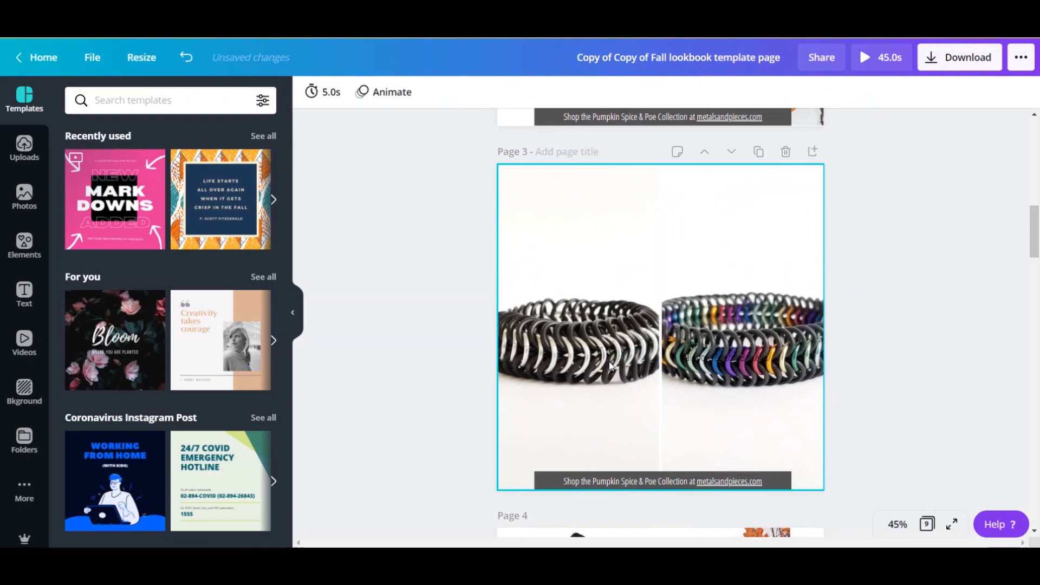
left_click(608, 355)
left_click(748, 357)
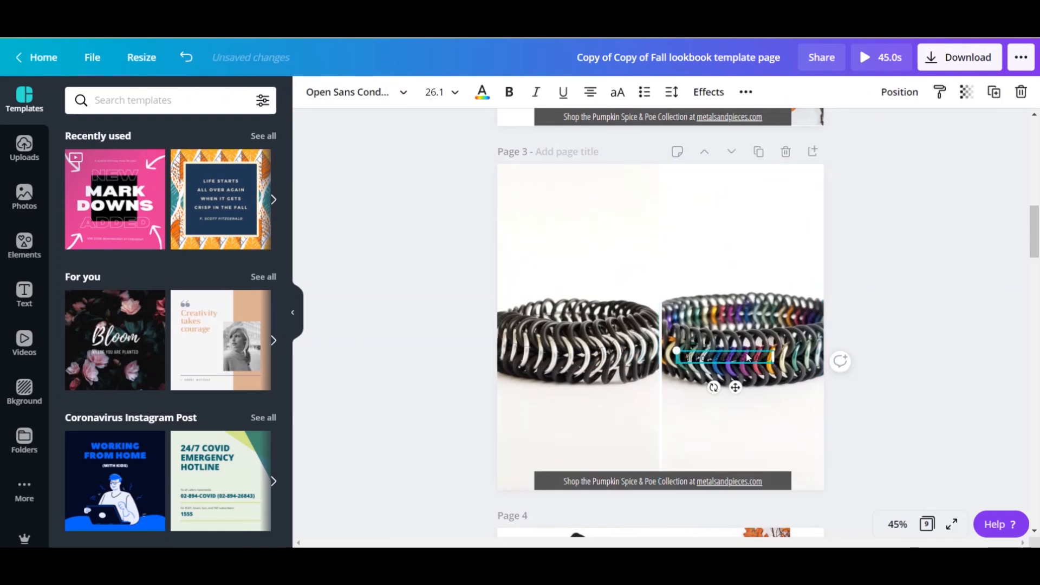
key("Escape")
left_click(723, 331)
left_click(972, 316)
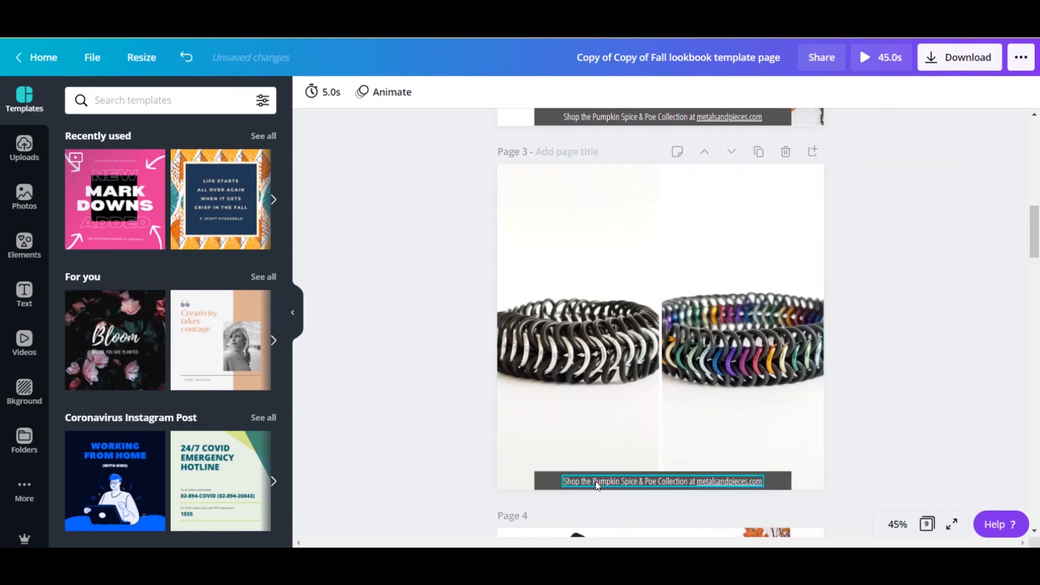
Delete the "Shop the Pumpkin Spice & Poe Collection" footer text and its grey bar from page 3
left_click(735, 482)
key("Delete")
left_click(736, 483)
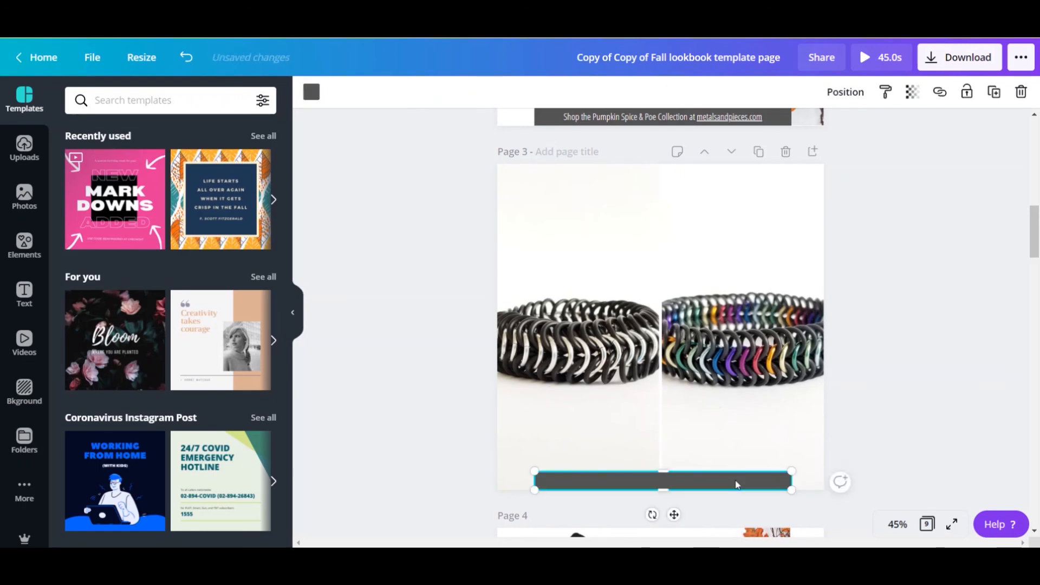
key("Delete")
Try enlarging the bracelet grid beyond page 3's edges, and resize it back to the page's bounds
left_click(754, 407)
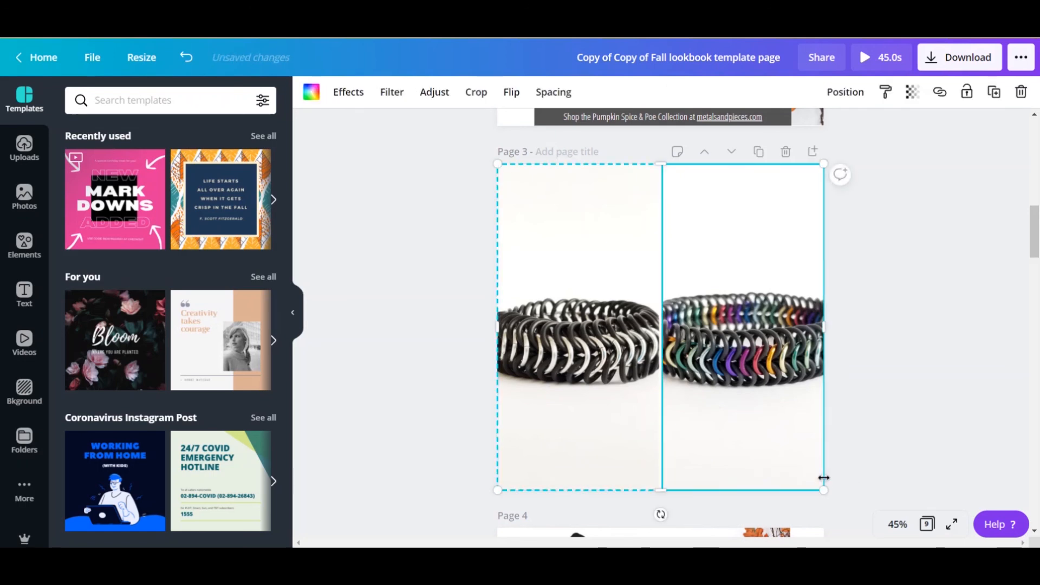
mouse_move(827, 491)
left_mouse_down()
mouse_move(847, 515)
mouse_move(924, 527)
mouse_move(928, 518)
mouse_move(845, 501)
left_mouse_up()
left_click_drag(721, 355, 750, 360)
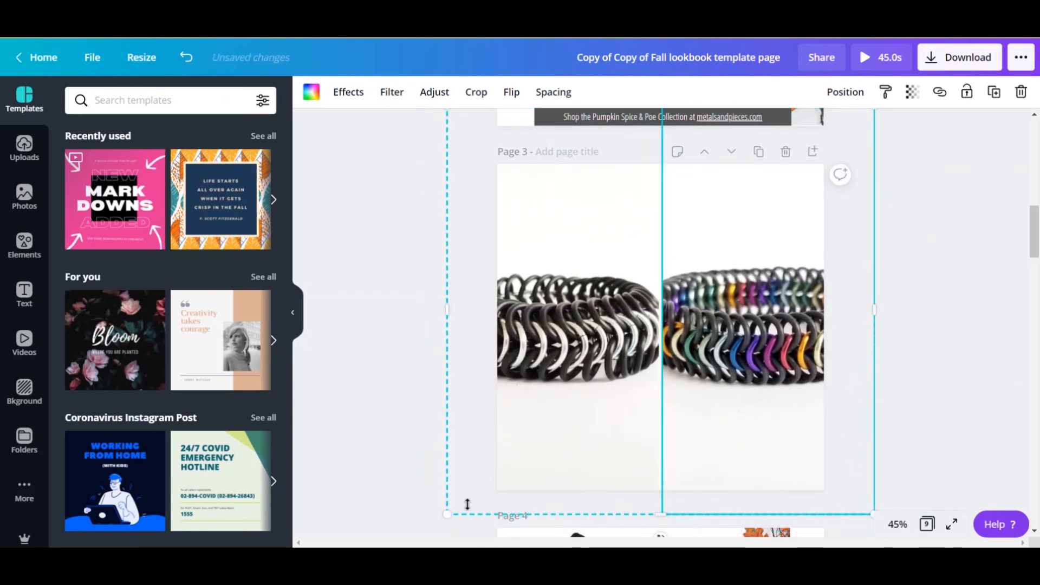
left_click_drag(448, 512, 500, 486)
left_click_drag(875, 492, 822, 490)
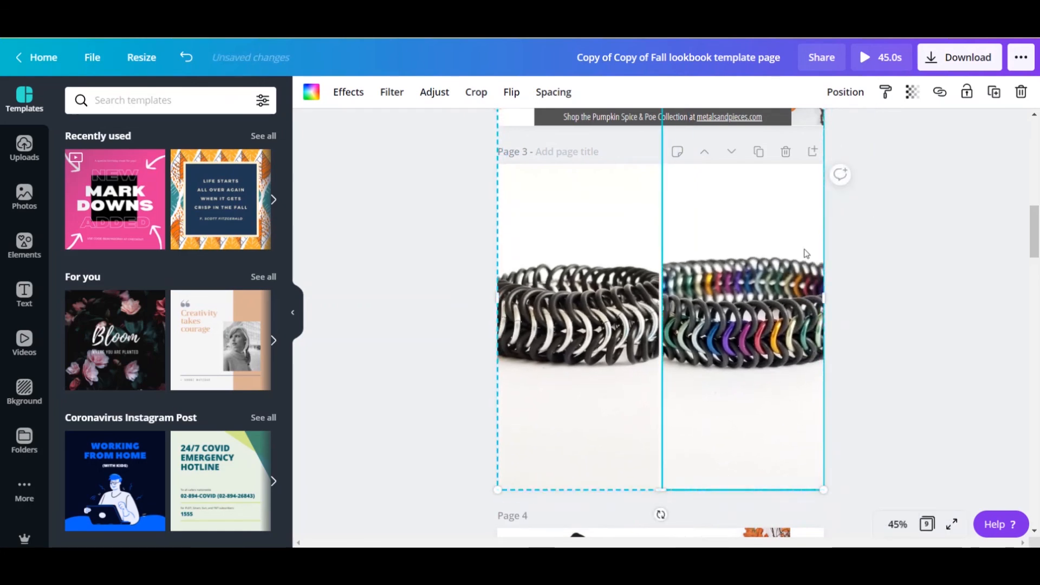
scroll(802, 254, "up", 2)
left_click_drag(660, 174, 665, 235)
left_click(922, 365)
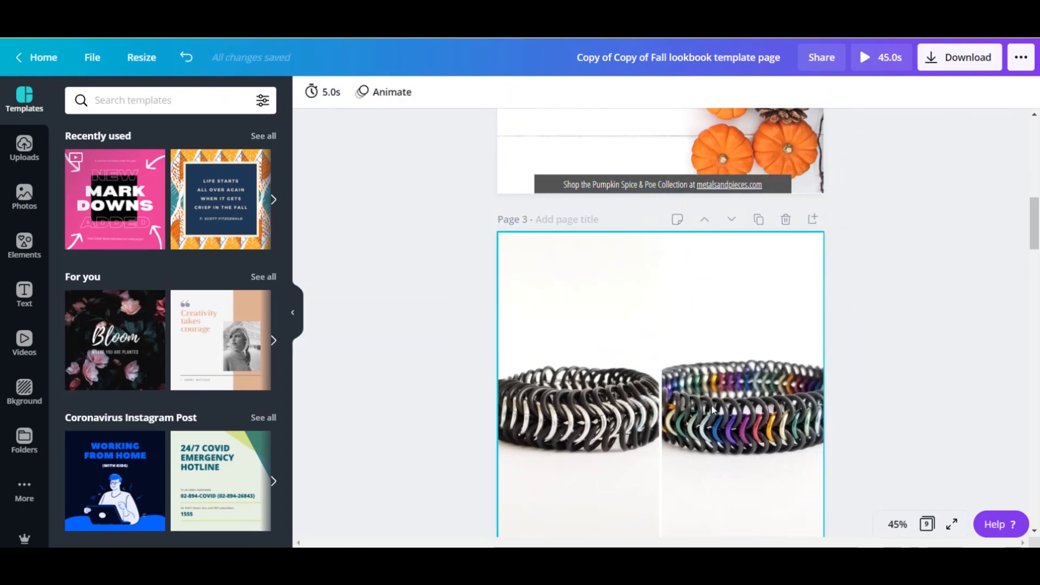
Try tilting the bracelet grid diagonally across page 3 and shifting its position
left_click(746, 407)
scroll(786, 402, "down", 3)
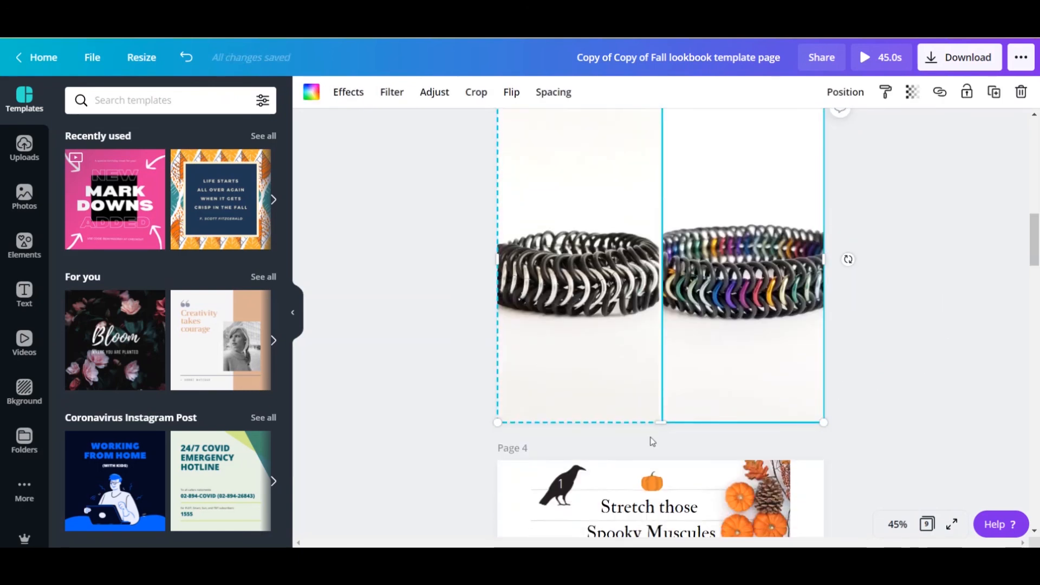
scroll(722, 411, "up", 2)
left_click_drag(848, 328, 769, 411)
left_click_drag(727, 348, 695, 294)
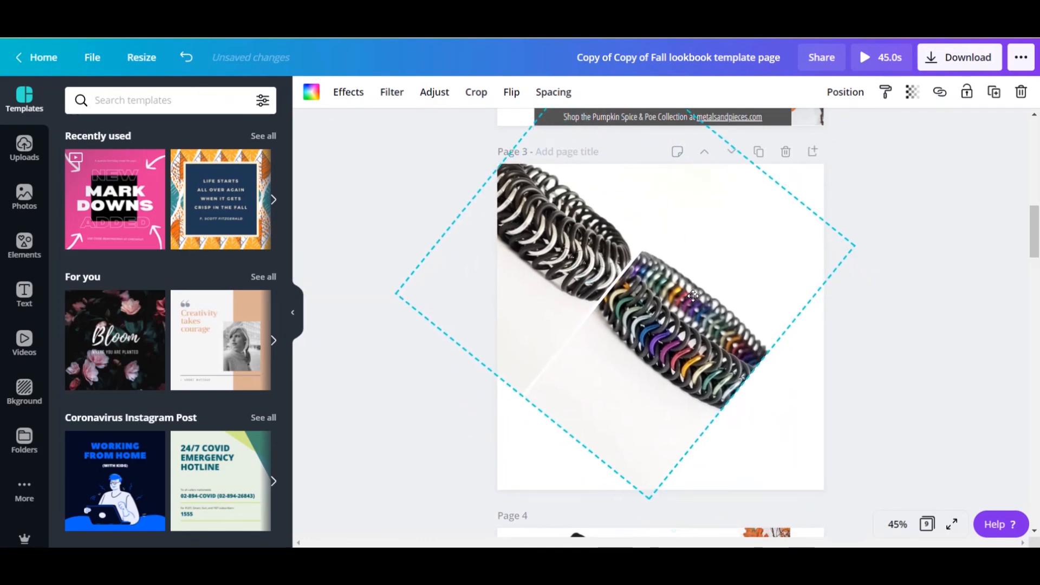
mouse_move(749, 372)
left_mouse_down()
mouse_move(849, 506)
mouse_move(754, 362)
left_mouse_up()
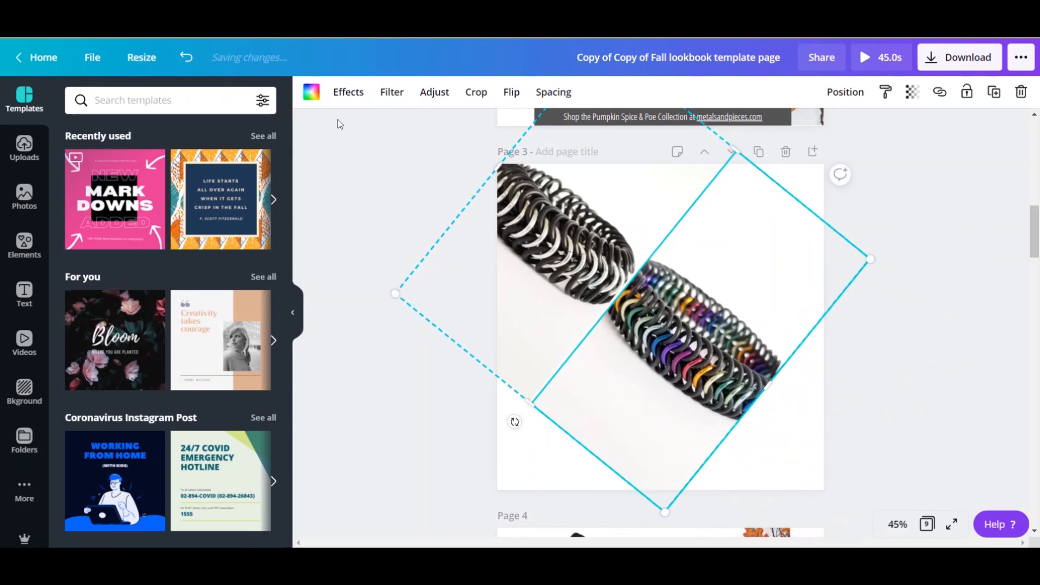
Undo the rotation and moves of the bracelet grid on page 3
left_click(185, 58)
left_click(185, 58)
left_click(184, 58)
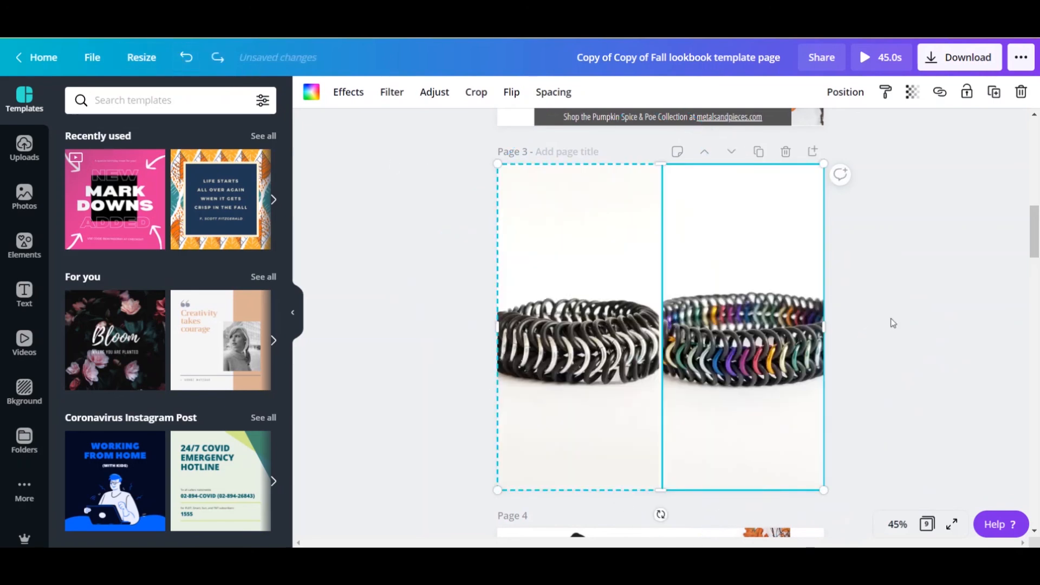
left_click(900, 277)
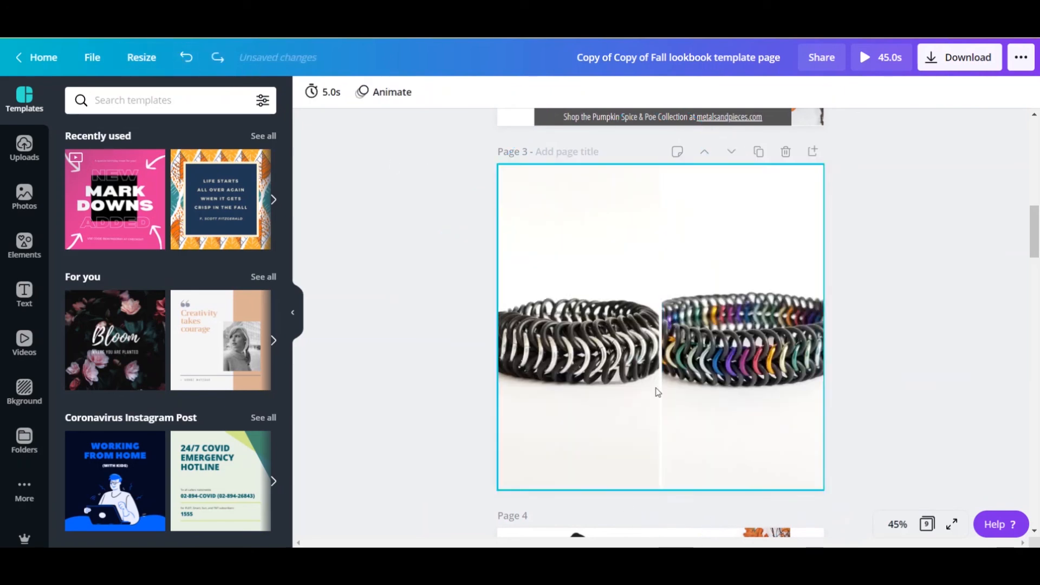
Add a heading reading "Would you rather..." above the bracelets on page 3
left_click(25, 294)
left_click(137, 164)
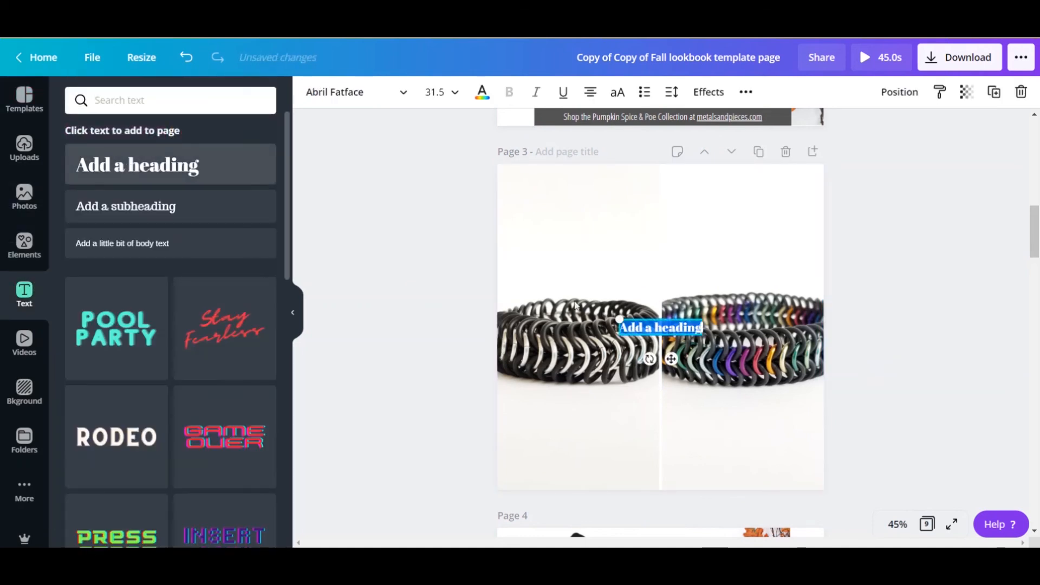
left_click(523, 284)
left_click_drag(671, 328, 670, 236)
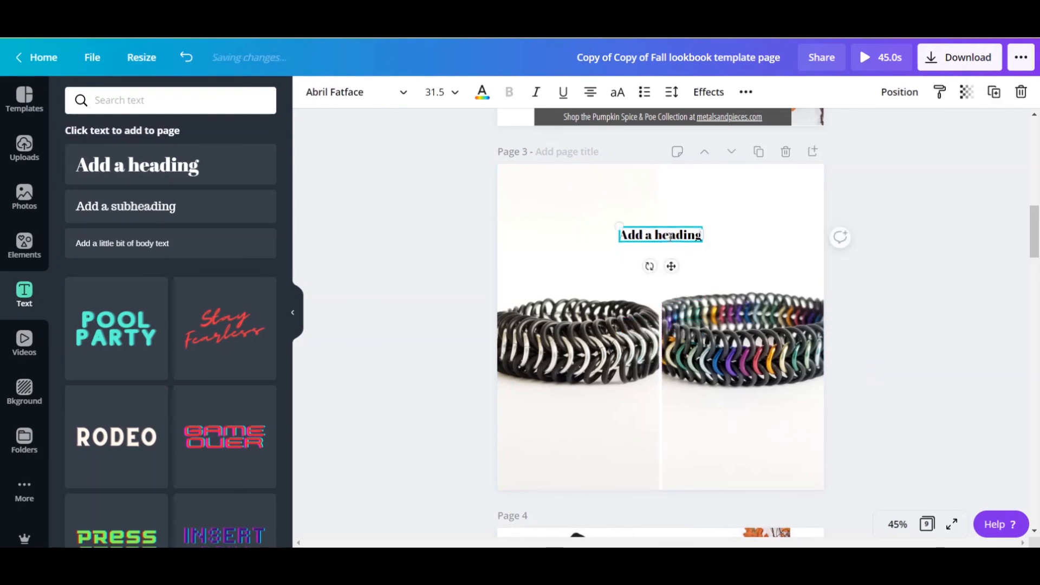
double_click(670, 236)
triple_click(671, 237)
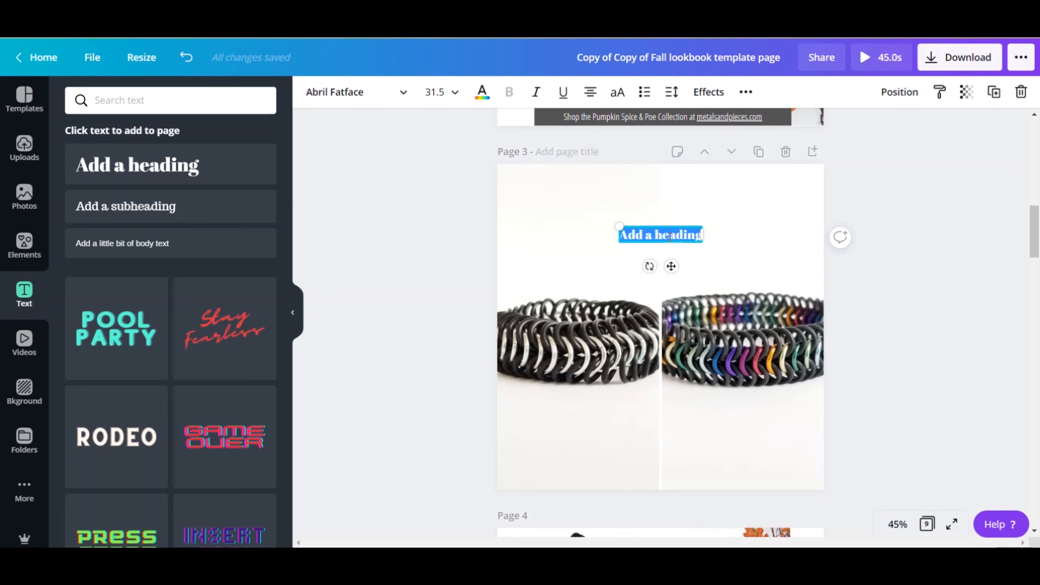
type("Would you rather...")
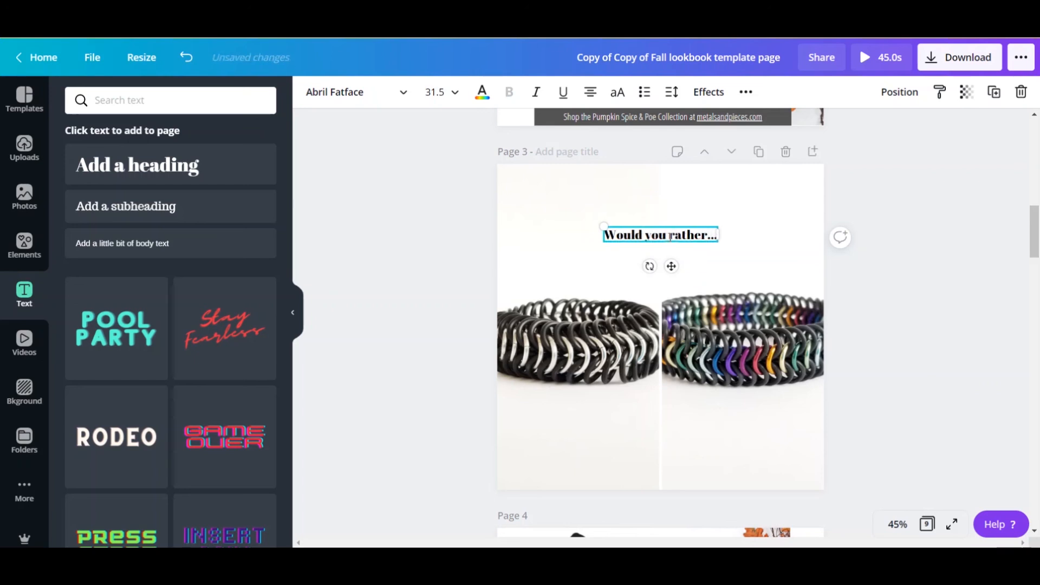
Enlarge the "Would you rather..." heading to a font size of about 53.7 and centre it near page 3's upper edge
left_click(679, 224)
left_click(677, 232)
left_click_drag(601, 223, 524, 198)
left_click(453, 230)
left_click_drag(661, 236, 700, 204)
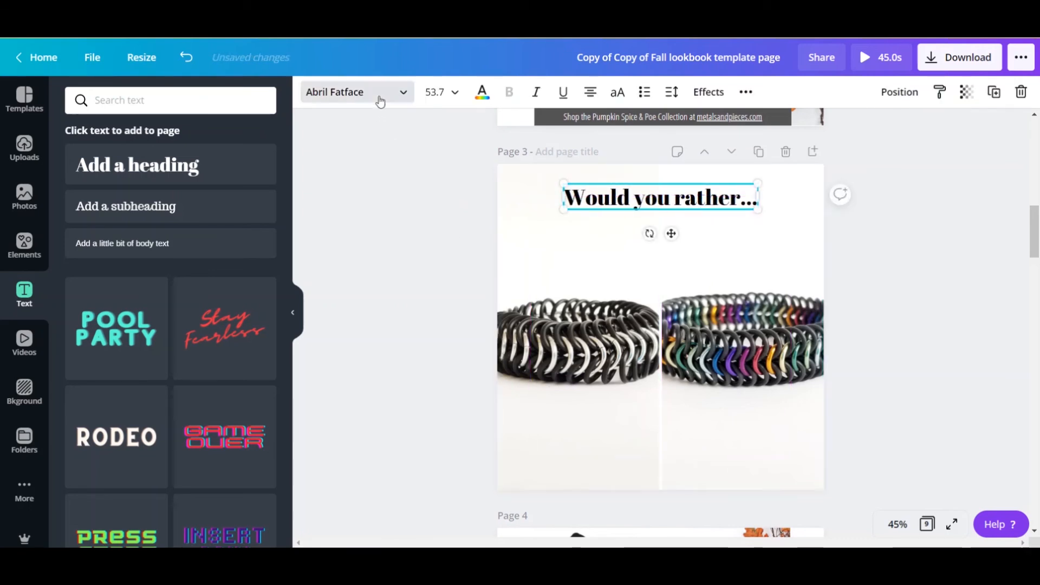
Set the page 3 heading's font to IM Fell and place a copy below it reading "live in a black & white movie"
left_click(352, 101)
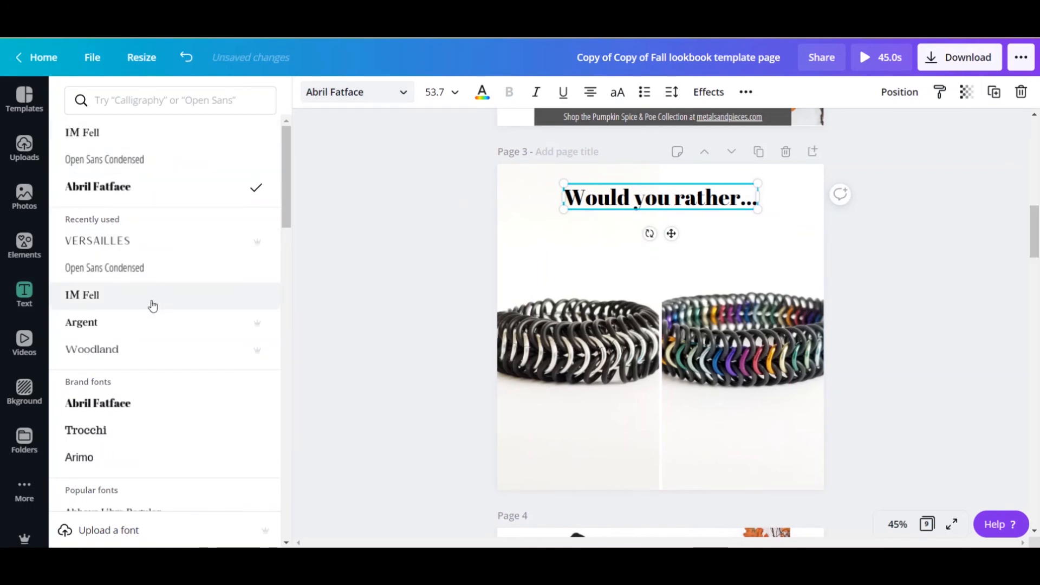
left_click(150, 296)
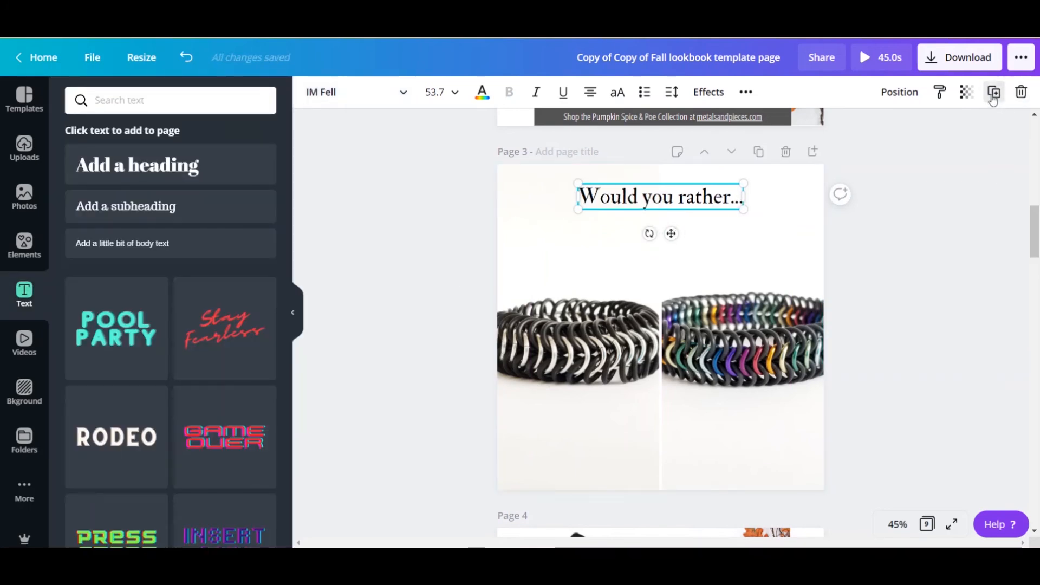
left_click(994, 92)
left_click_drag(685, 213, 610, 247)
left_click(570, 249)
key("ctrl+a")
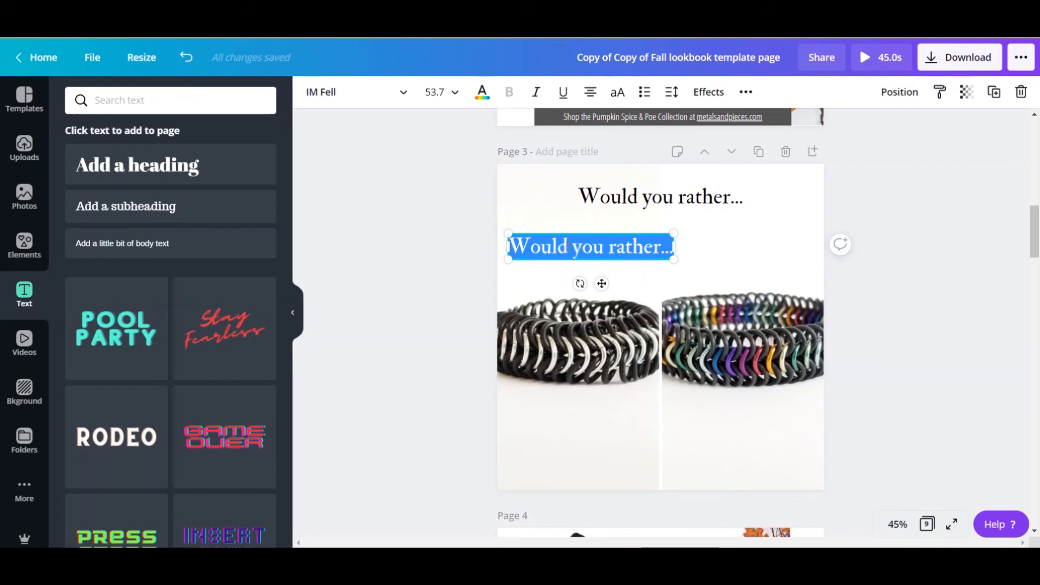
type("live")
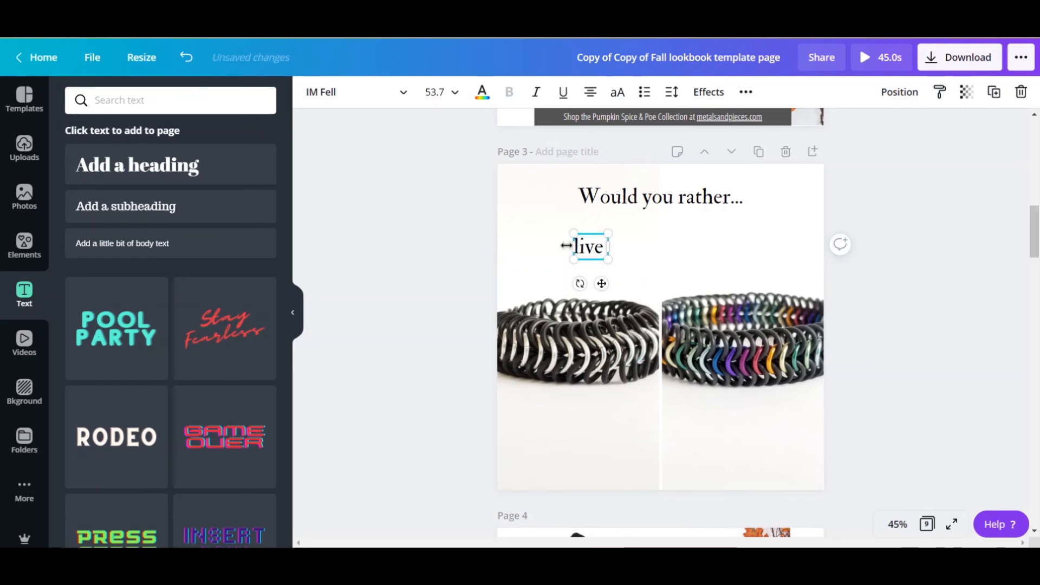
type(" in a black & white movie")
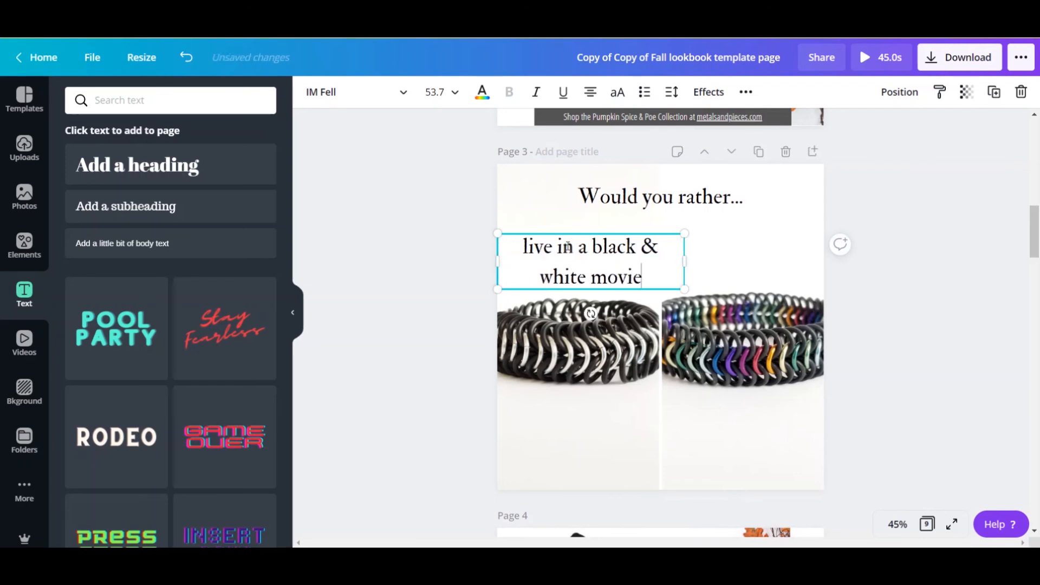
Reword the upper heading on page 3 as "Do you prefer your Halloween movies in"
left_click(639, 199)
left_click(638, 196)
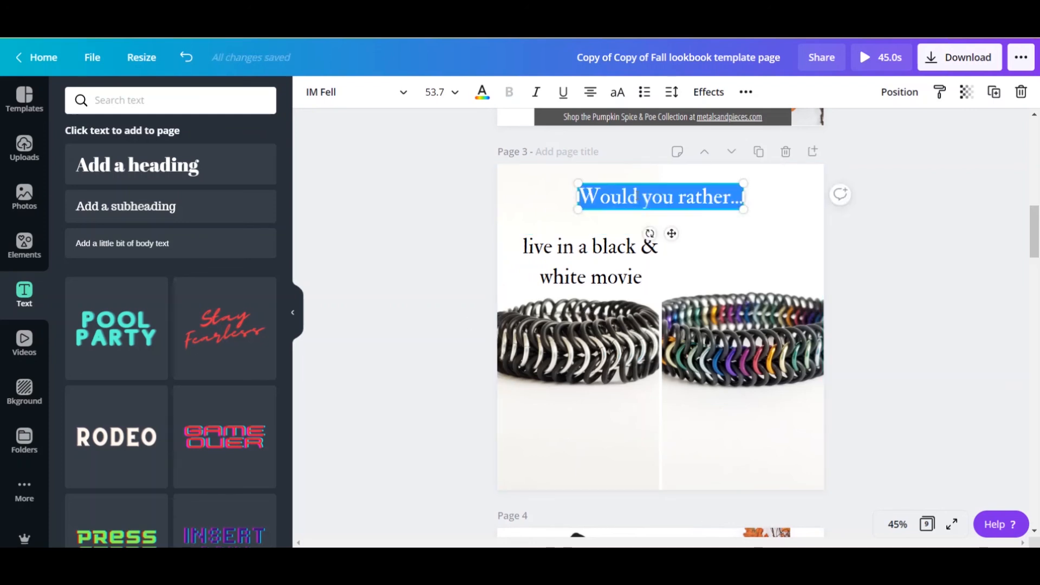
type("Do you prefer your o")
key("BackSpace")
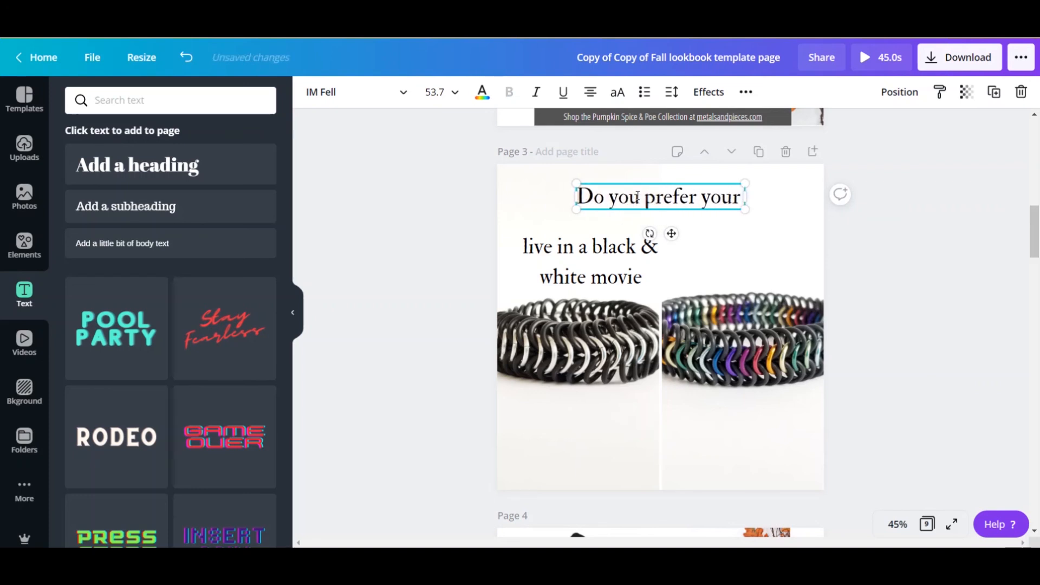
type("hal")
key("BackSpace")
key("BackSpace")
key("BackSpace")
type("Halloween movies")
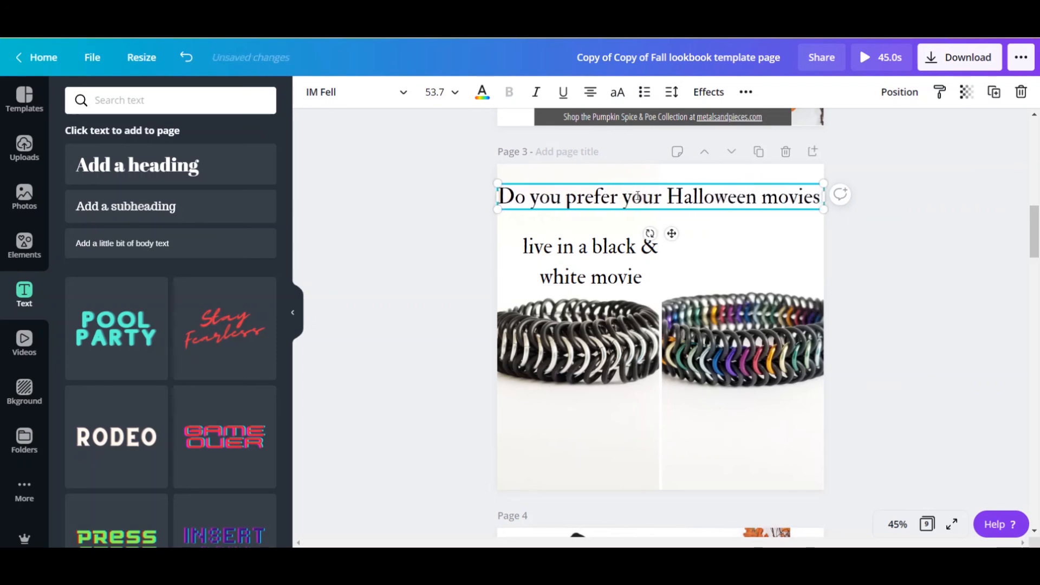
type(" in")
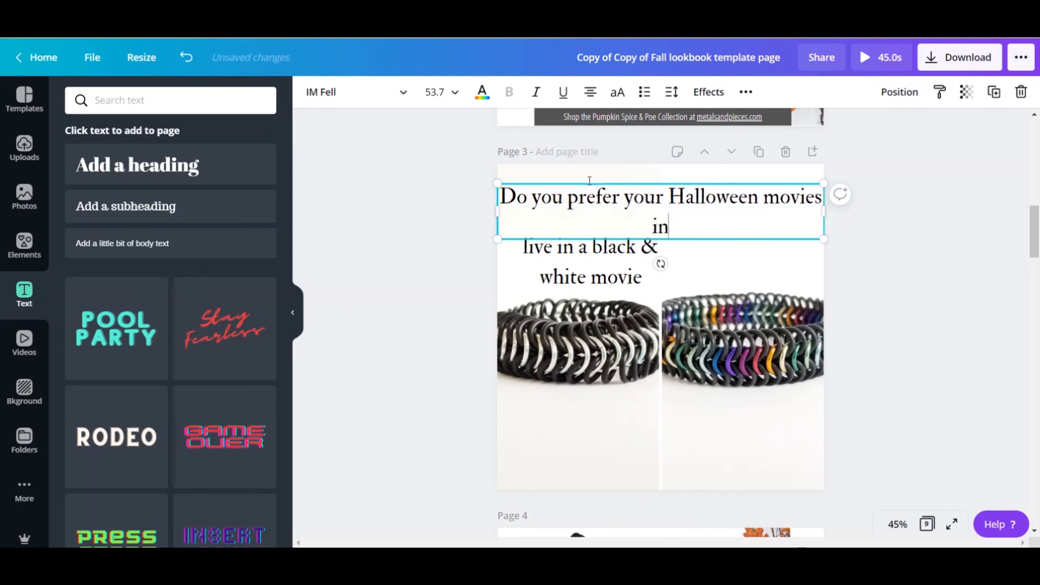
Shorten the lower text on page 3 to "black & white" and place it beneath the black and silver bracelet
left_click(589, 265)
left_click(556, 249)
left_click_drag(523, 246, 646, 277)
left_click(616, 248)
left_click_drag(587, 247, 494, 264)
key("BackSpace")
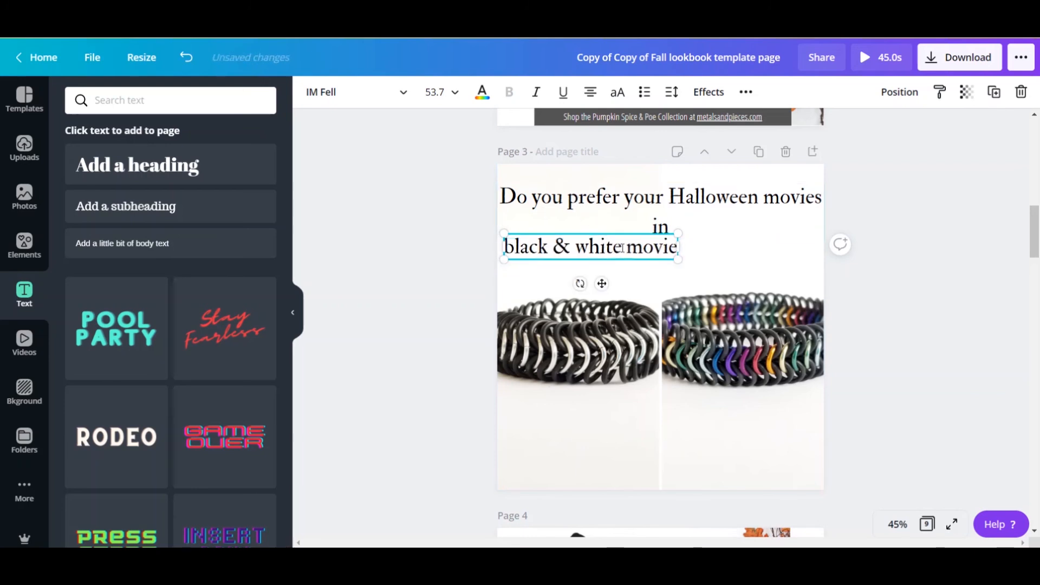
left_click_drag(622, 248, 712, 257)
key("BackSpace")
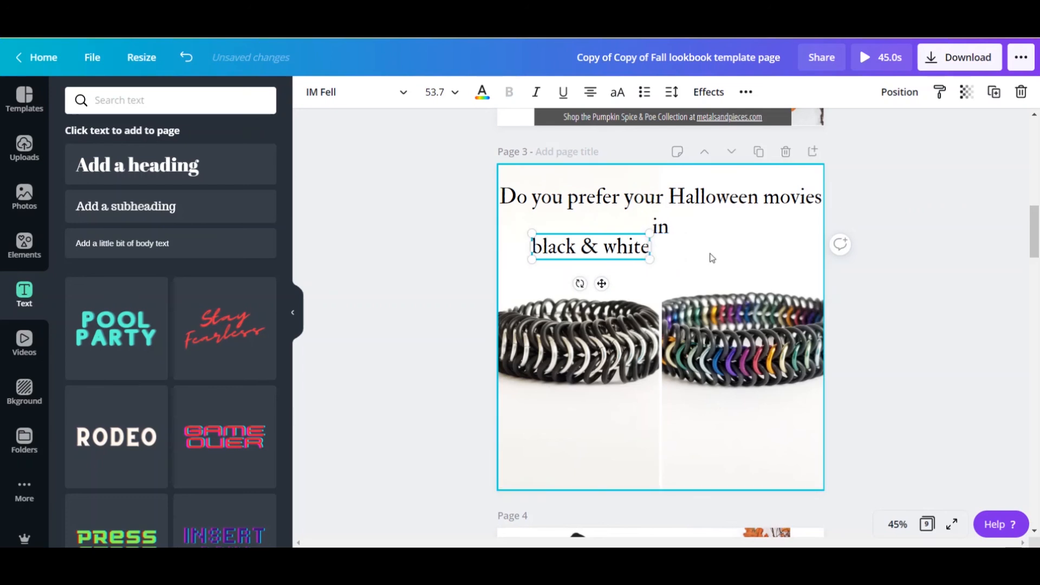
left_click(437, 250)
left_click_drag(581, 252, 564, 432)
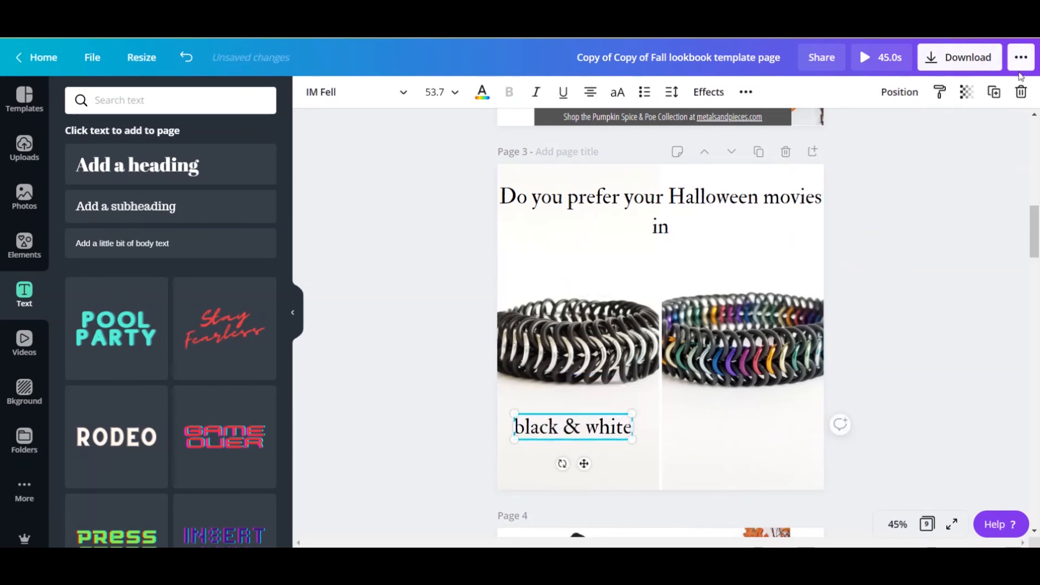
Duplicate the "black & white" label, align the copy beneath the rainbow bracelet and reword it as "full color"
left_click(995, 93)
left_click_drag(596, 428, 756, 423)
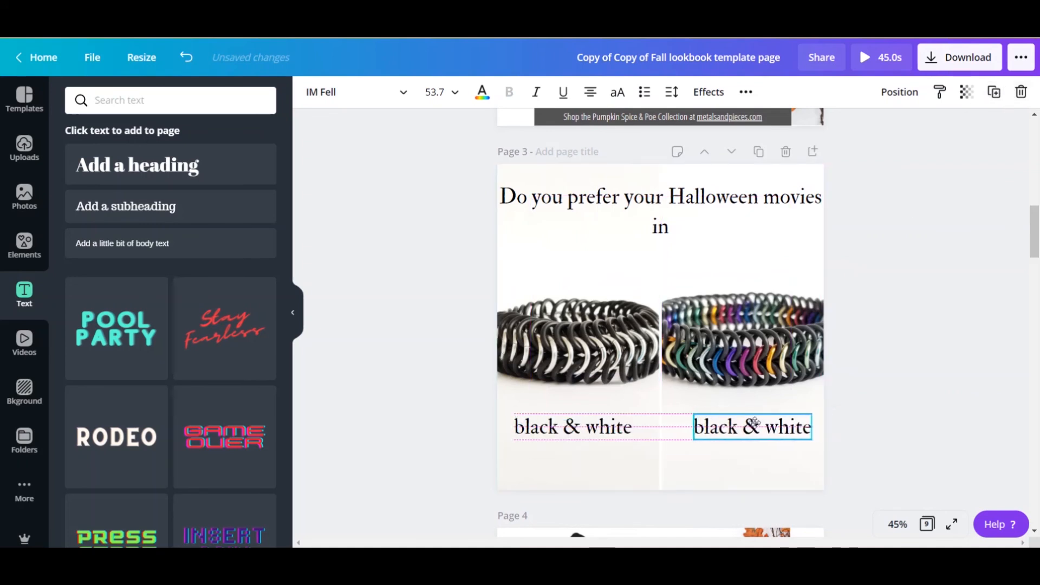
triple_click(755, 428)
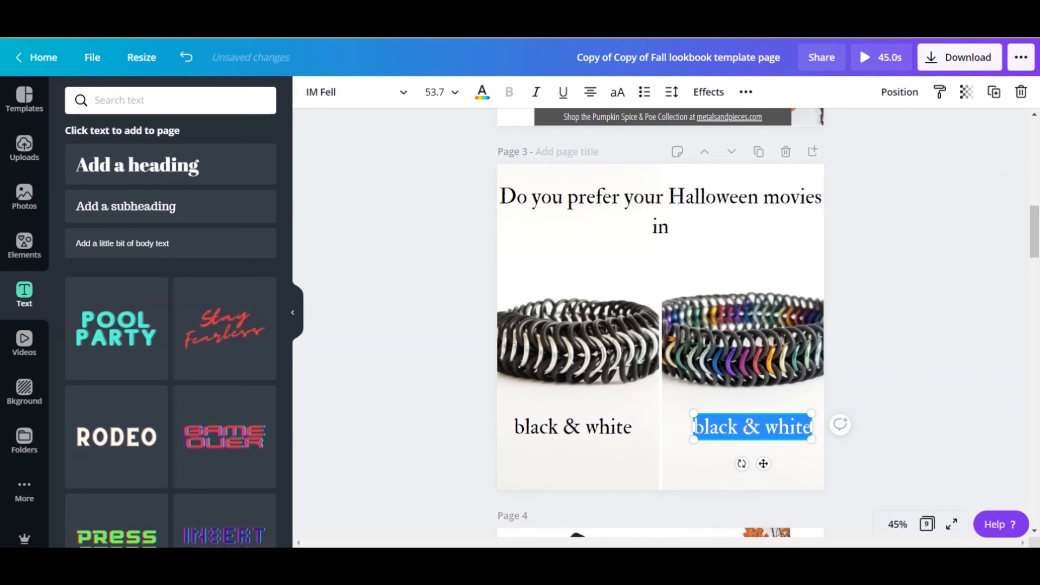
type("full color")
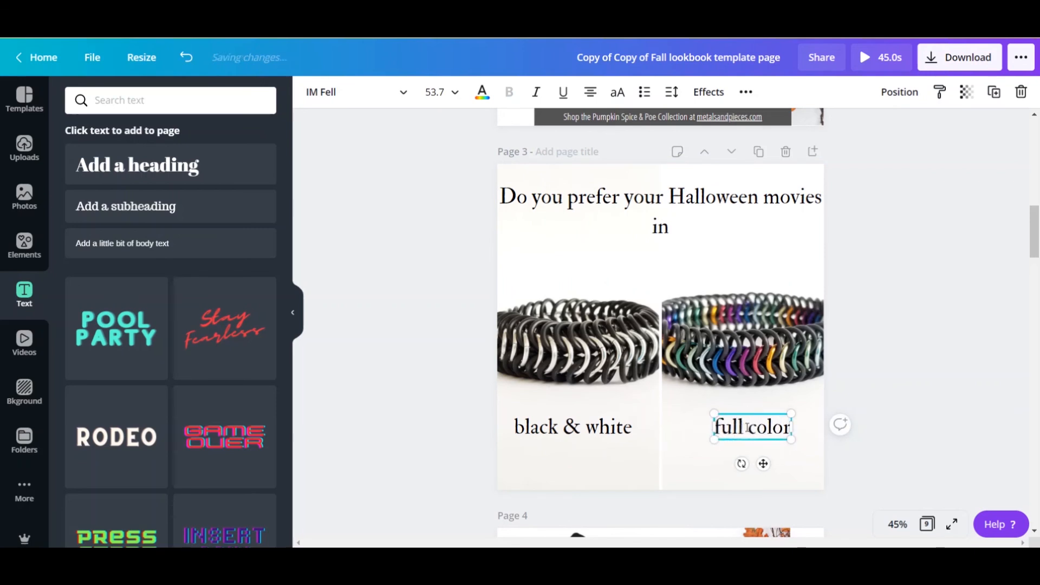
Break the page 3 heading after "Do you prefer" and add "..." on its own line below
left_click(676, 200)
left_click(666, 197)
key("Return")
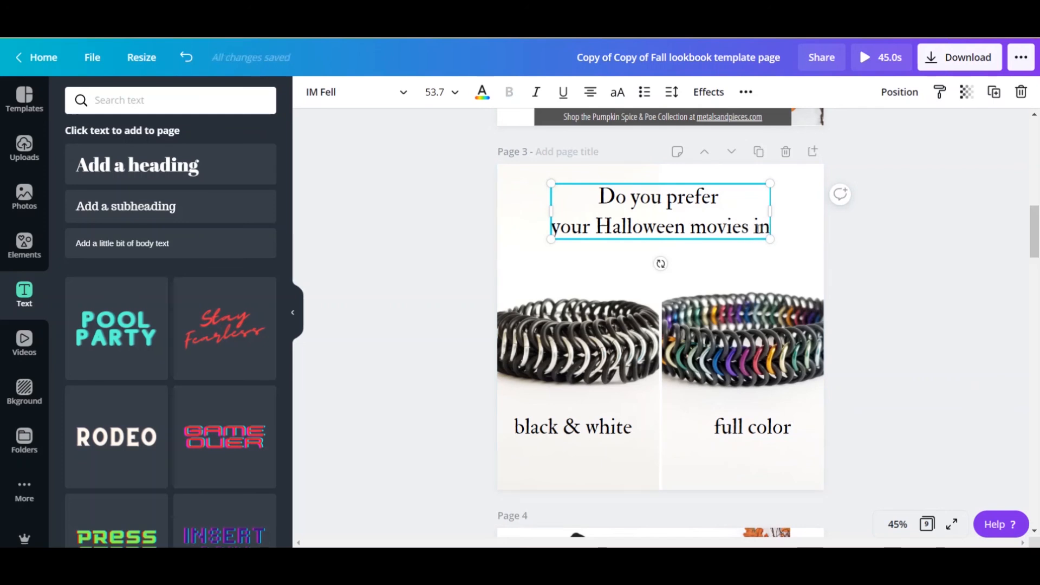
key("Return")
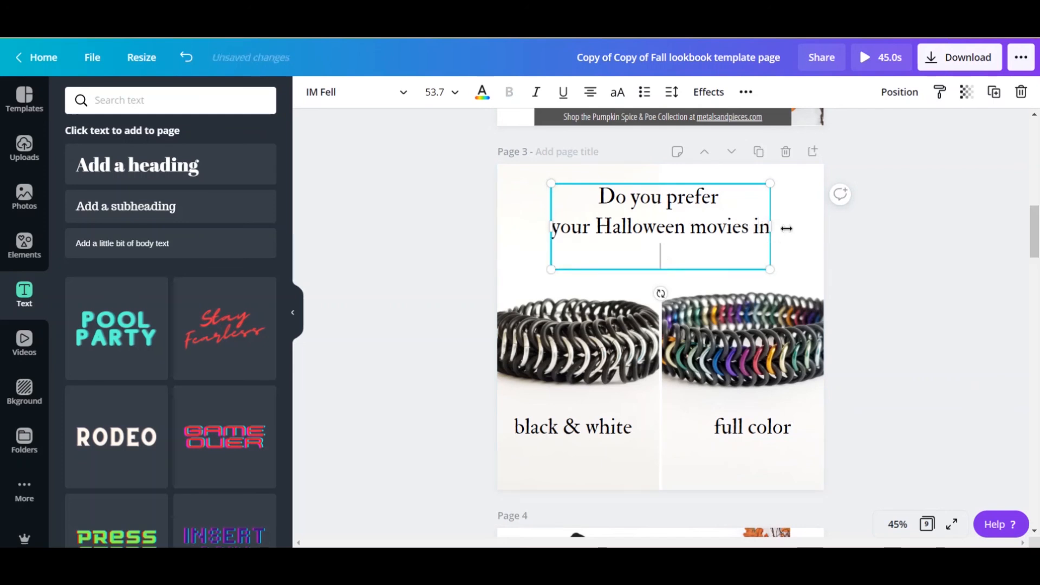
left_click(923, 244)
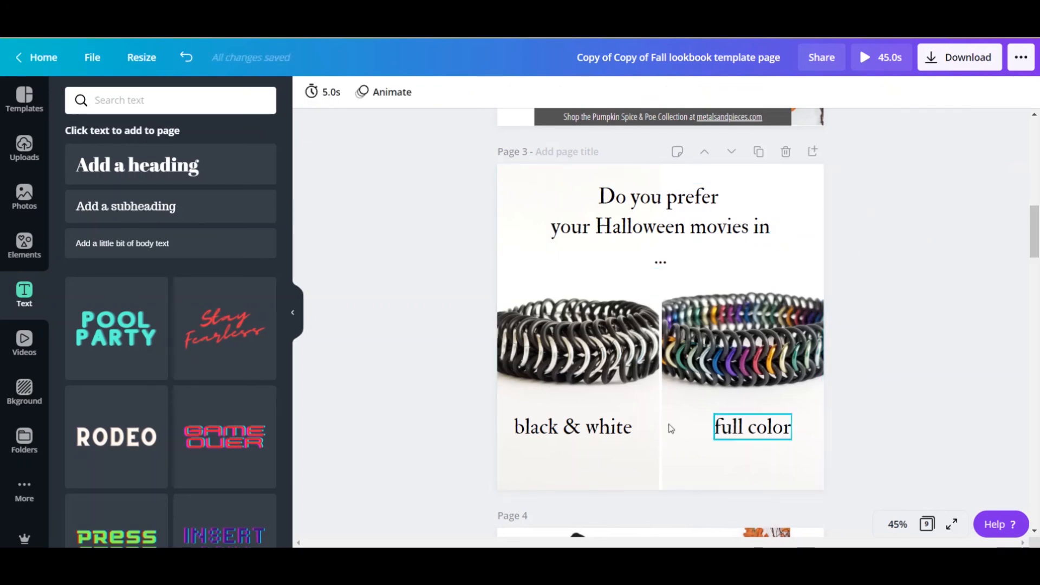
Add the word "or" from a copy of the "black & white" label, centred between the two bracelet labels
left_click(629, 430)
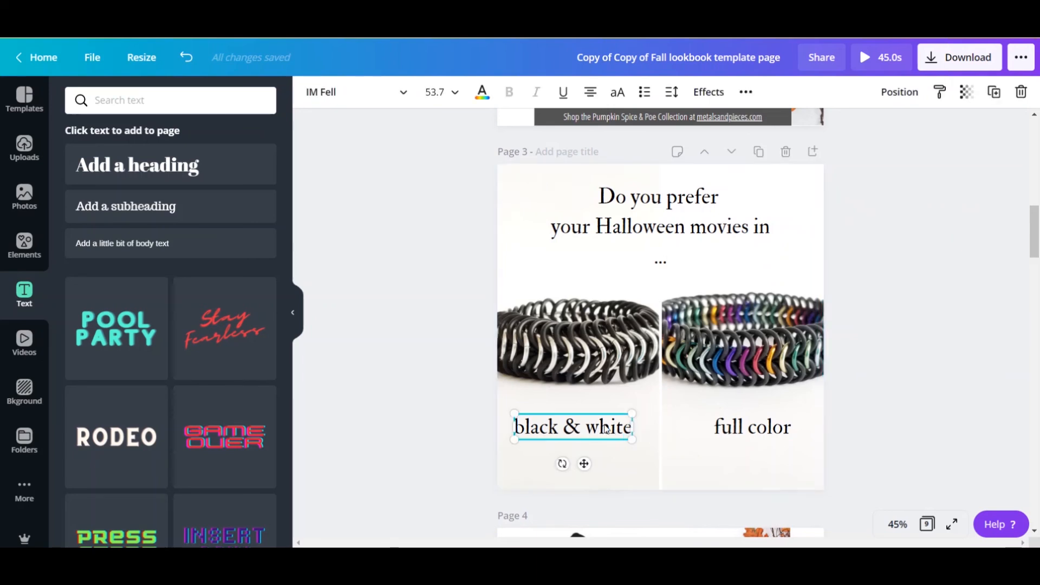
left_click(995, 93)
left_click_drag(588, 431, 682, 427)
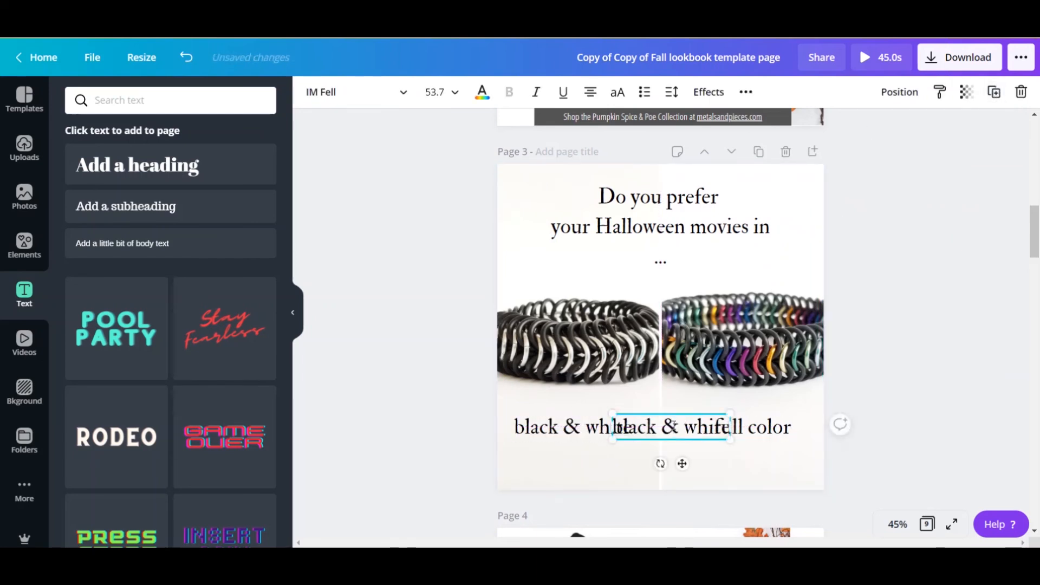
double_click(674, 426)
key("BackSpace")
type("or")
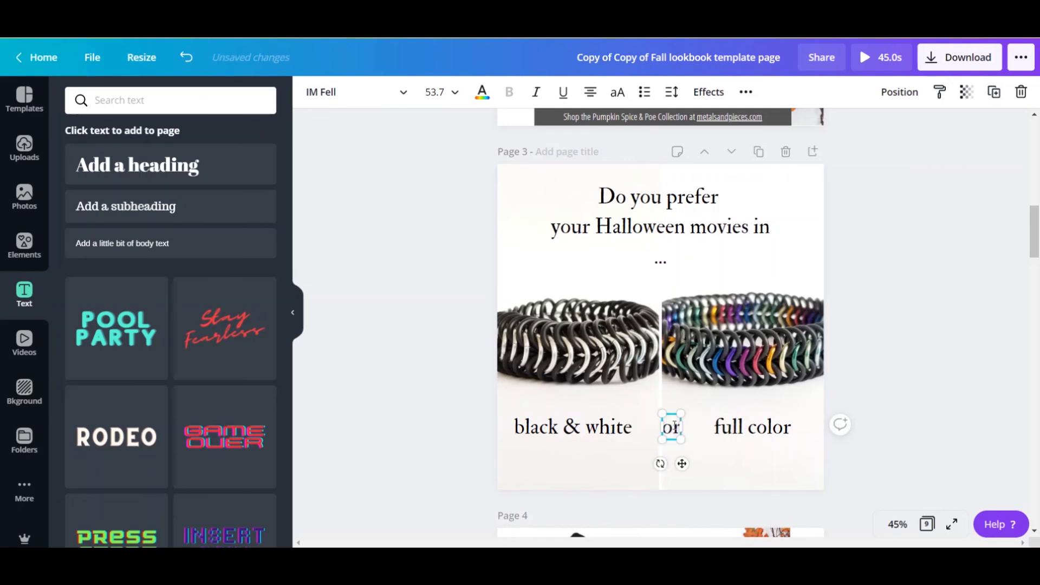
left_click(688, 473)
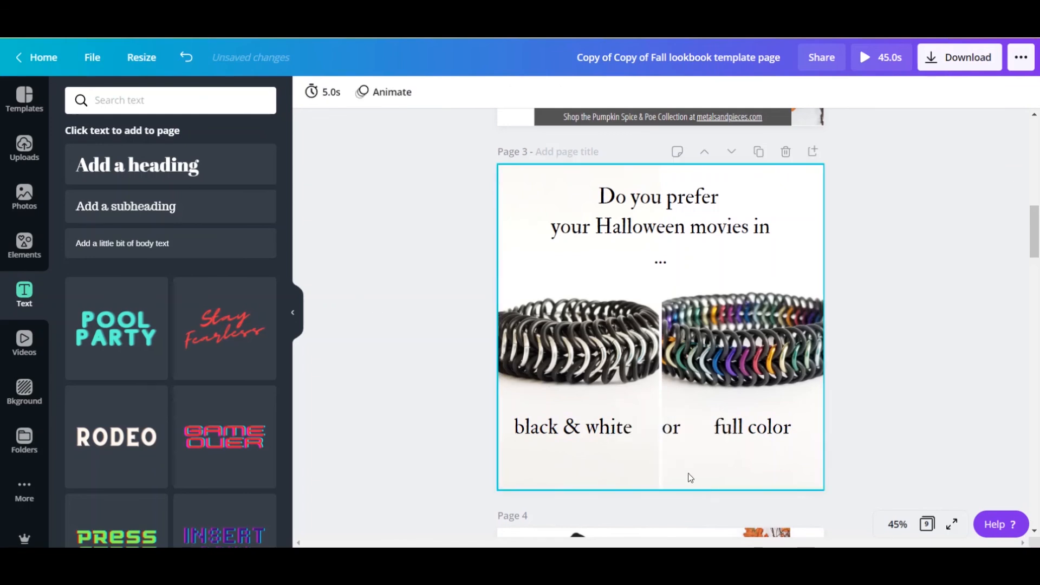
left_click(676, 434)
left_click_drag(676, 433, 665, 433)
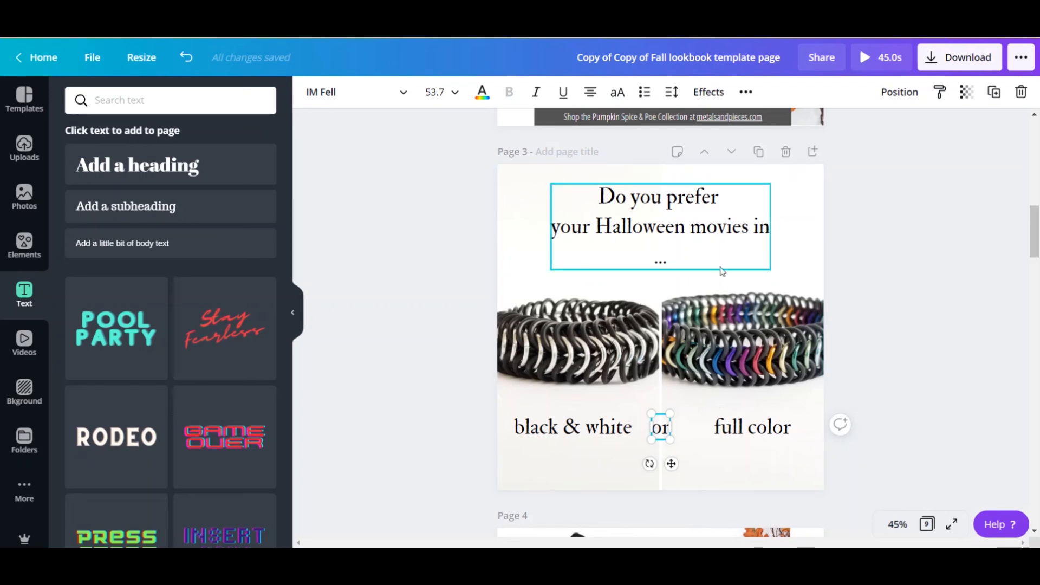
Delete the title, header artwork, small pumpkin, crow and bracelet images with their captions from page 4
left_click(863, 252)
scroll(977, 277, "down", 3)
scroll(977, 276, "down", 5)
scroll(906, 274, "up", 3)
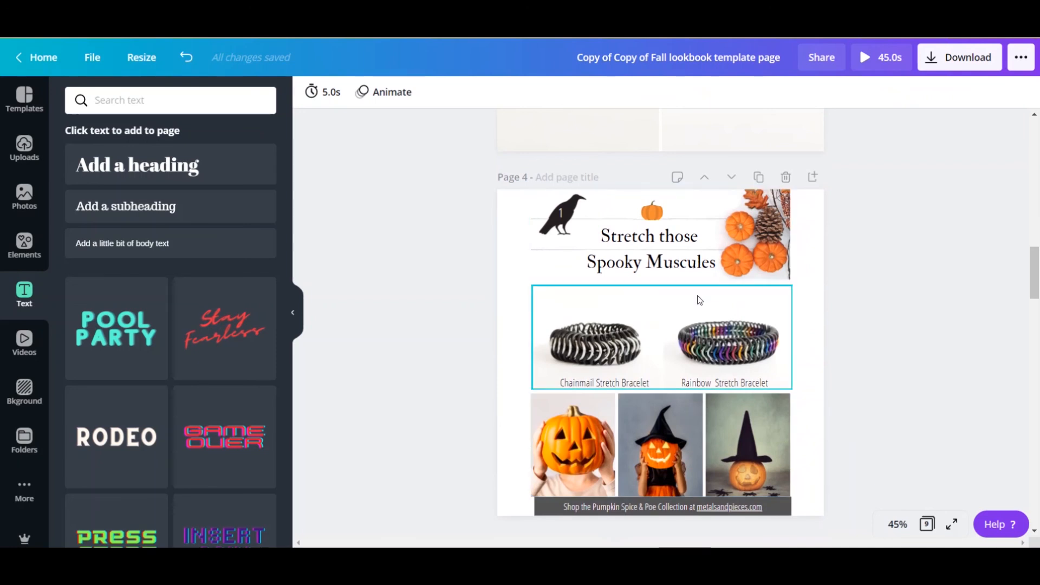
left_click(652, 251)
key("Delete")
left_click(650, 247)
key("Delete")
key("Delete")
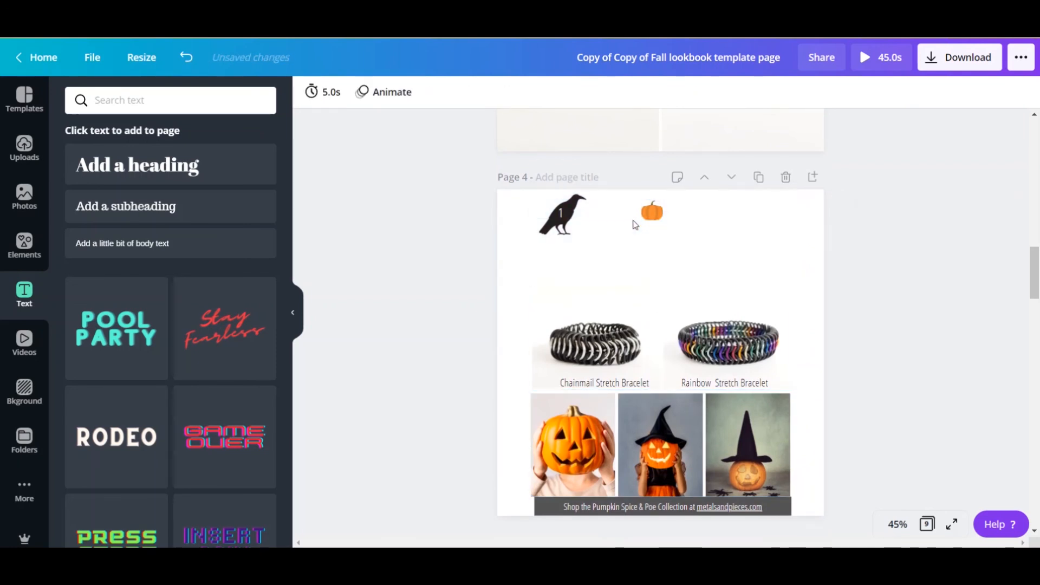
left_click(652, 213)
key("Delete")
left_click(563, 213)
key("Delete")
Enlarge the three-photo pumpkin grid on page 4 to the full page width, filling roughly the upper two thirds from the top edge
left_click(642, 452)
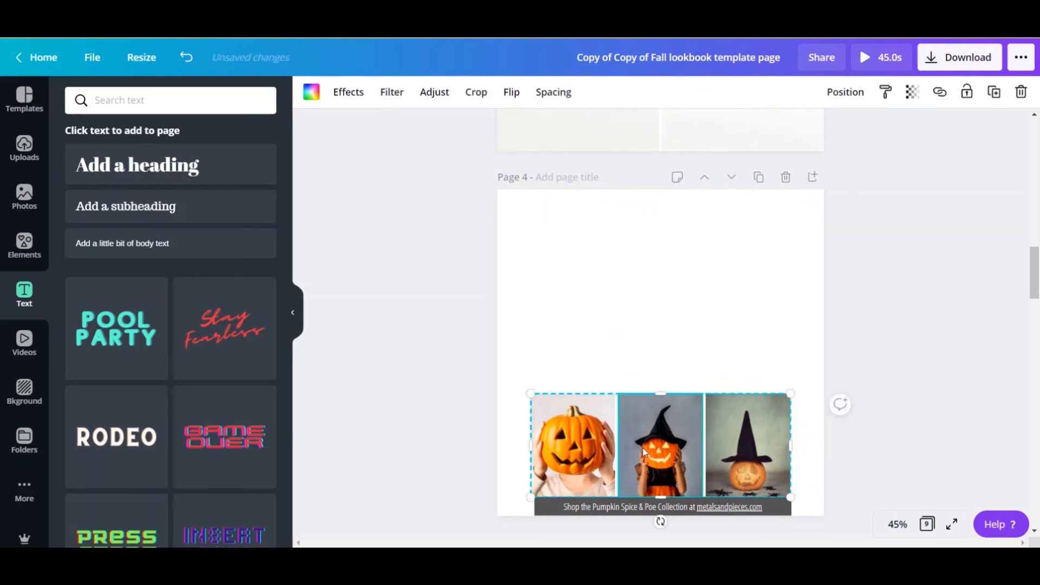
left_click_drag(643, 453, 628, 346)
double_click(630, 348)
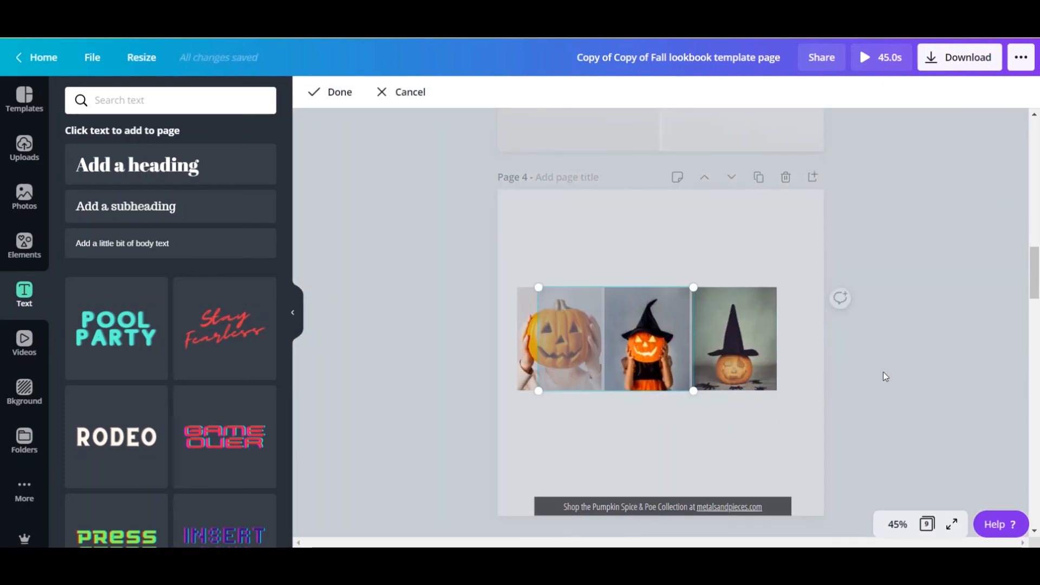
left_click(885, 376)
left_click(741, 383)
left_click_drag(777, 391, 824, 434)
left_click_drag(519, 359, 497, 358)
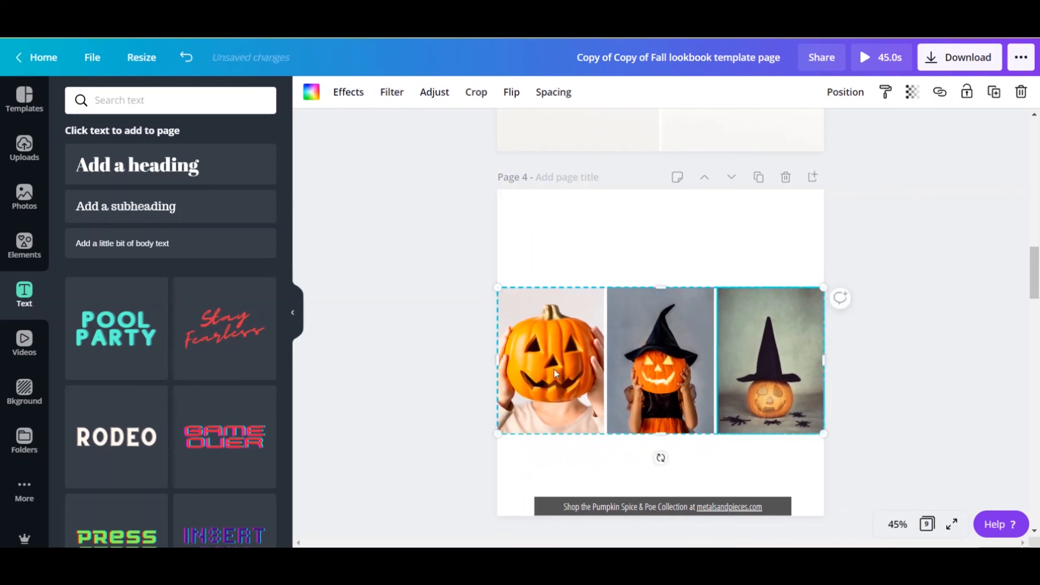
left_click_drag(660, 285, 677, 190)
left_click_drag(662, 431, 674, 395)
left_click(965, 363)
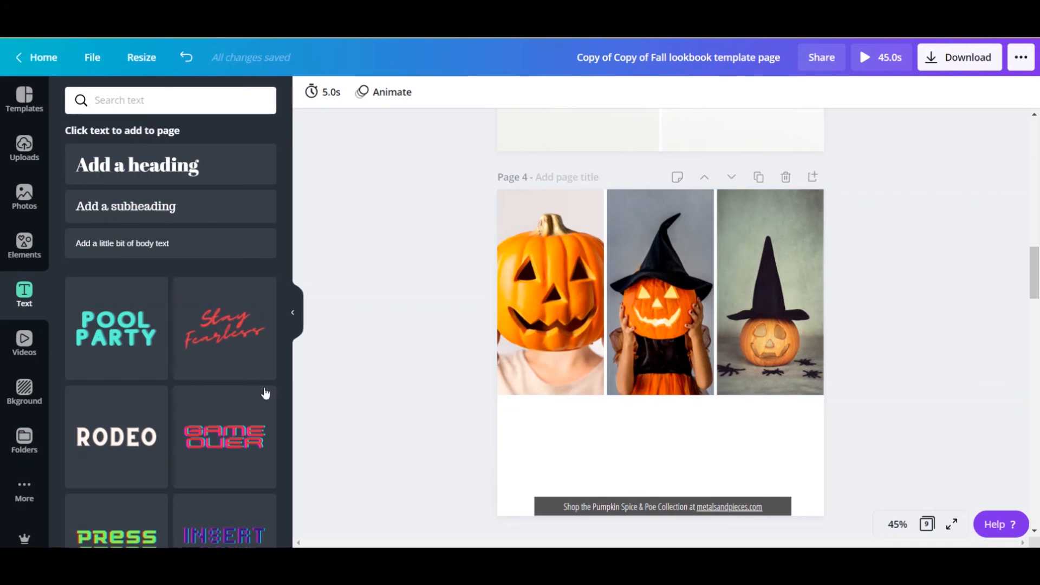
Add a heading reading "Are you ready to carve out some spooky fall style" below the pumpkin photos on page 4
left_click(161, 177)
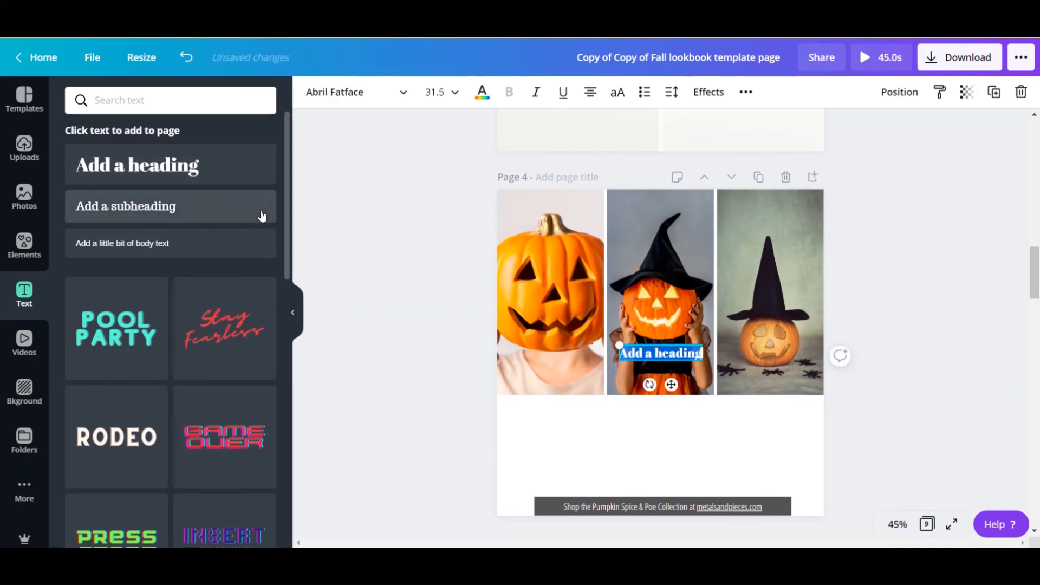
left_click(430, 359)
left_click_drag(669, 353, 672, 438)
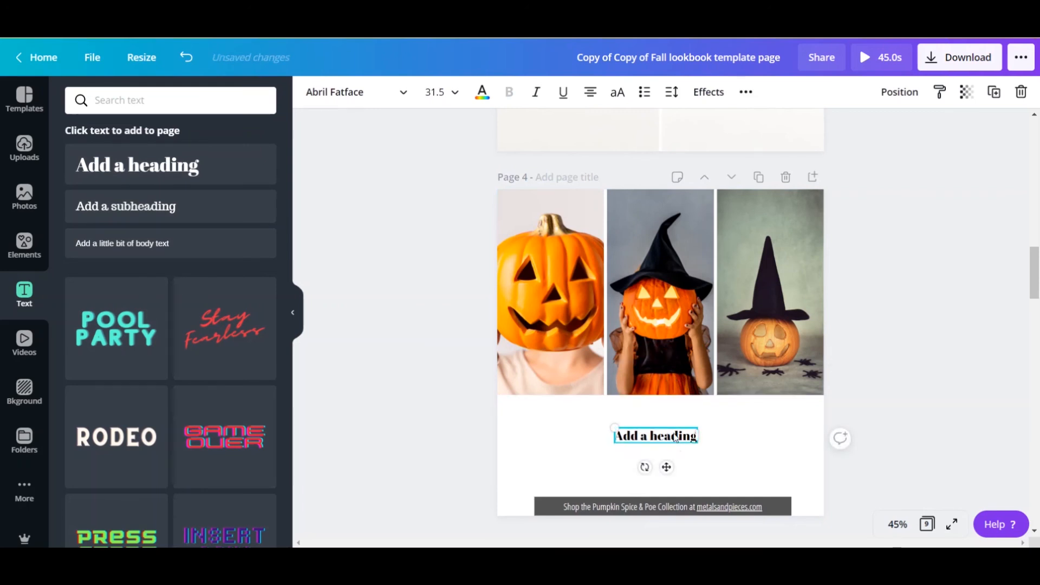
double_click(674, 436)
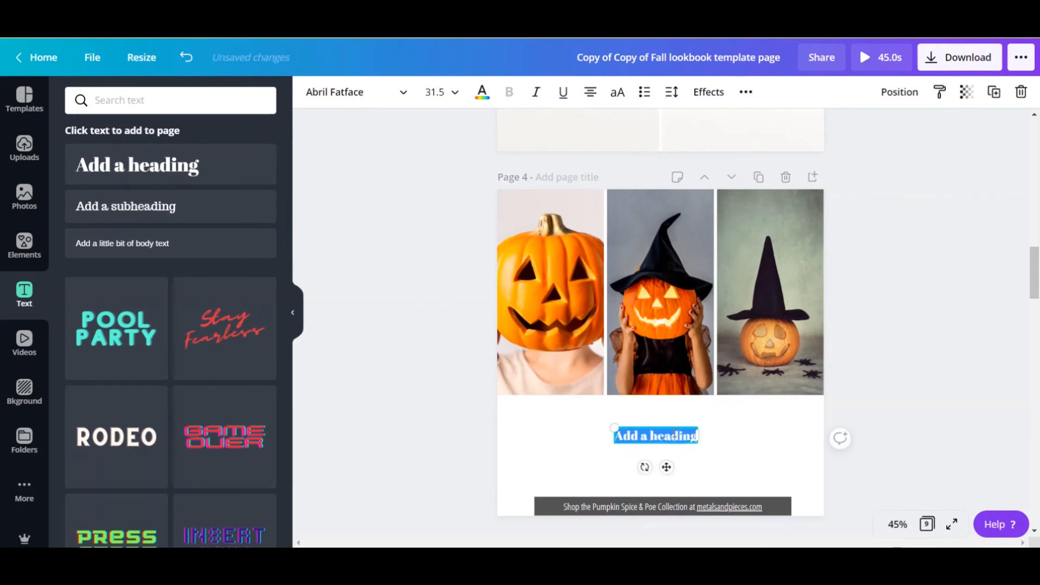
type("Are")
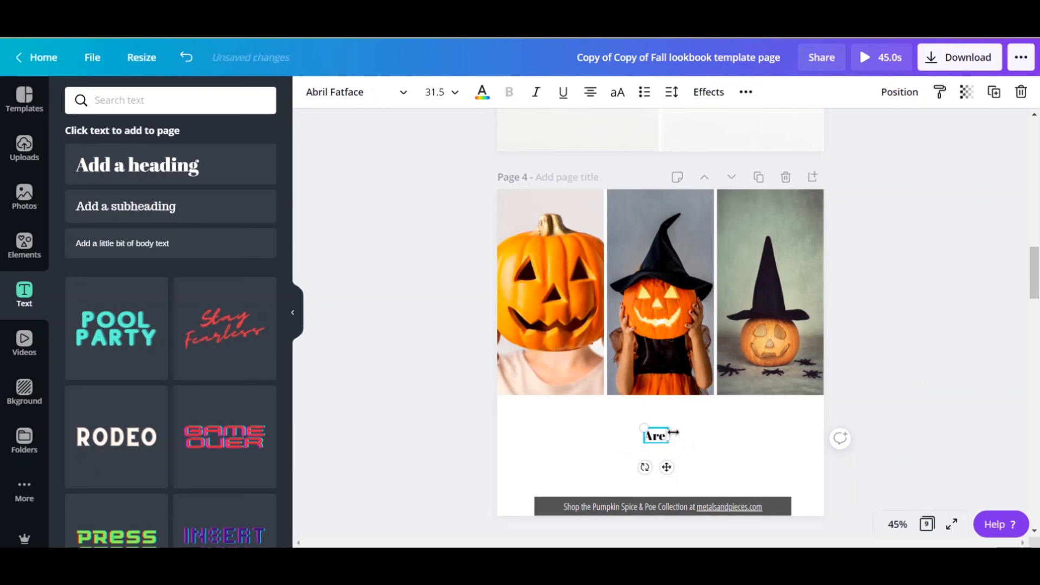
type(" you ready to")
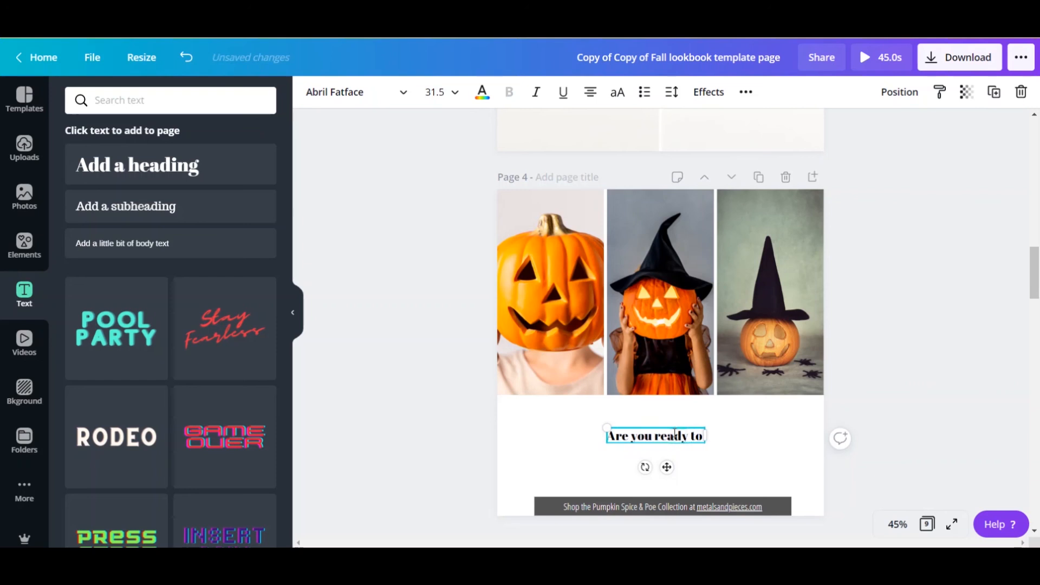
type(" carve out some spooky fall style")
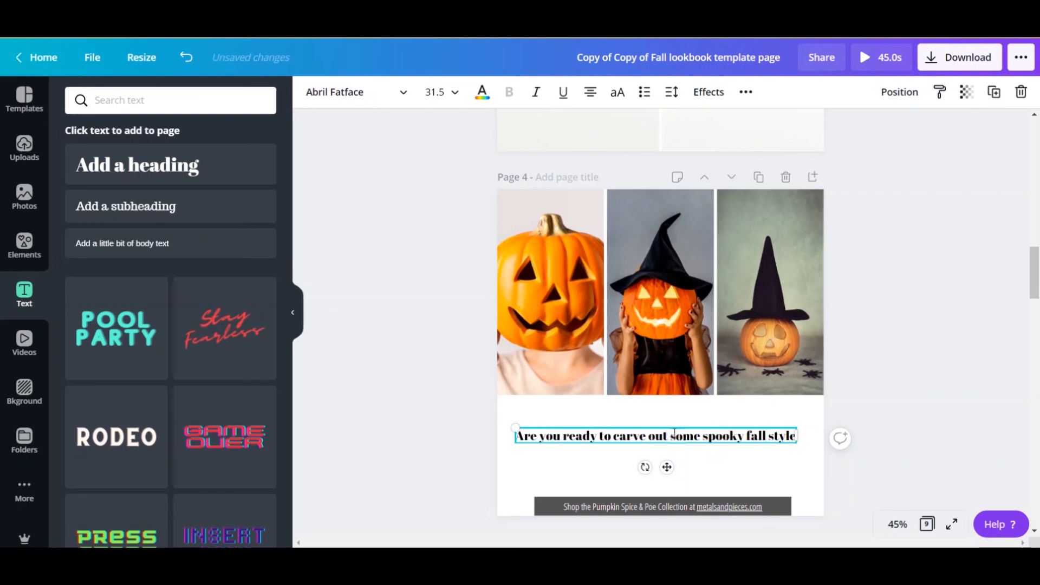
End the page 4 heading with a question mark and restyle it in IM Fell, size 40.8, on two centred lines
type("?")
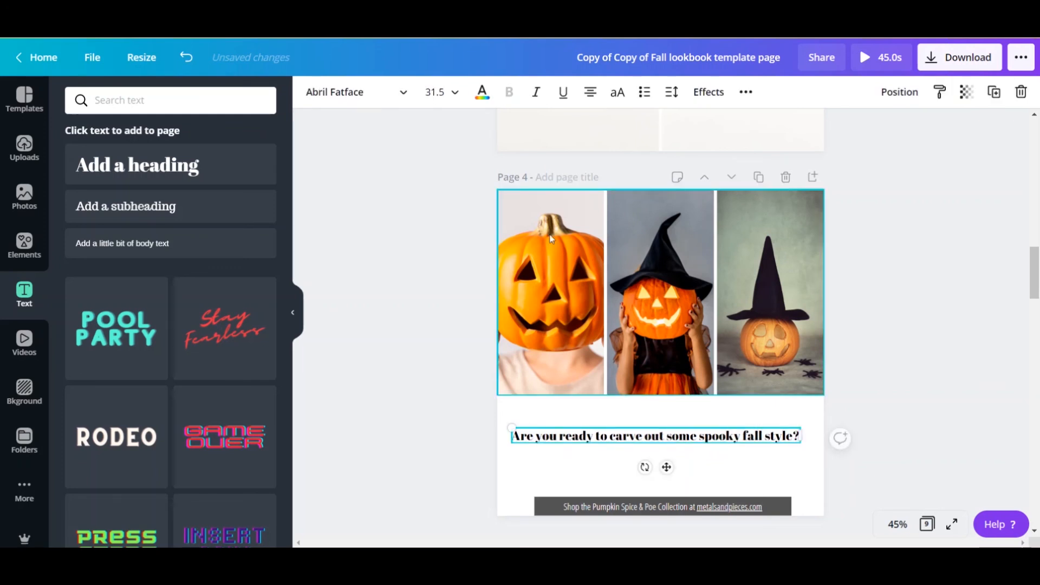
left_click(360, 99)
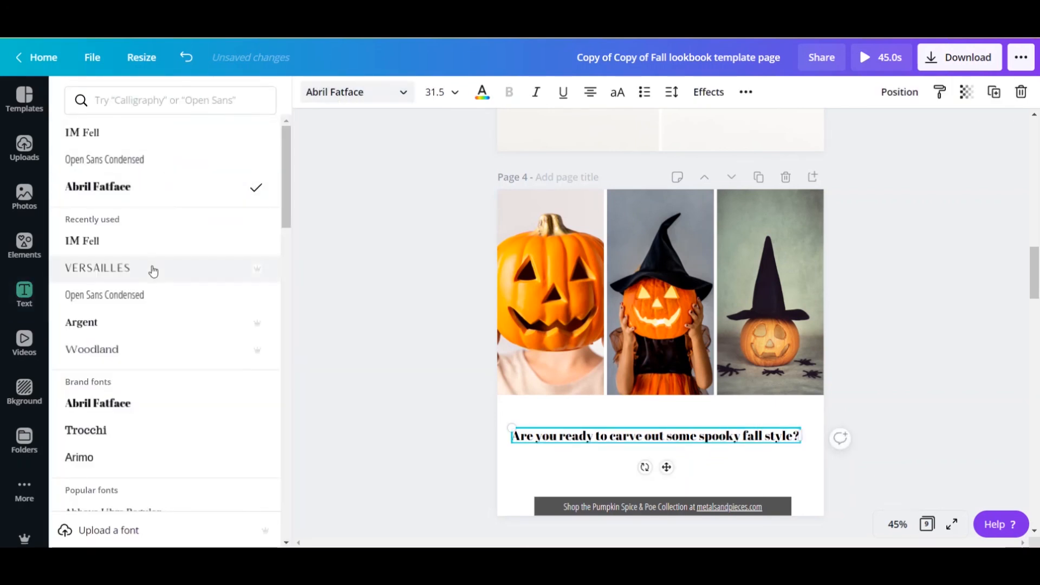
left_click(147, 241)
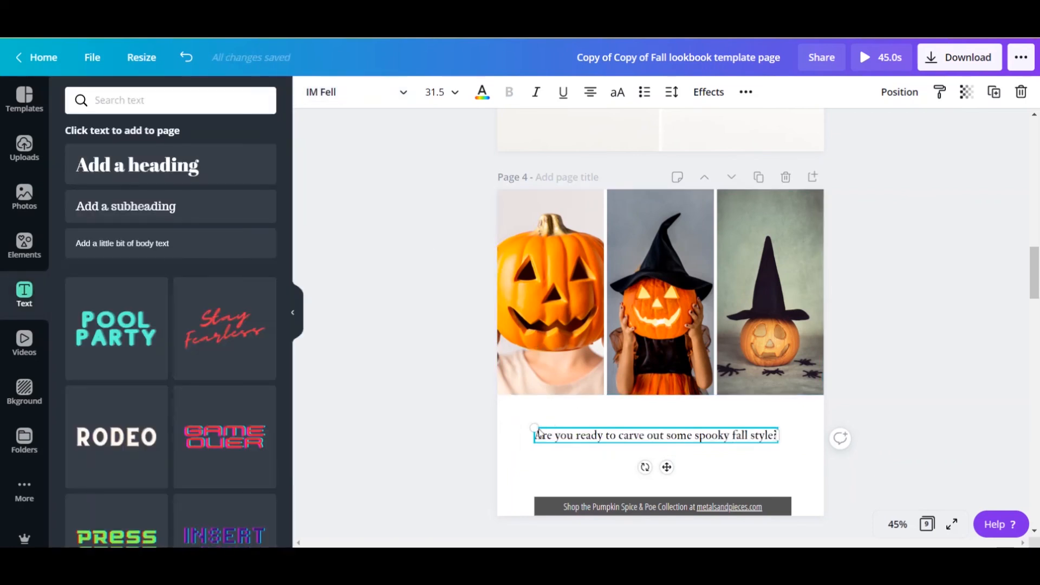
left_click_drag(534, 427, 464, 382)
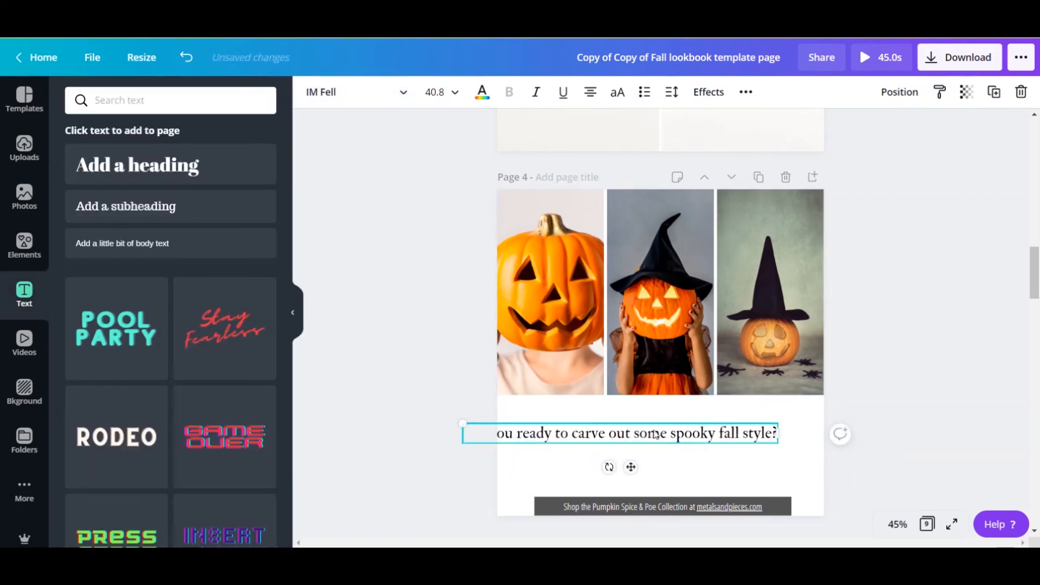
mouse_move(672, 430)
left_mouse_down()
mouse_move(687, 420)
mouse_move(681, 429)
left_mouse_up()
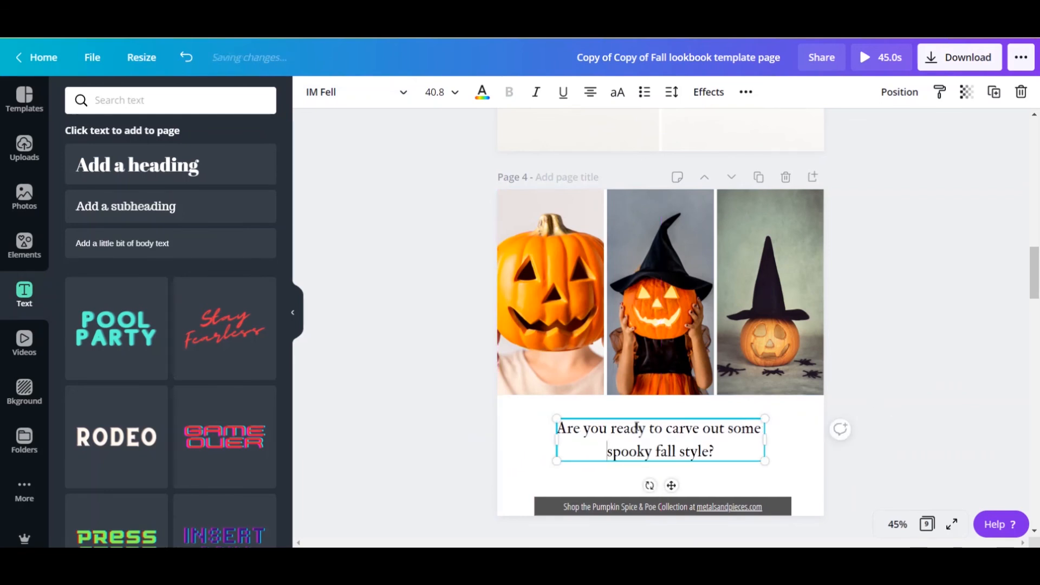
left_click(932, 334)
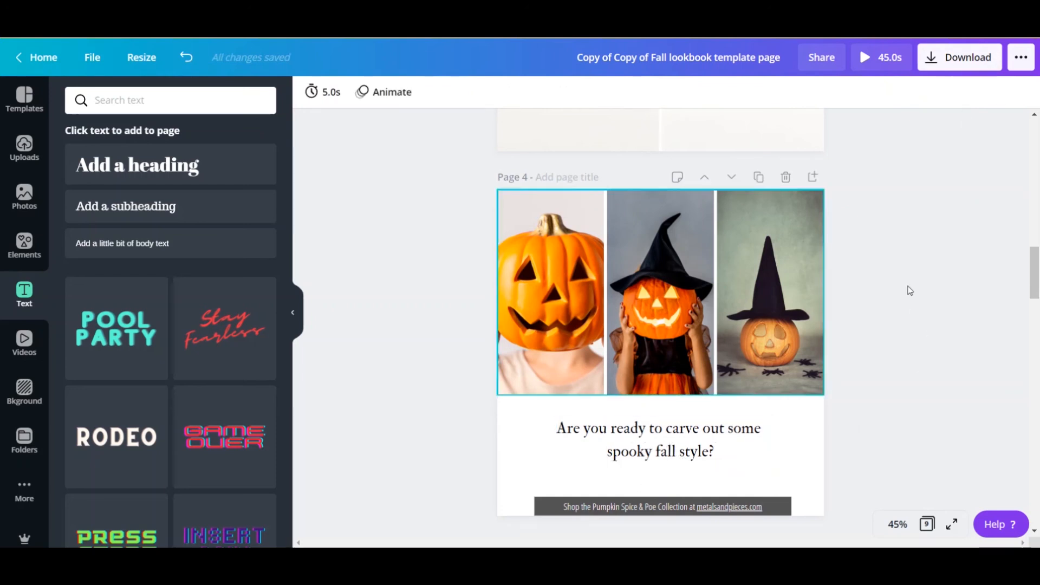
Duplicate the two-line question heading and place the copy slightly lower, just above the dark footer bar
left_click(715, 447)
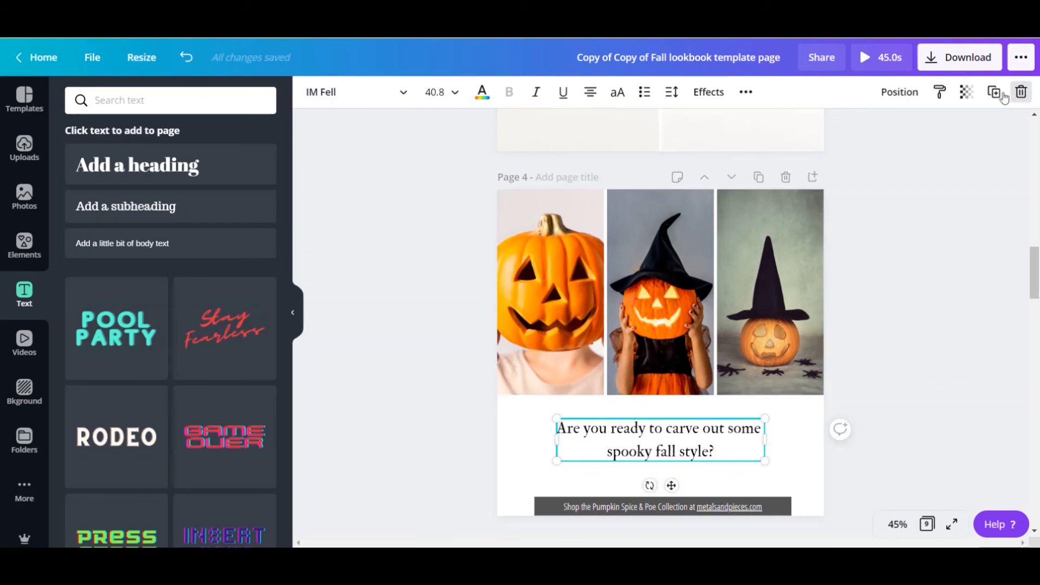
left_click(994, 92)
left_click_drag(667, 453, 664, 476)
triple_click(664, 480)
left_click(614, 466)
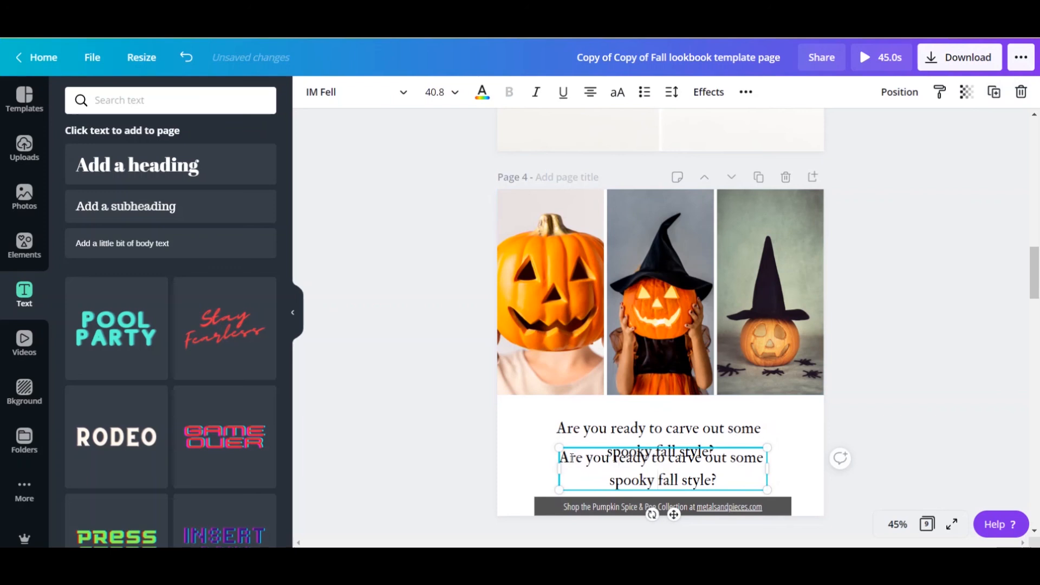
Replace the copied heading's text with "Get the Metals & Pieces Fall Lookbook"
triple_click(572, 457)
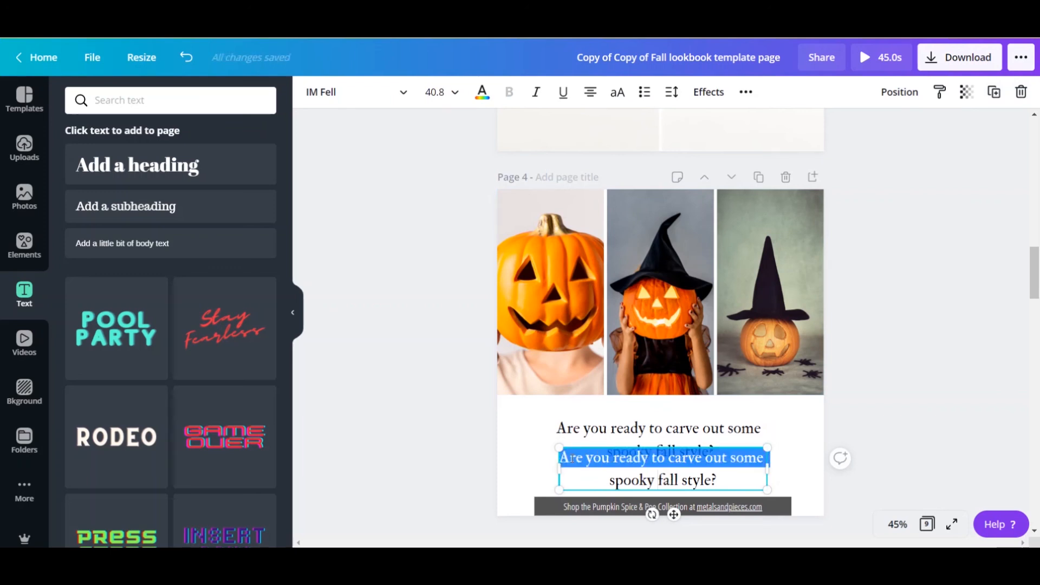
key("BackSpace")
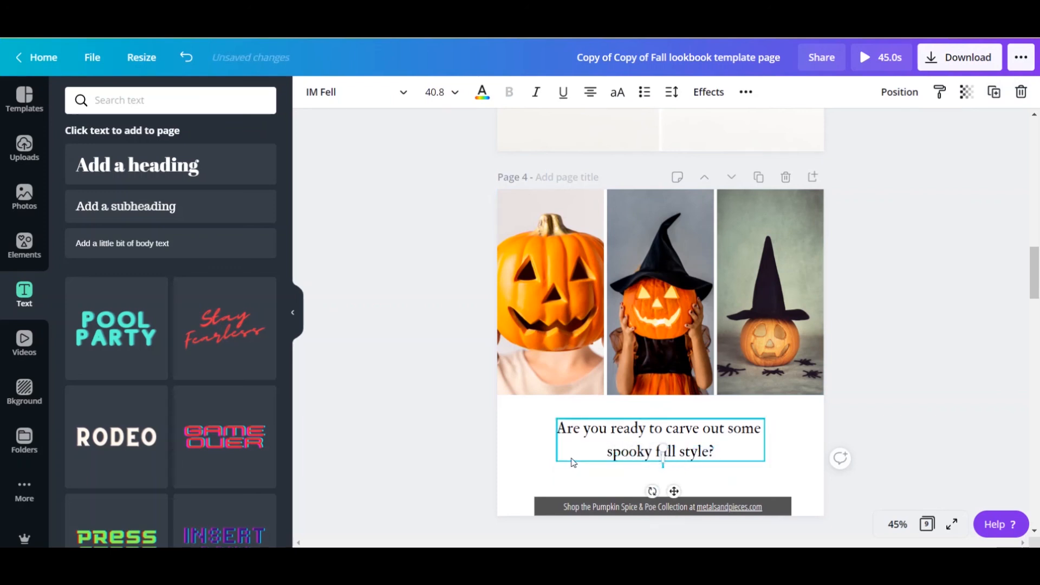
type("Get the")
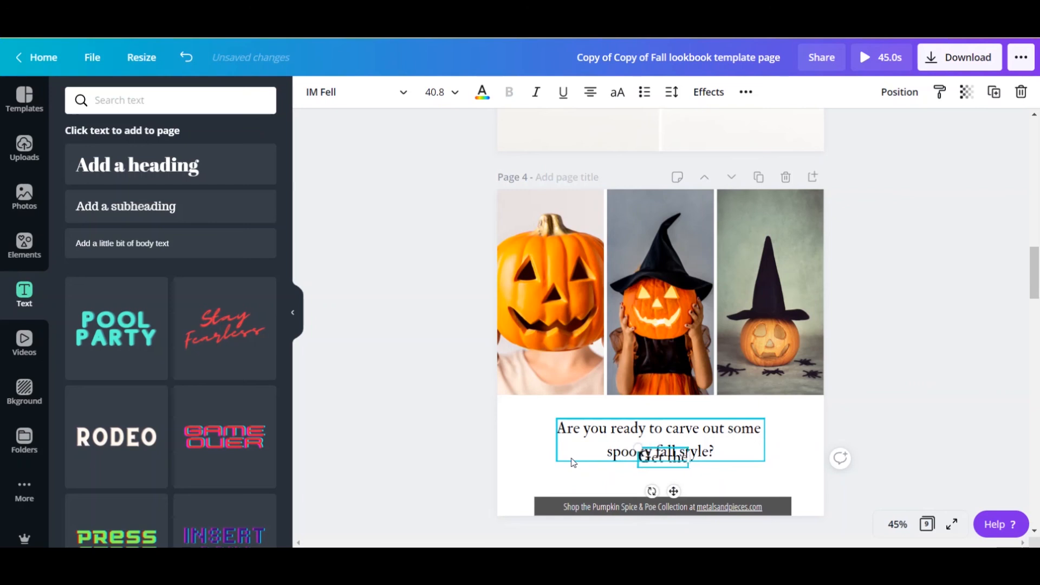
type(" Metals & P")
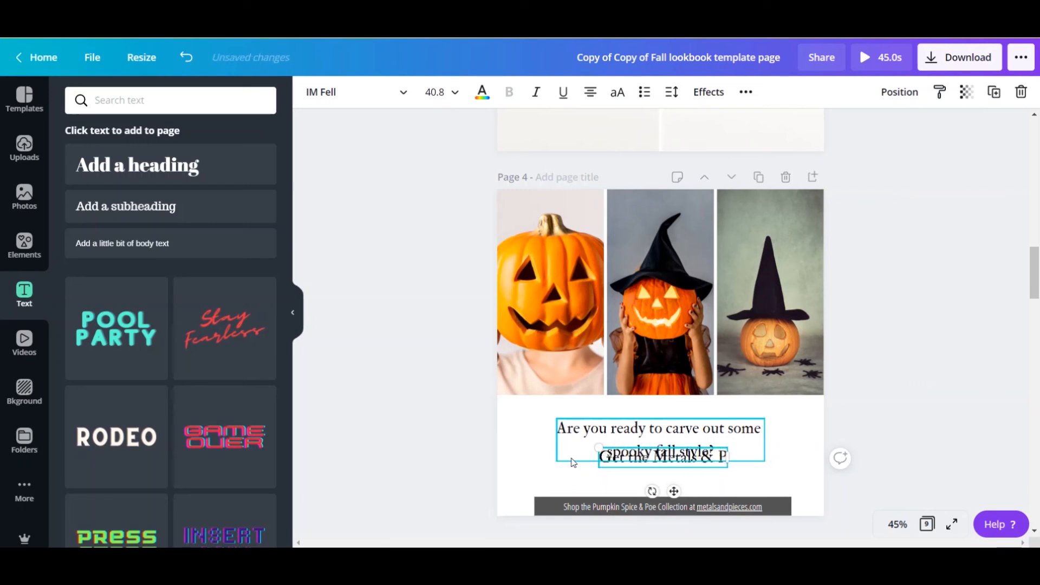
type("iec")
type("Fa")
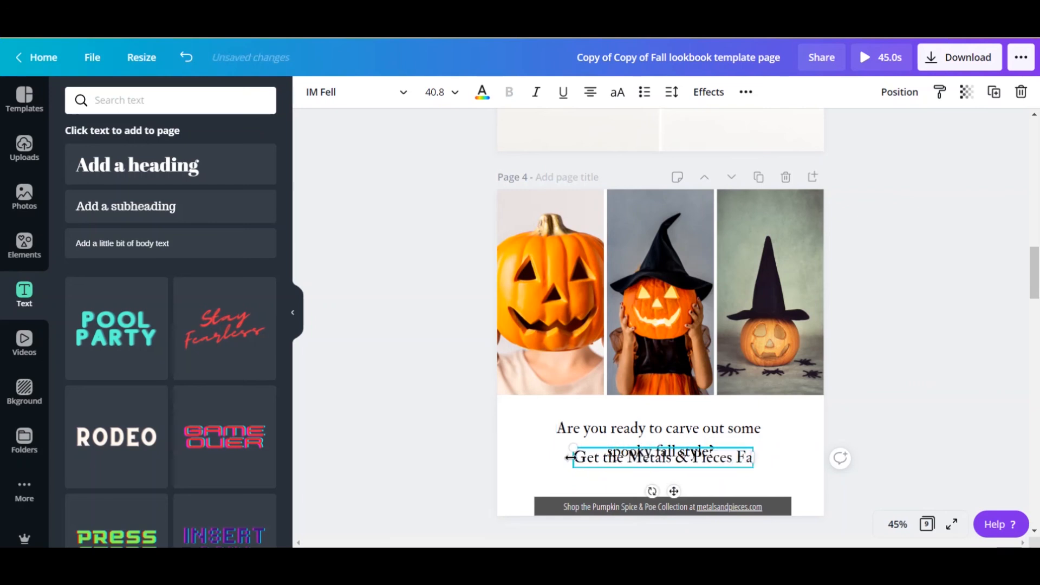
type("ll Lookboo")
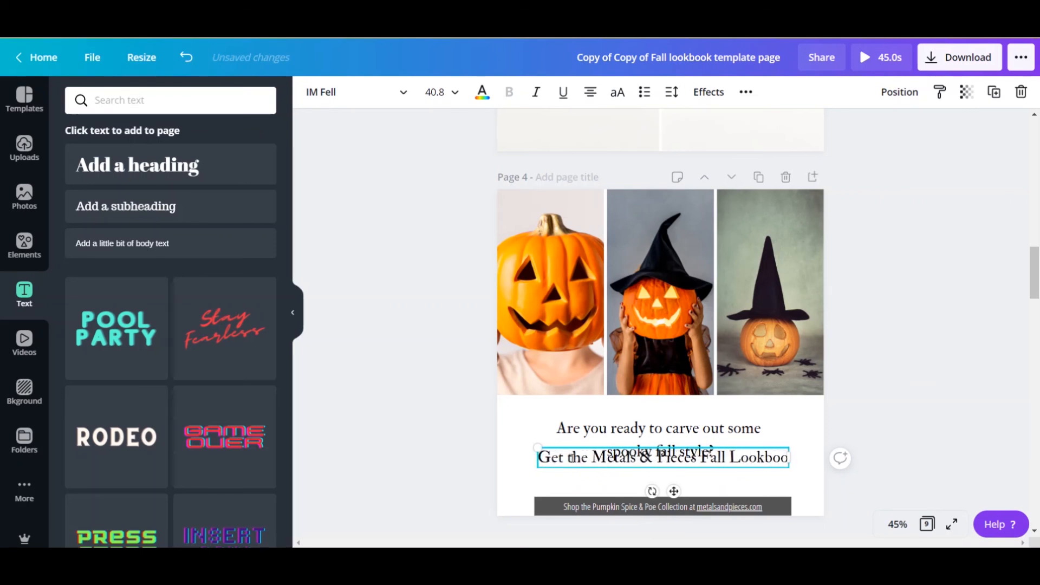
type("k today")
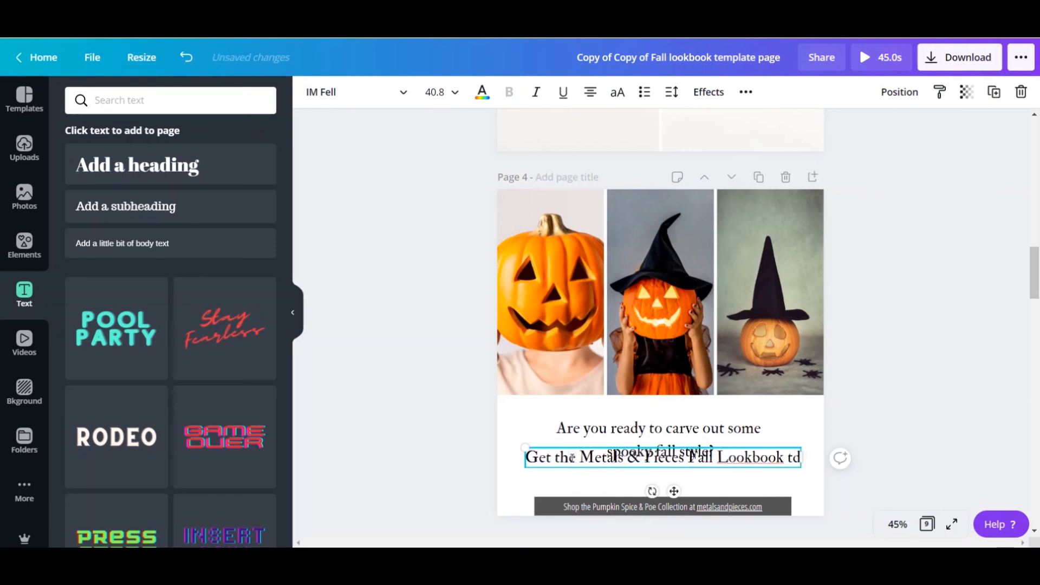
type("sd")
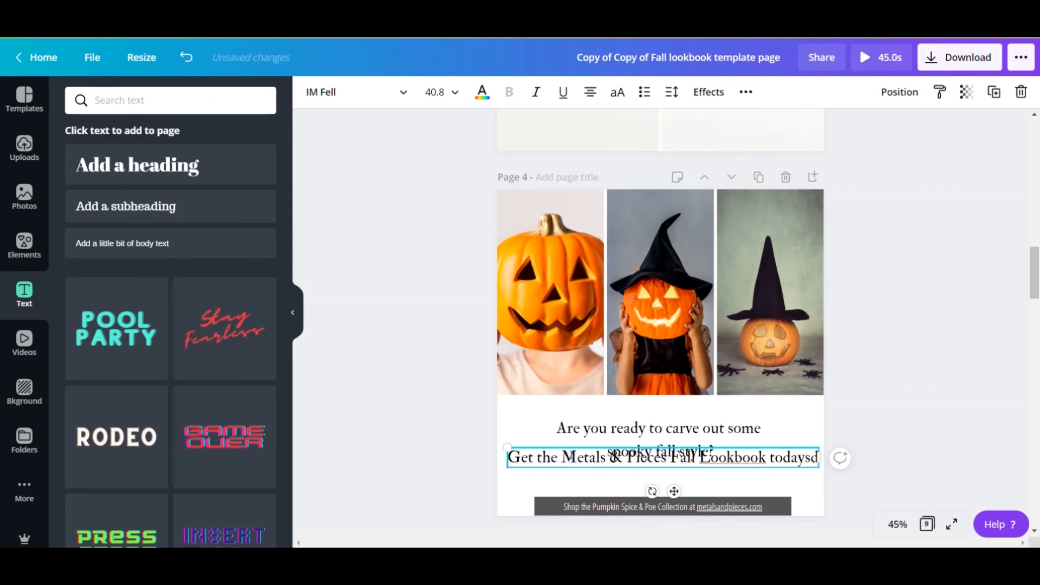
key("BackSpace")
key("BackSpace")
key("BackSpace")
key("BackSpace")
key("BackSpace")
key("BackSpace")
key("BackSpace")
key("BackSpace")
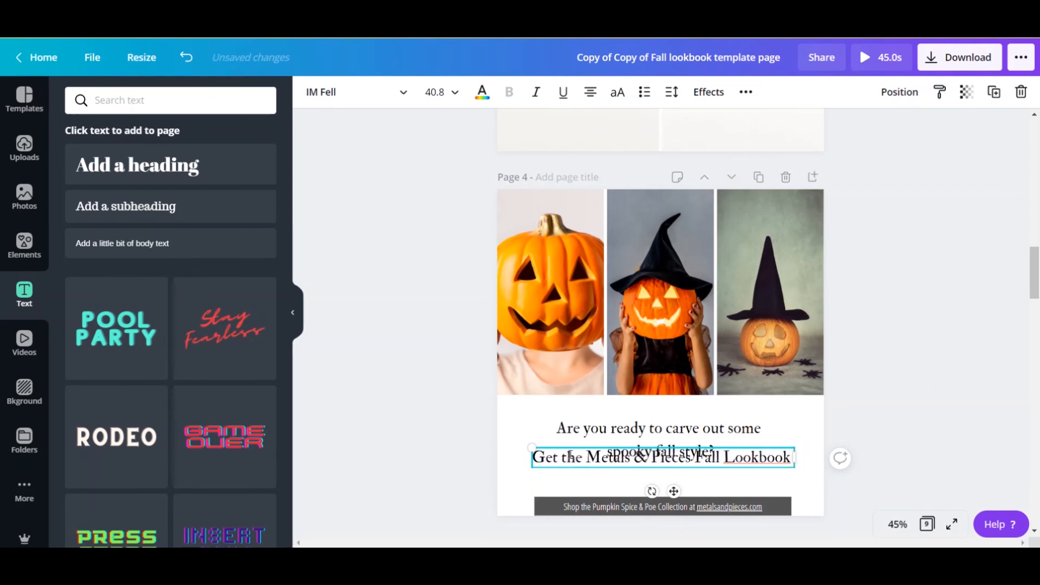
Move the question heading up close beneath the photos and delete the "Shop the Pumpkin Spice & Poe Collection" text with its dark bar
left_click(944, 417)
left_click_drag(661, 429, 661, 416)
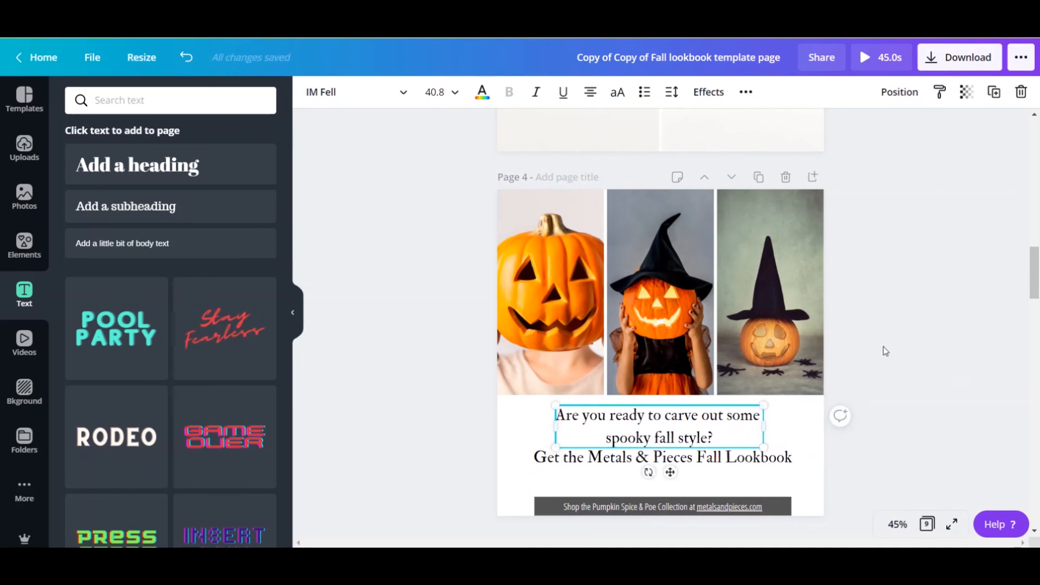
left_click(613, 510)
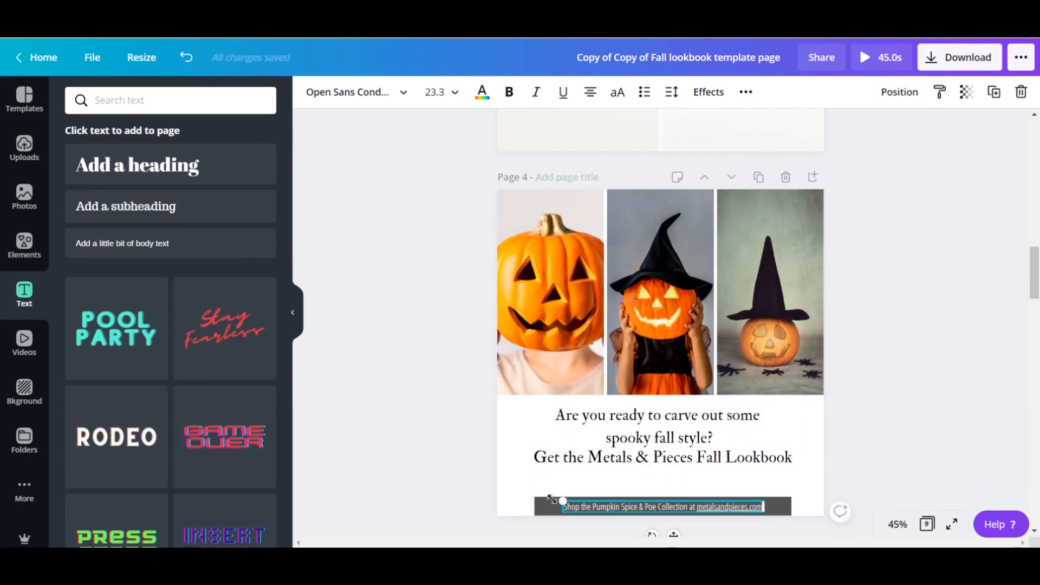
key("Delete")
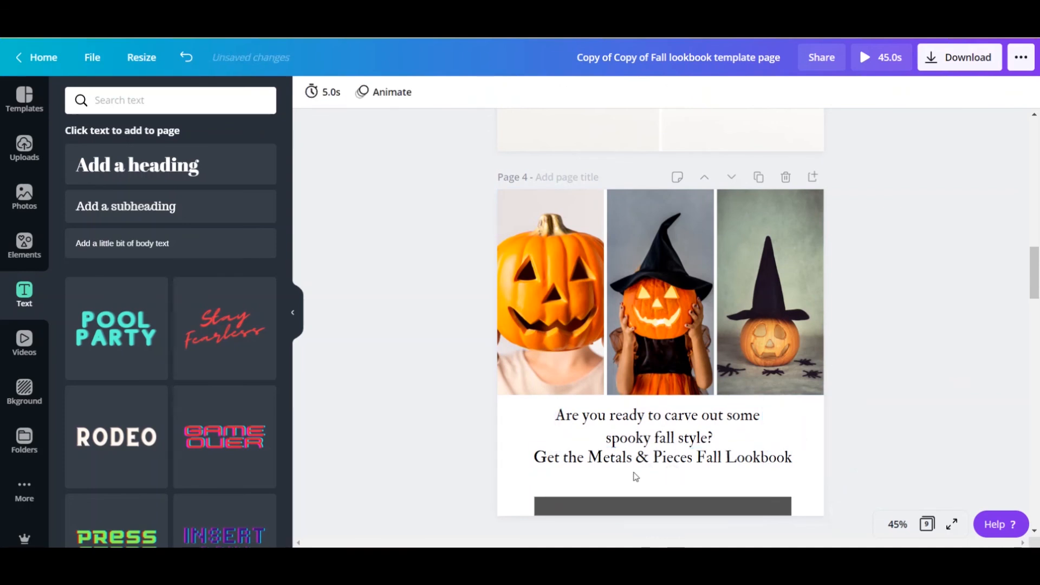
left_click(640, 507)
key("Delete")
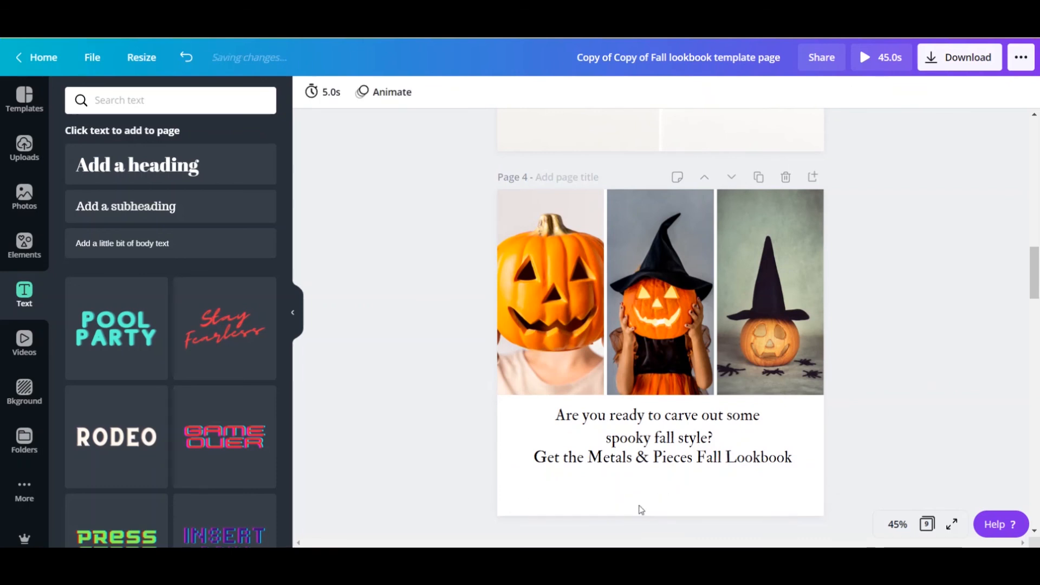
Set the question heading in Open Sans Condensed, enlarge it to size 59.3 and centre it directly below the photos
left_click(658, 436)
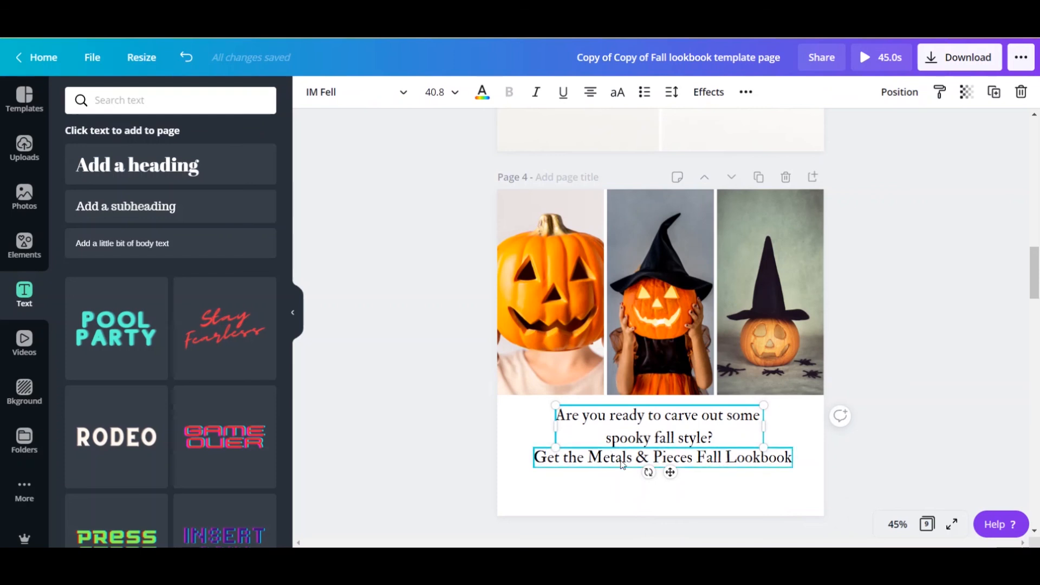
left_click(400, 94)
left_click(158, 162)
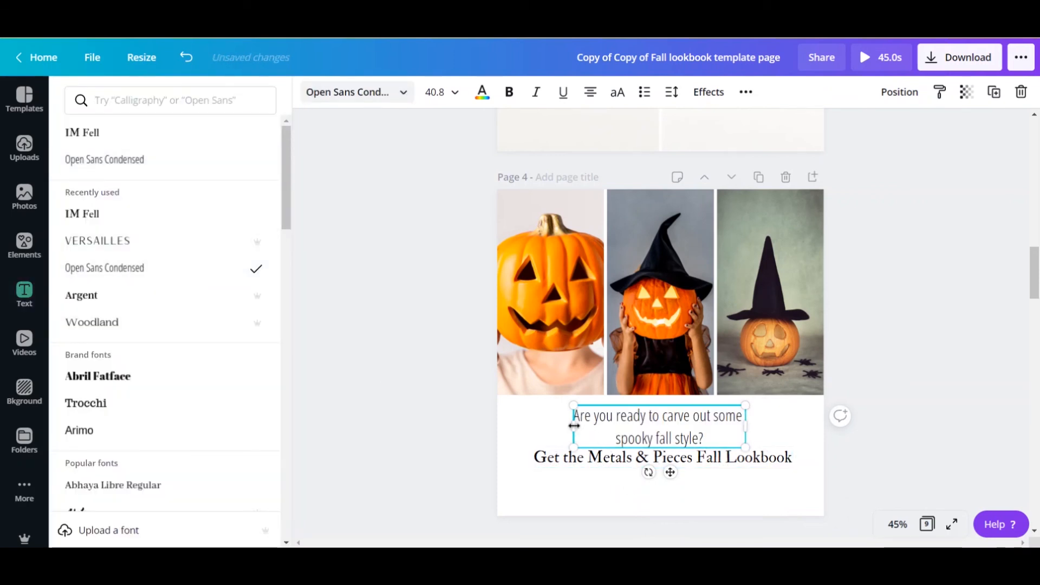
left_click_drag(527, 424, 509, 423)
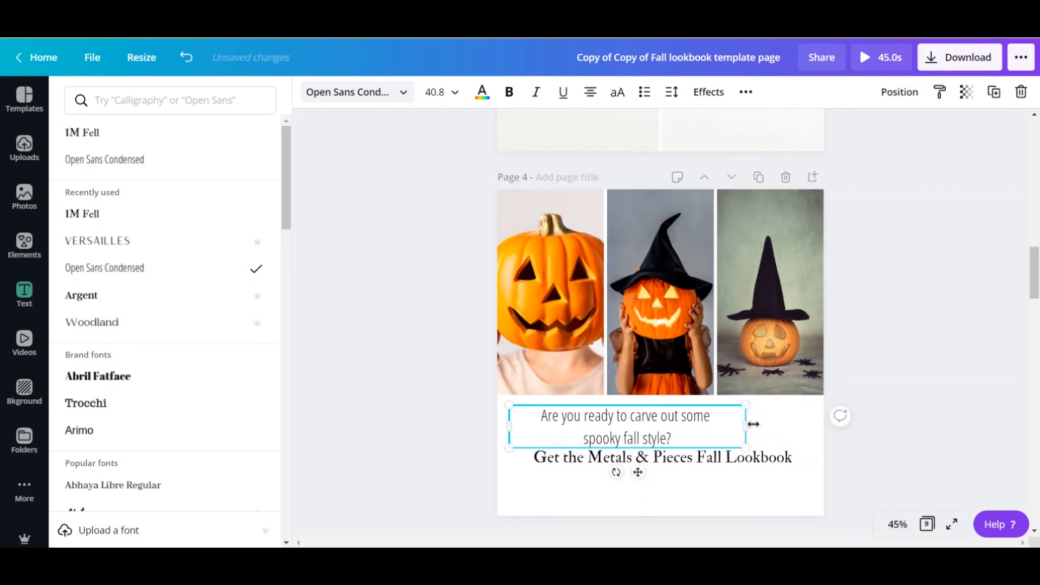
left_click_drag(743, 405, 846, 365)
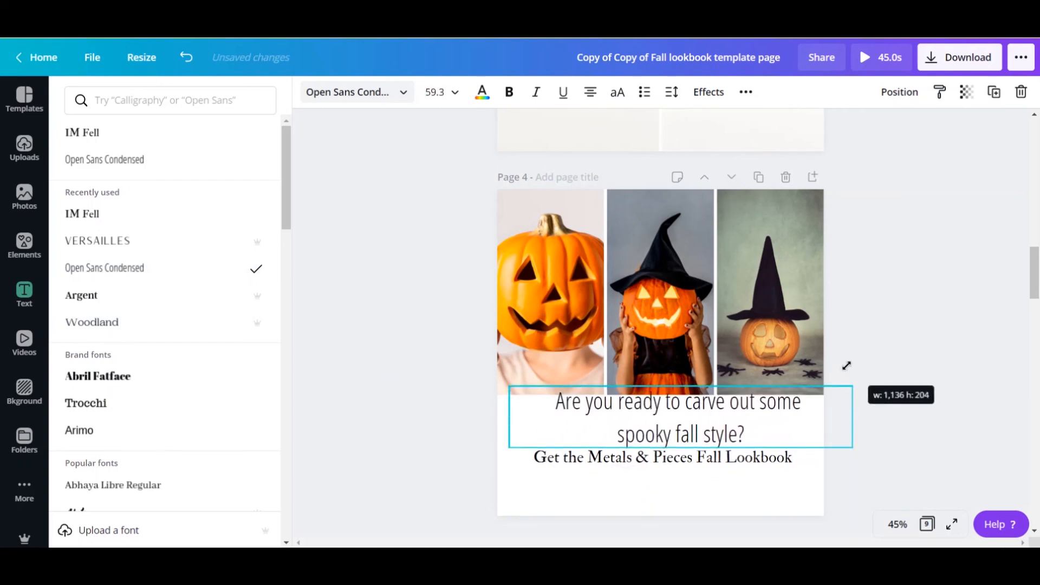
left_click_drag(715, 416, 695, 419)
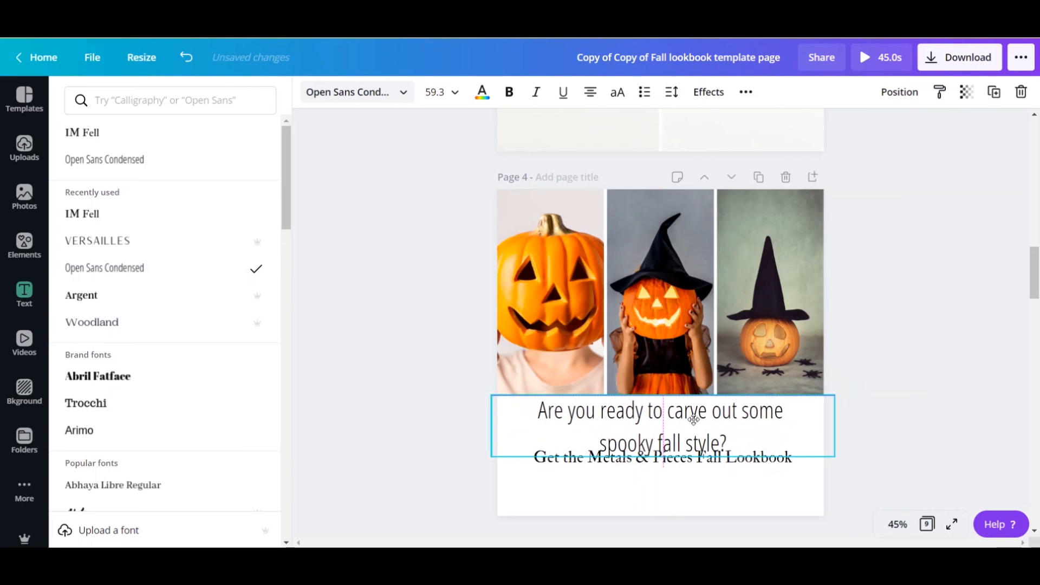
Tighten the question heading's line height to 1 and make its text bold
left_click(673, 93)
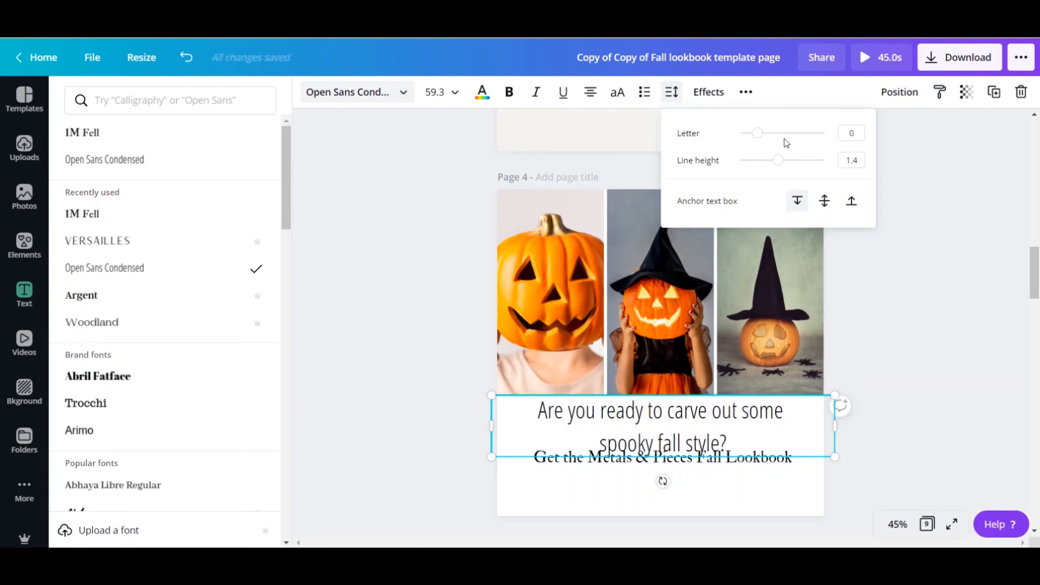
type(".2")
key("Return")
left_click(848, 162)
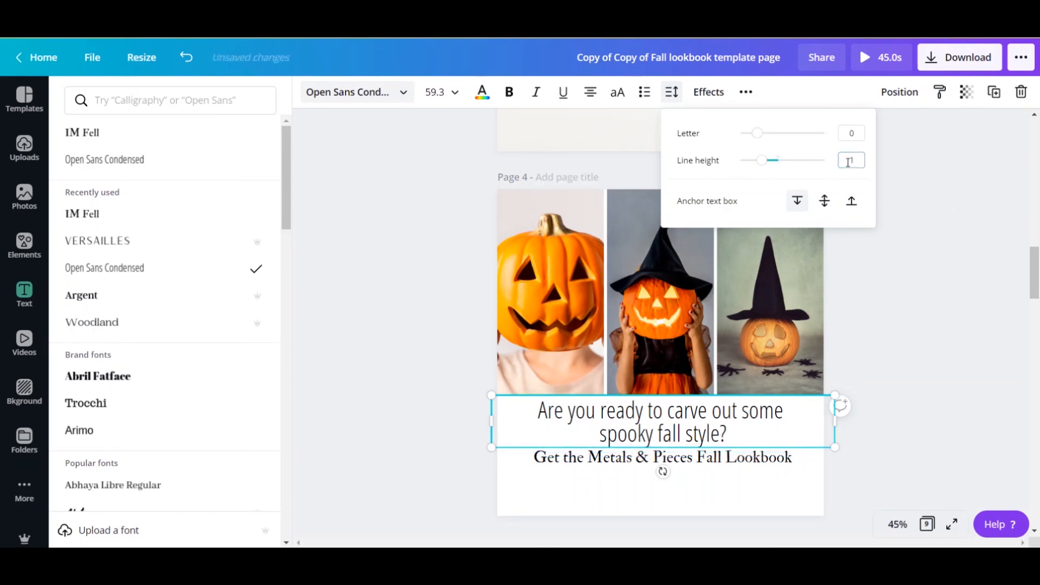
left_click(986, 233)
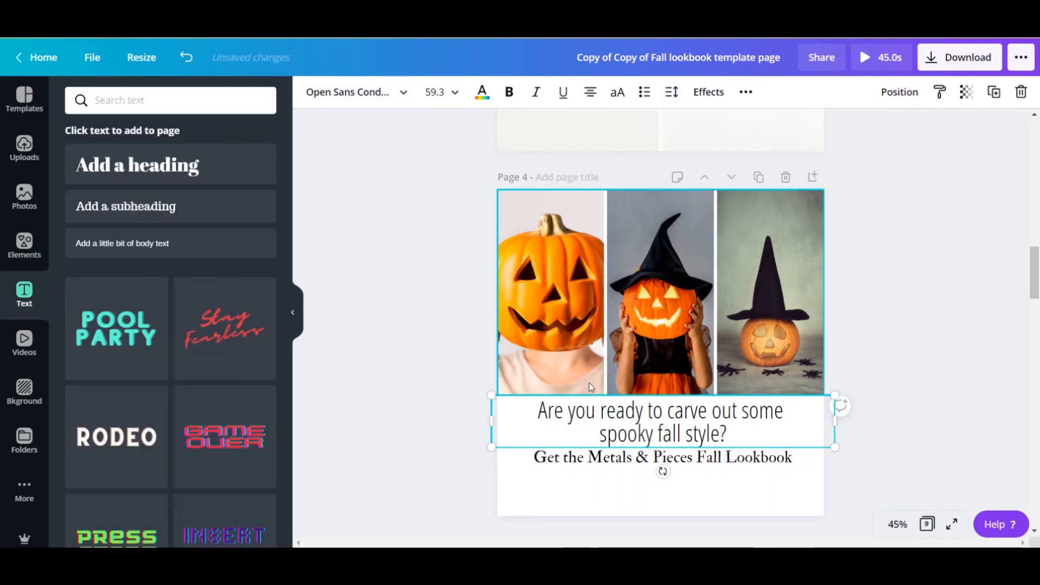
left_click(509, 92)
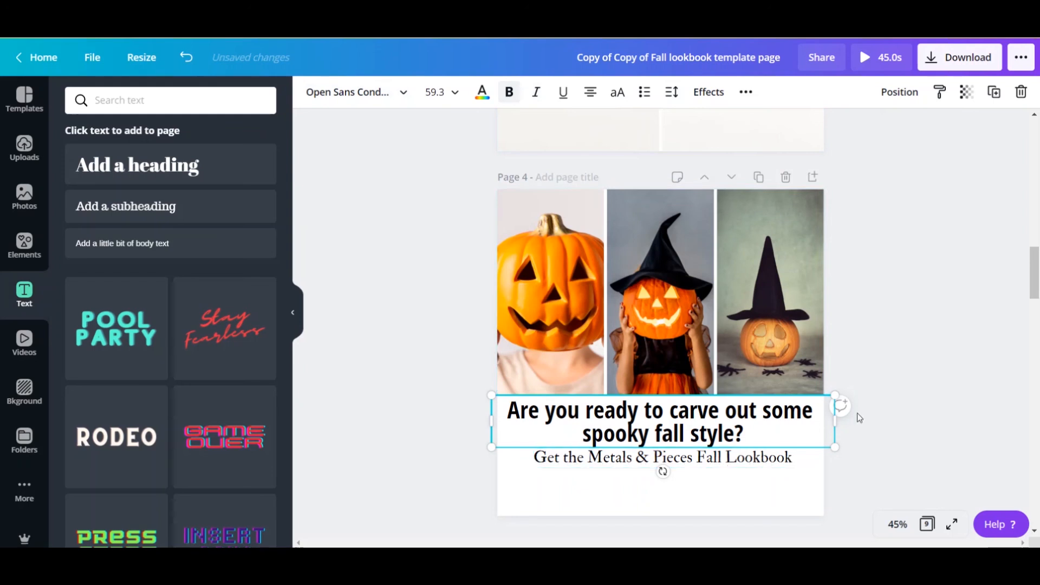
left_click(879, 355)
Enlarge the "Get the Metals & Pieces Fall Lookbook" line to size 45.9 and centre it a little below the question heading
left_click(718, 457)
left_click_drag(717, 457, 717, 476)
mouse_move(788, 481)
left_mouse_down()
mouse_move(812, 510)
mouse_move(773, 495)
left_mouse_up()
left_click_drag(706, 472, 693, 459)
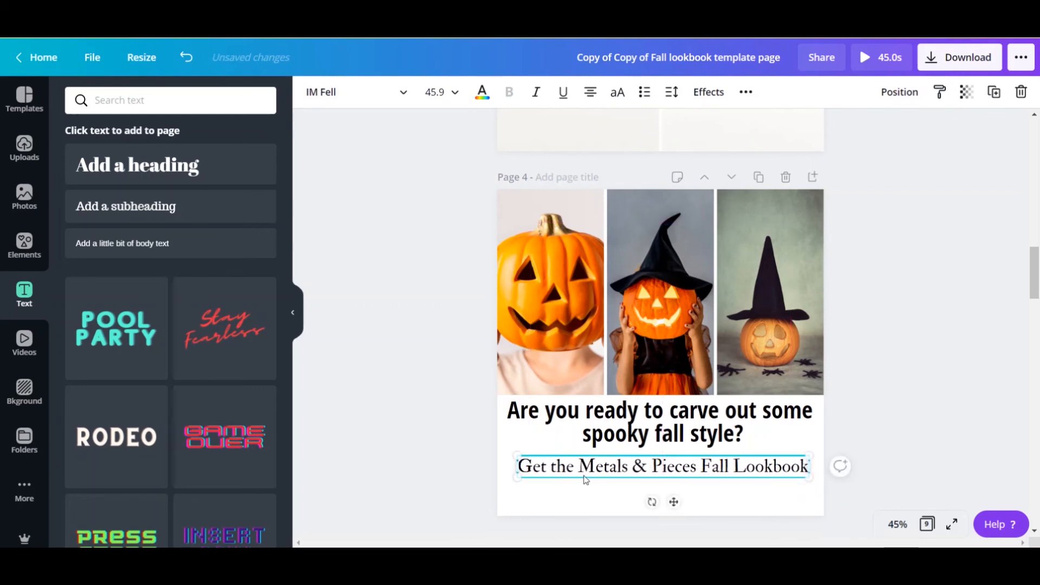
Reword the lookbook line as "Get your copy of the Metals & Pieces Fall Lookbook", break it before "Fall" and left-align it
left_click(573, 471)
double_click(562, 466)
double_click(560, 467)
type("your")
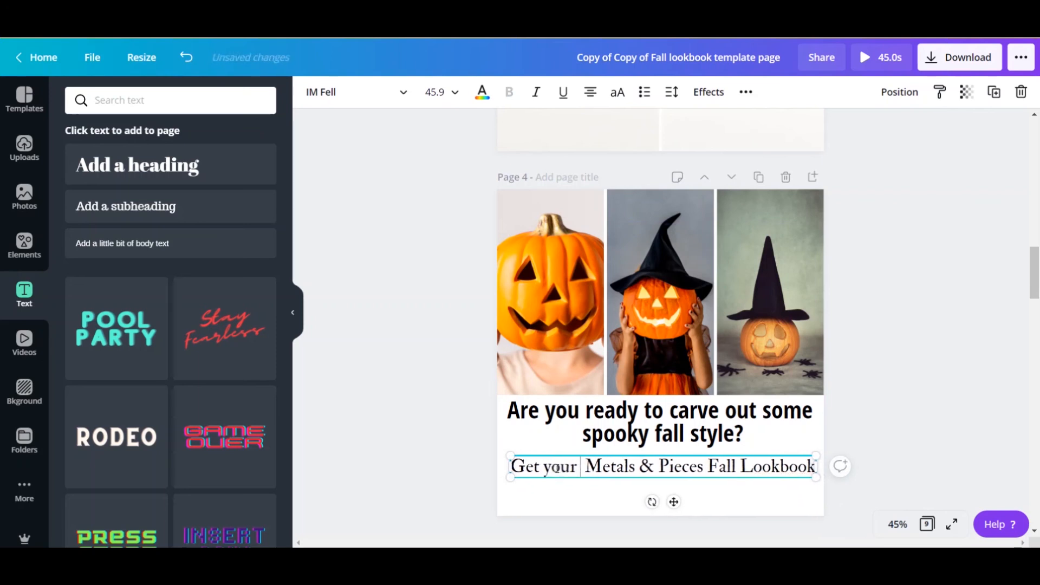
type(" copy of the")
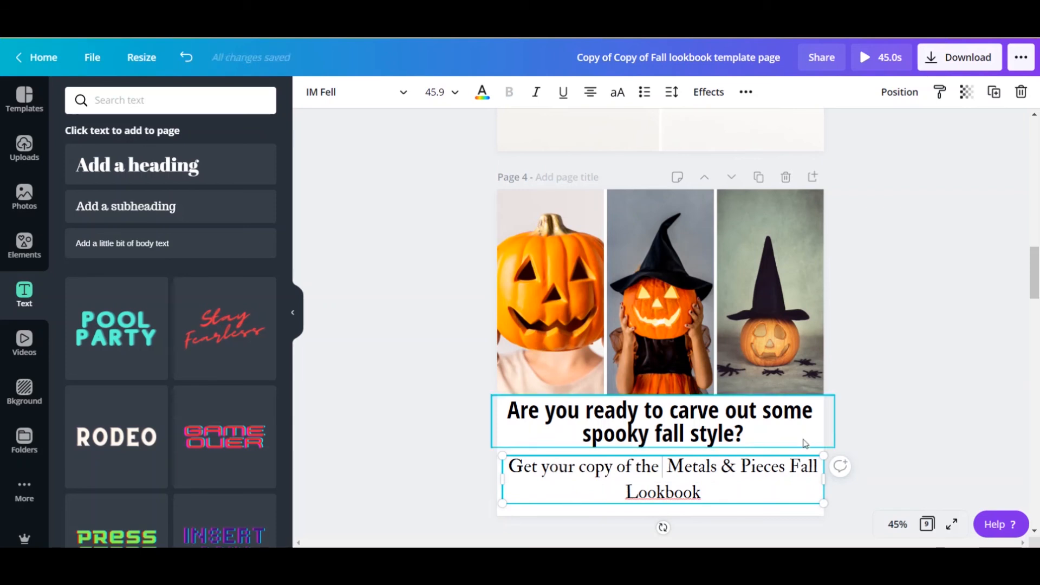
key("Return")
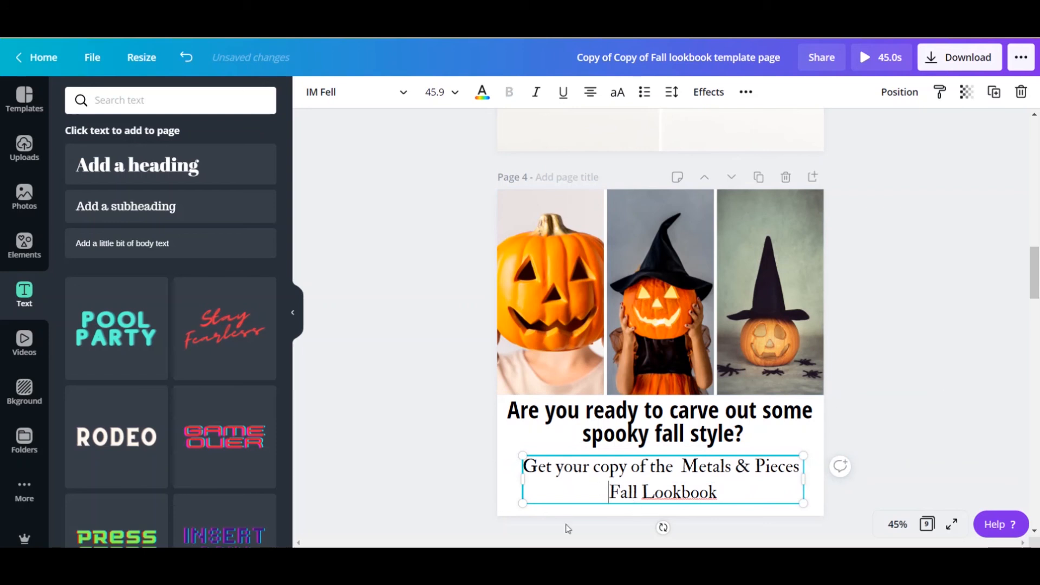
key("ctrl+shift+l")
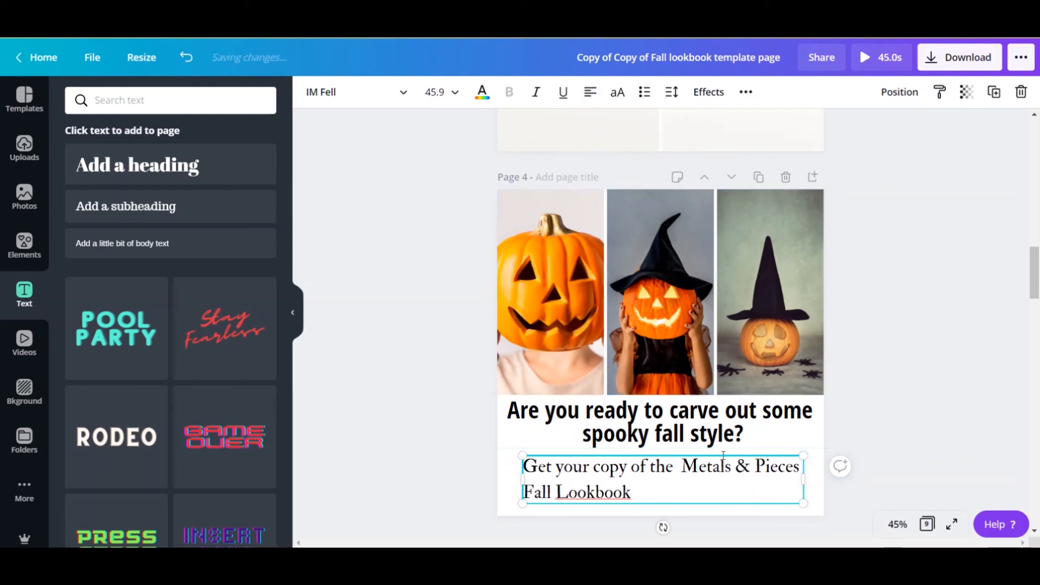
Nudge the two-line lookbook text slightly down and to the left beneath the question heading
left_click(919, 383)
left_click_drag(641, 476, 636, 473)
left_click(917, 354)
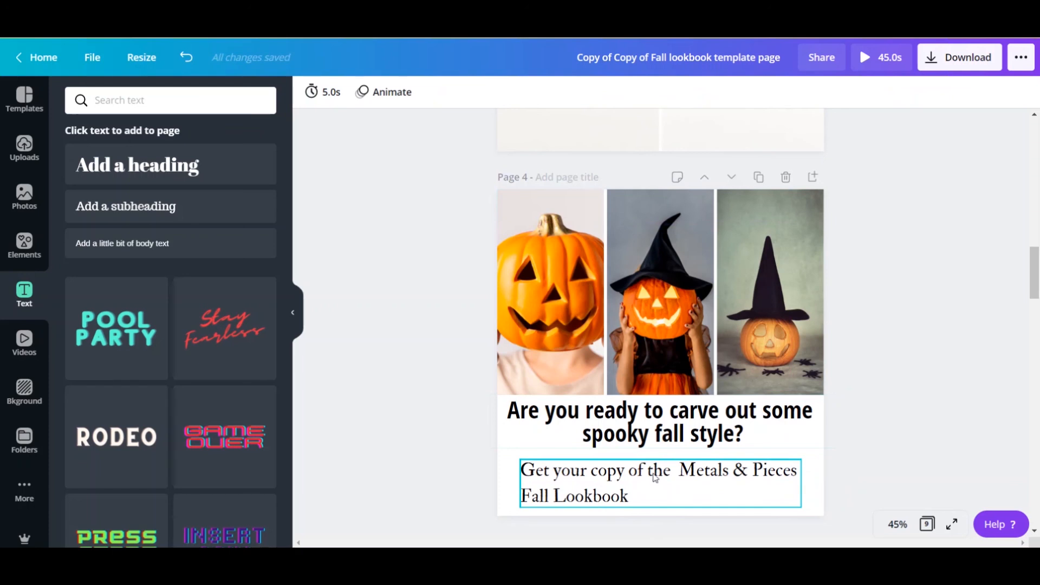
Duplicate the lookbook line and replace the copy's text with "TODAY"
left_click(594, 474)
left_click(994, 92)
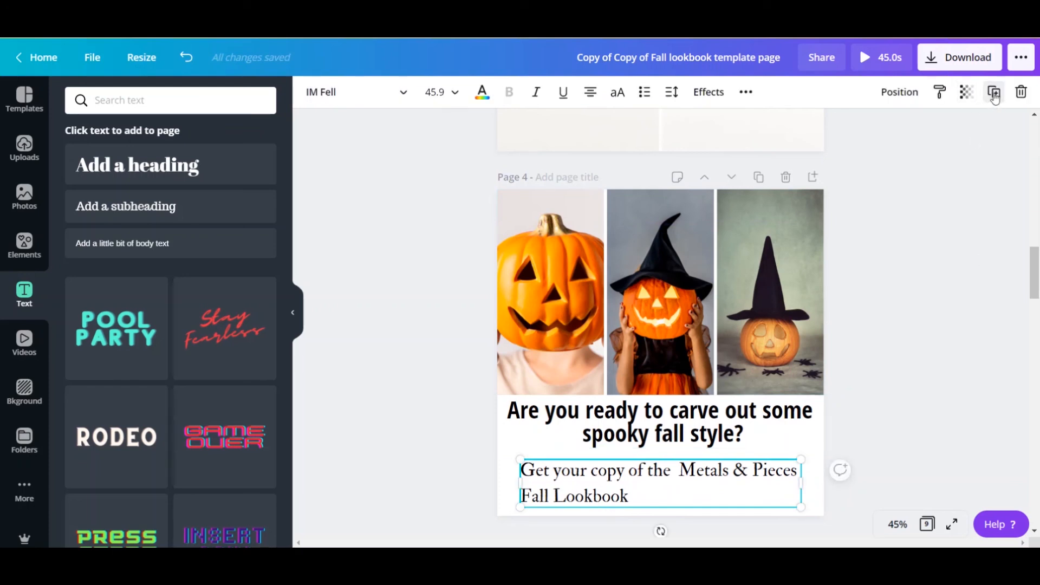
triple_click(637, 486)
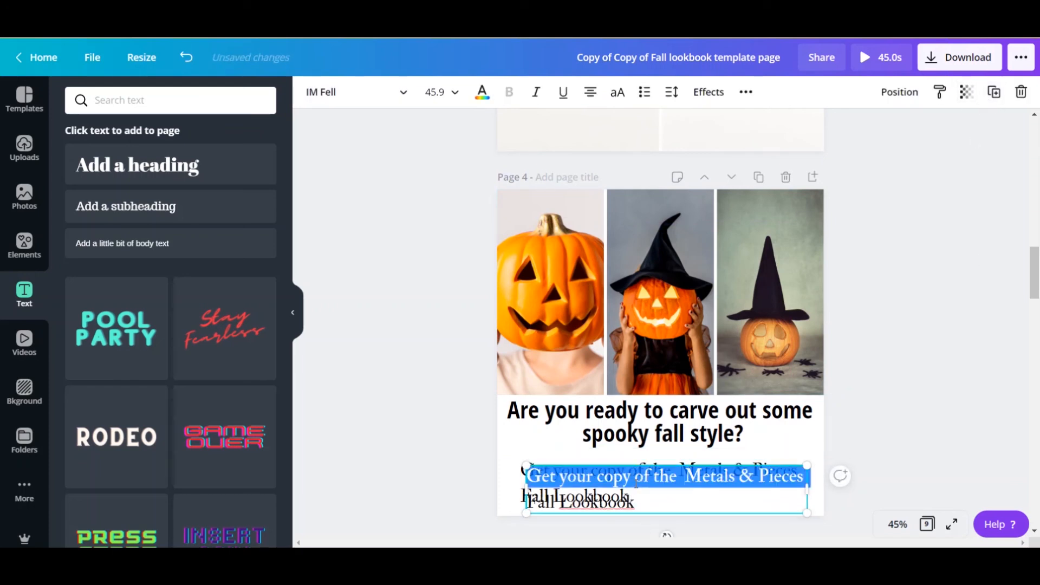
key("Delete")
key("Delete")
key("Delete")
key("Delete")
key("Delete")
key("Delete")
key("Delete")
key("Delete")
key("Delete")
key("Delete")
key("Delete")
key("Delete")
key("Delete")
key("Delete")
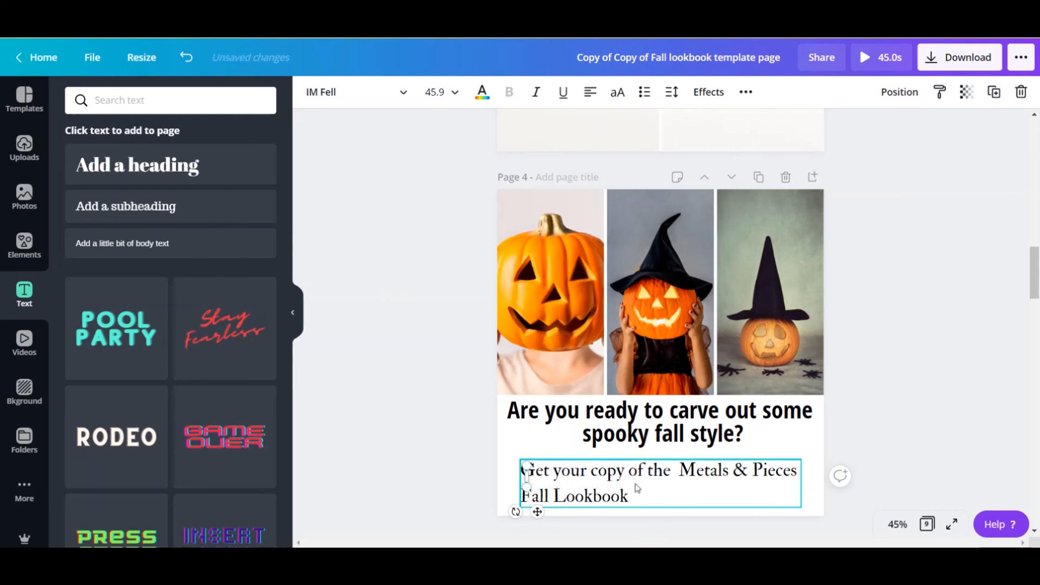
type("TOAY")
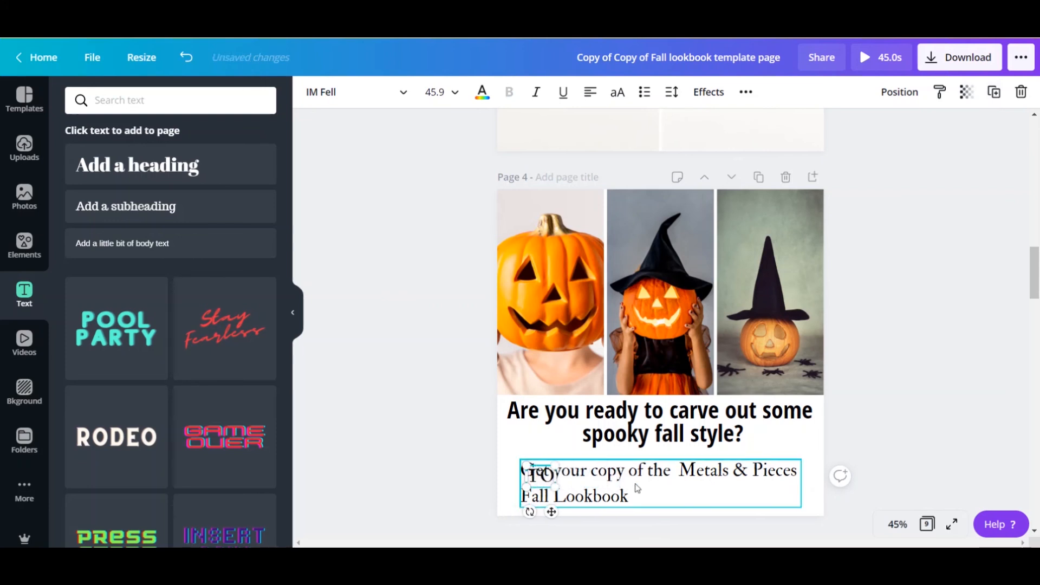
key("BackSpace")
type("DA")
key("BackSpace")
key("BackSpace")
key("BackSpace")
type("DAY")
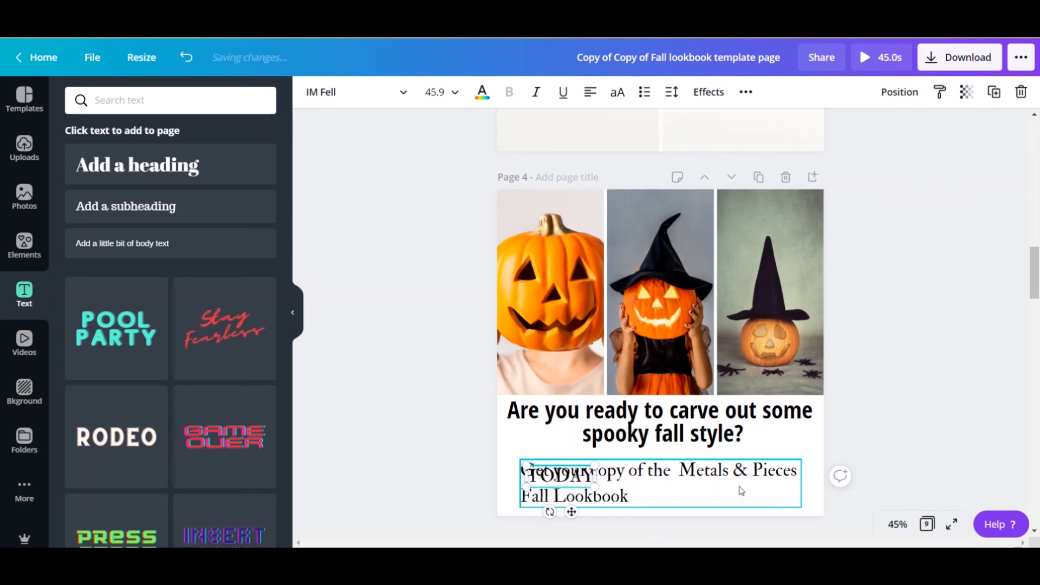
Enlarge TODAY and place it to the right of "Fall Lookbook", nudging the lookbook line slightly up and left
left_click(1011, 330)
left_click_drag(565, 487, 786, 519)
left_click_drag(610, 477, 606, 476)
left_click_drag(706, 508, 703, 502)
Shorten the pumpkin photo grid from its upper edge and move the question heading into the space above it
left_click(699, 314)
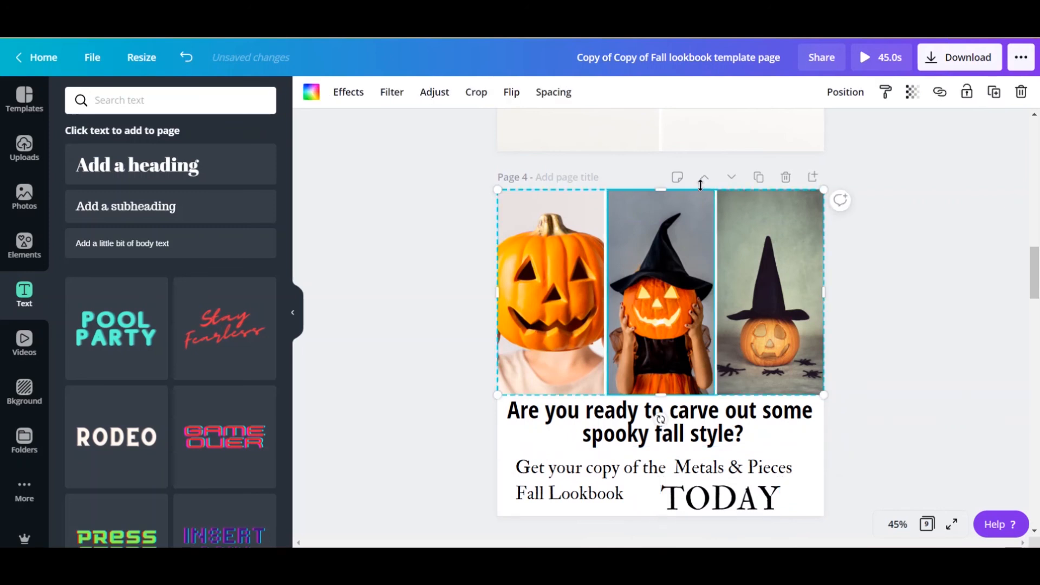
left_click_drag(665, 190, 647, 276)
left_click_drag(657, 421, 638, 235)
Raise the lookbook line to just below the photos and set TODAY beside "Fall Lookbook", enlarged to size 110
left_click_drag(620, 491, 611, 443)
left_click(704, 497)
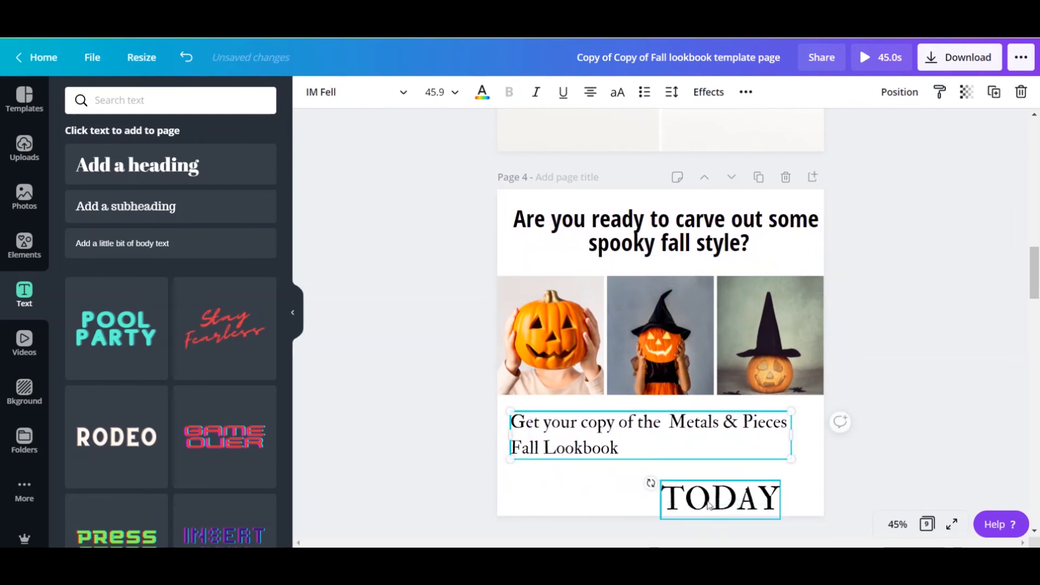
left_click_drag(704, 497, 695, 463)
left_click_drag(771, 483, 738, 467)
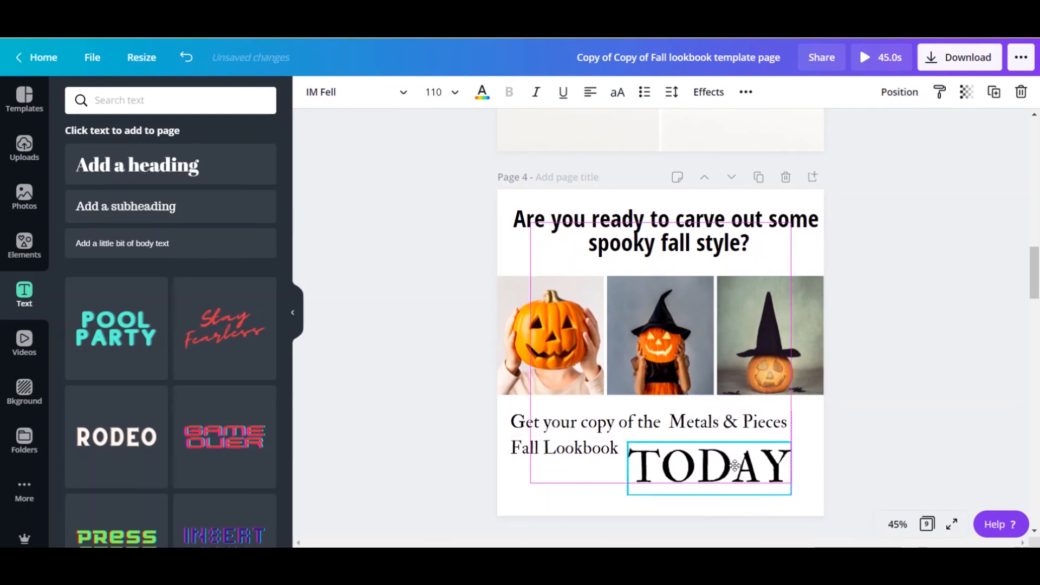
Extend the photo grid slightly both downward and upward to a height of about 481
left_click(699, 347)
left_click(698, 347)
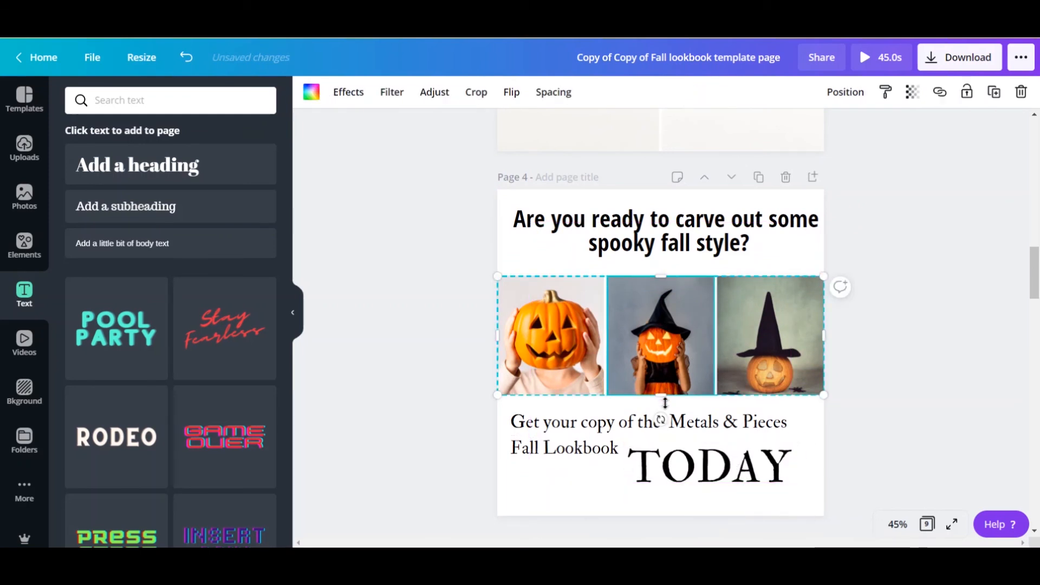
left_click_drag(665, 403, 664, 410)
left_click_drag(665, 275, 662, 267)
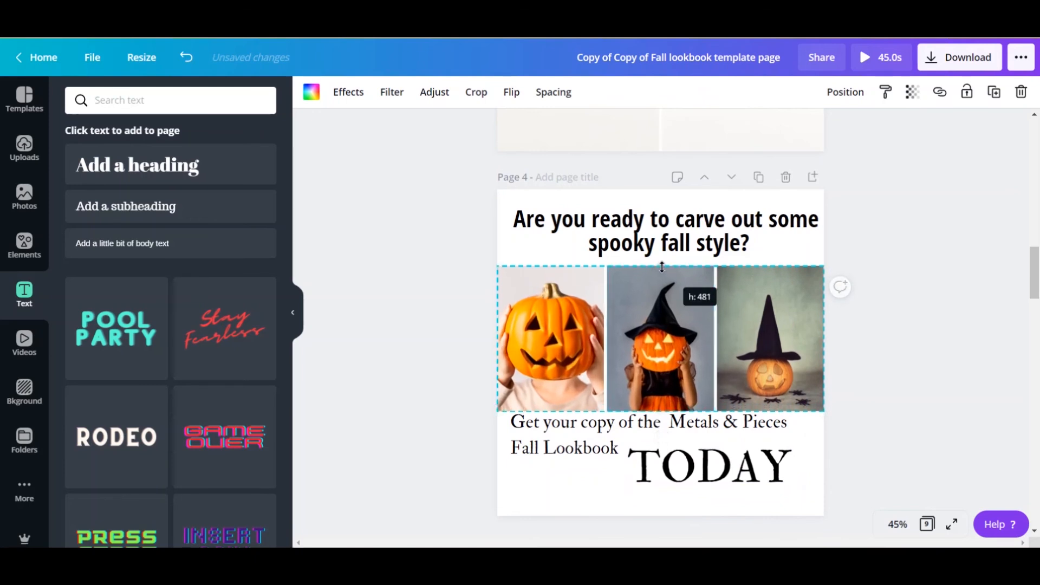
left_click(872, 316)
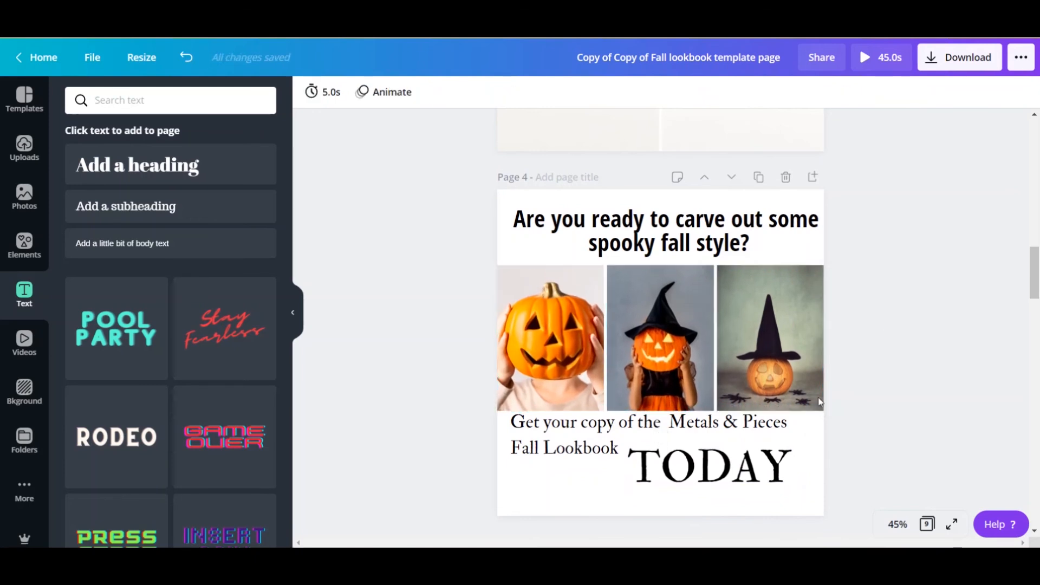
Lower the lookbook line to leave a gap below the photos, with "Fall Lookbook" level with TODAY
left_click(649, 443)
left_click_drag(579, 434, 580, 448)
left_click(888, 410)
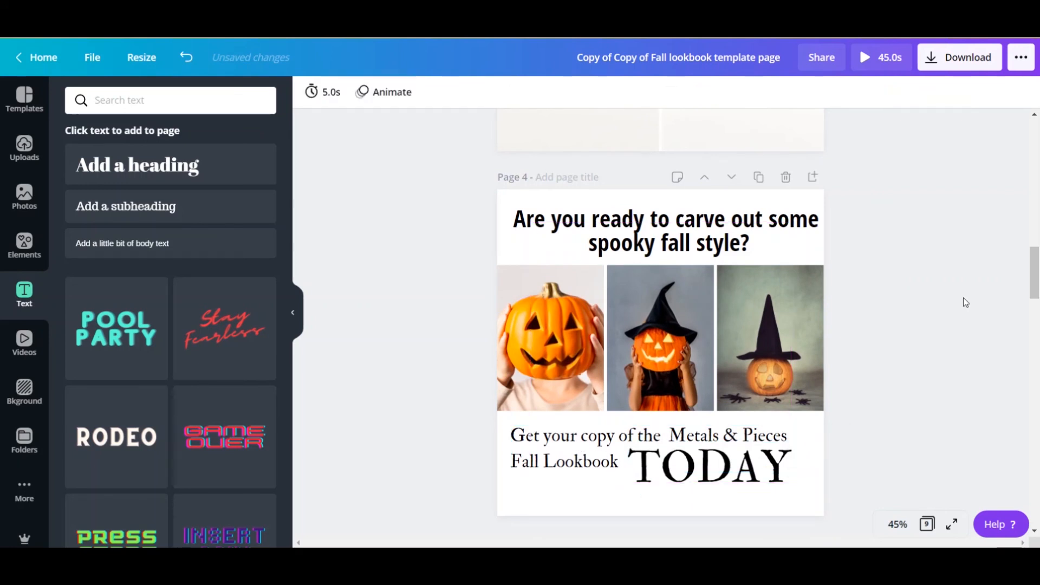
Try the Glitch, Neon, Shadow and Lift effects on the TODAY text and settle on Hollow with thickness 50
left_click(753, 461)
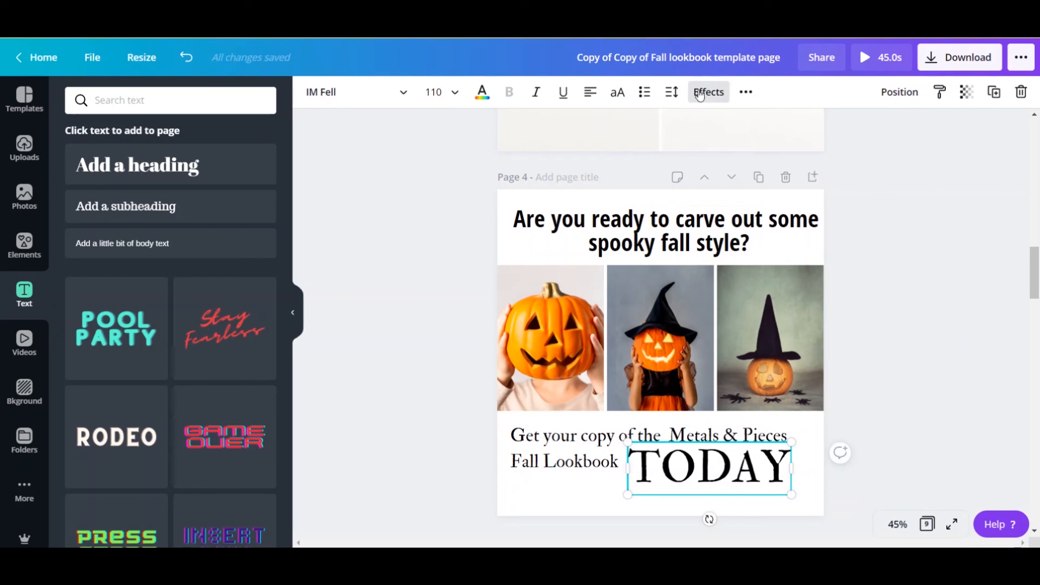
left_click(718, 97)
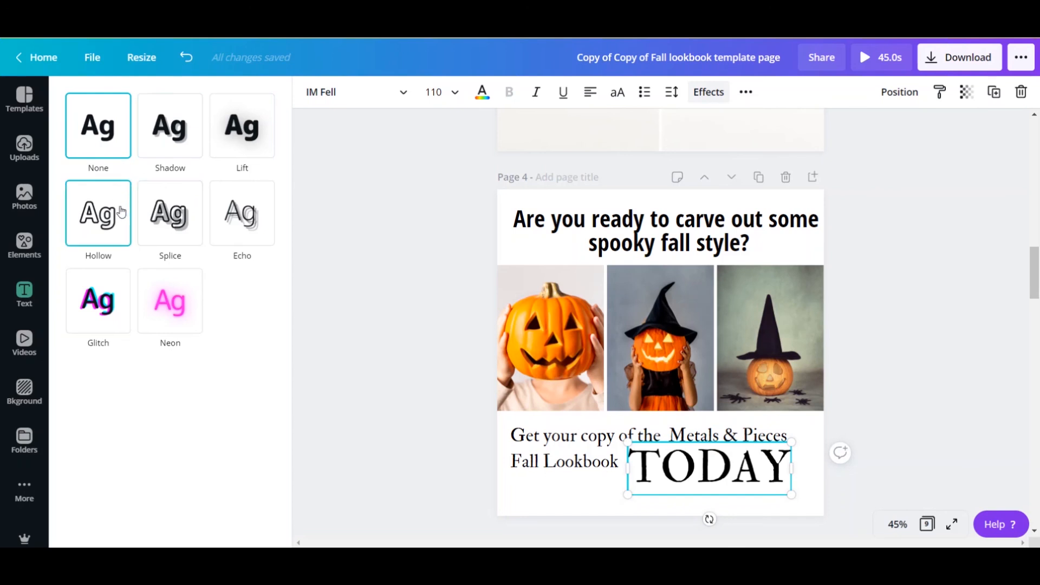
left_click(103, 216)
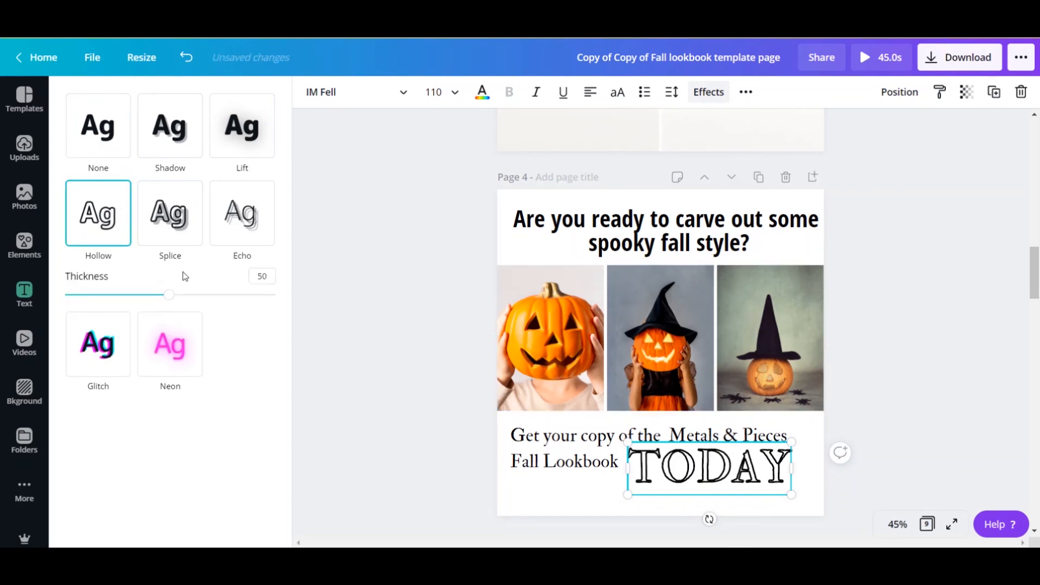
left_click_drag(170, 295, 170, 320)
left_click(91, 362)
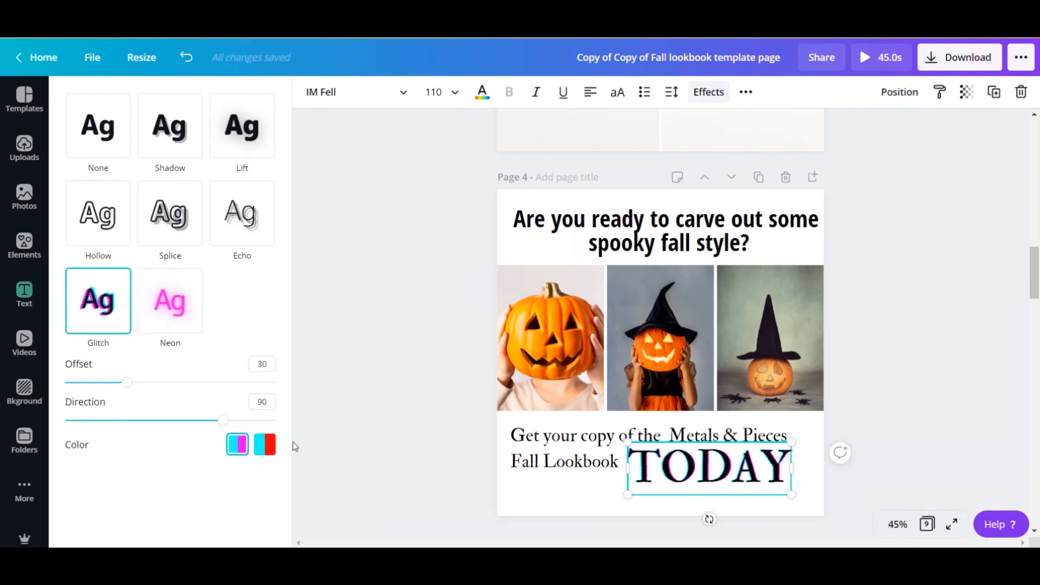
left_click(107, 239)
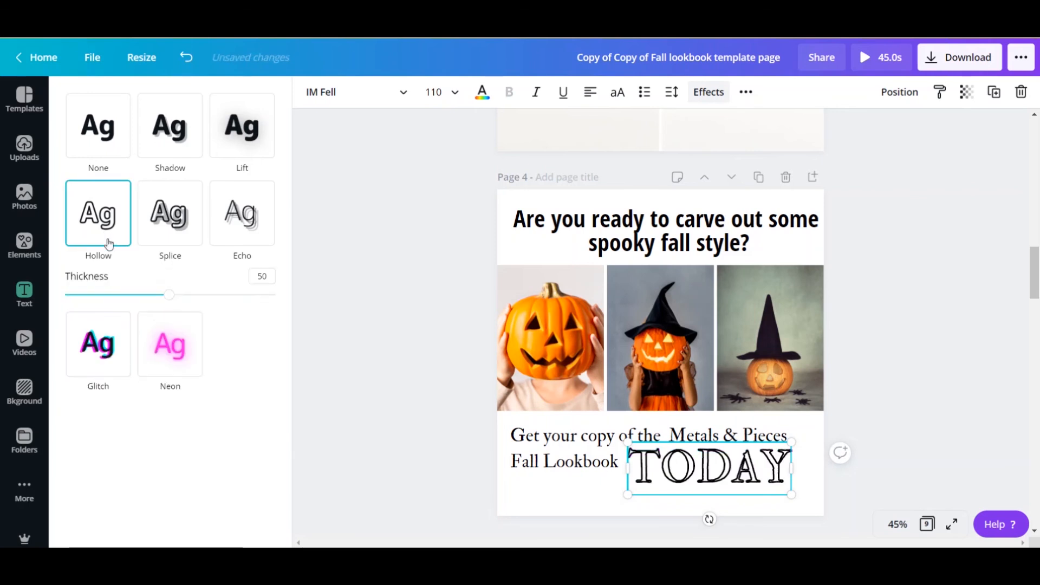
left_click(171, 345)
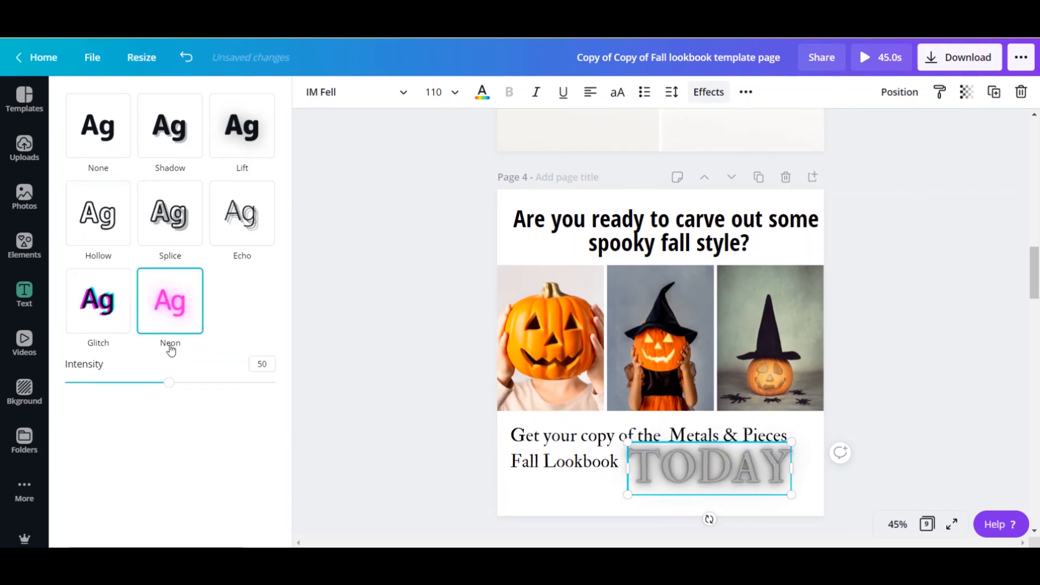
left_click(170, 152)
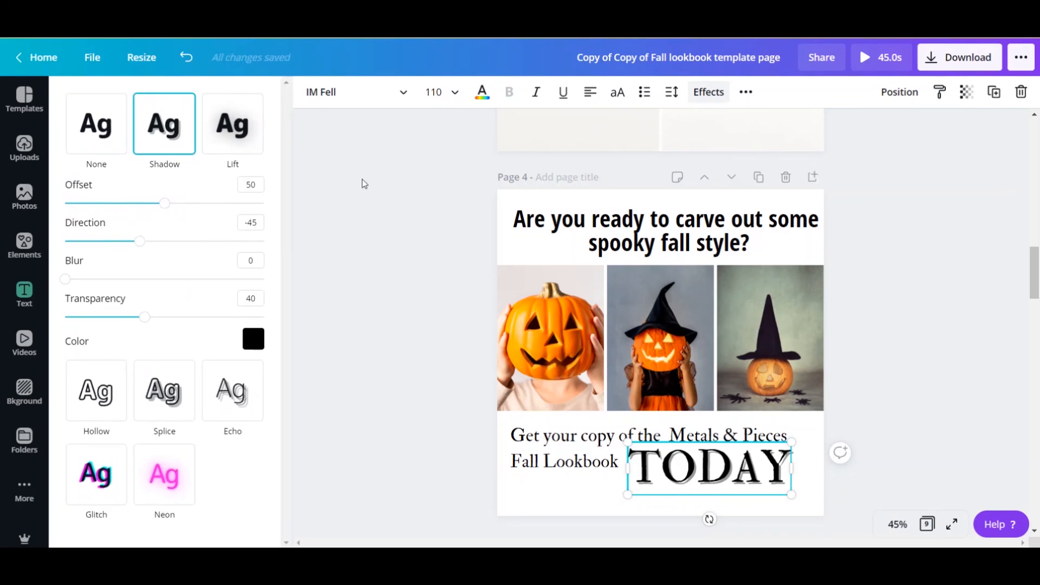
left_click(237, 135)
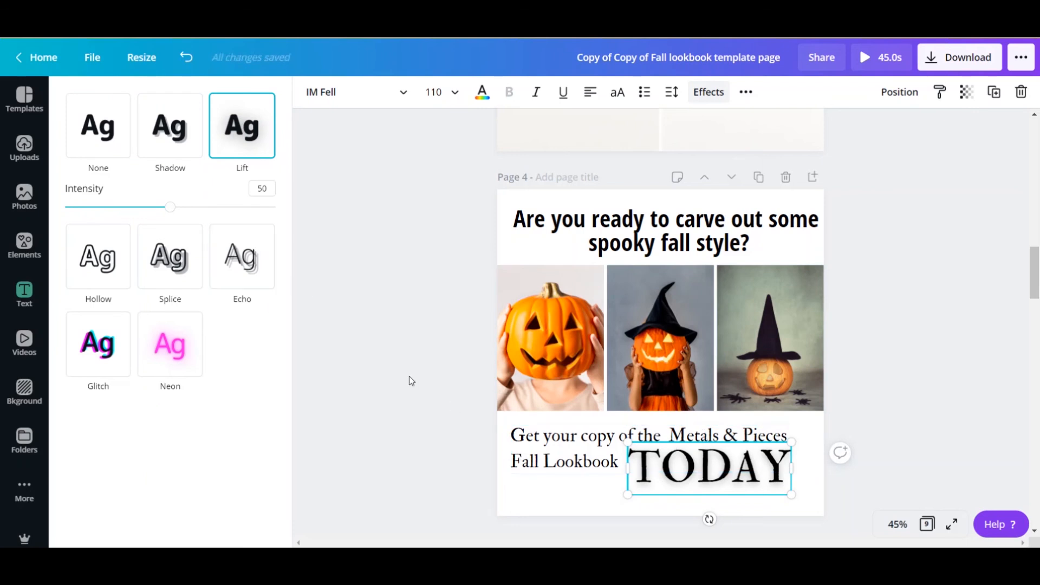
left_click(111, 264)
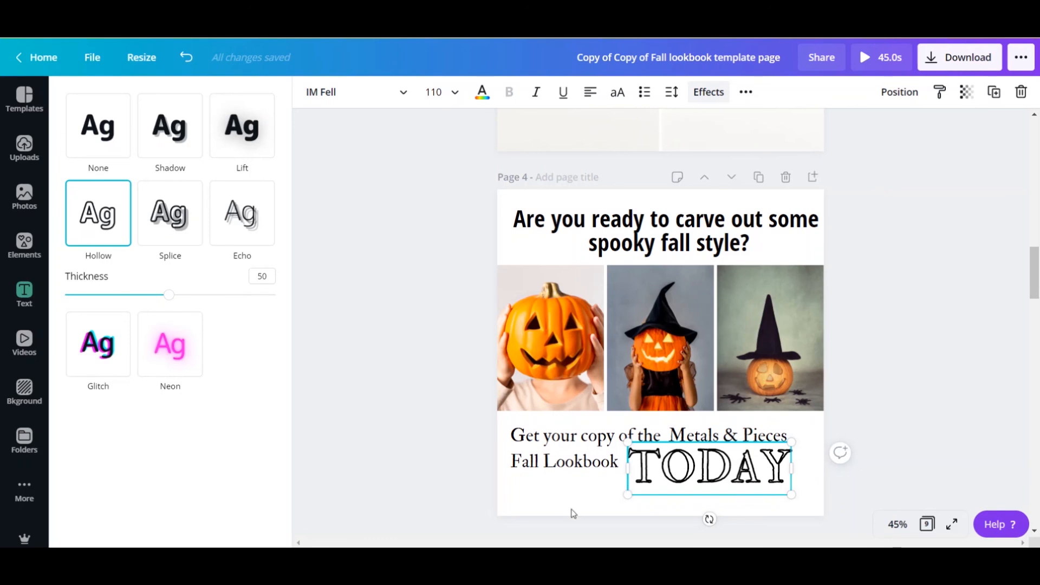
Try a recently used square in orange, flattened to a backing rectangle around TODAY, and remove it
left_click(24, 295)
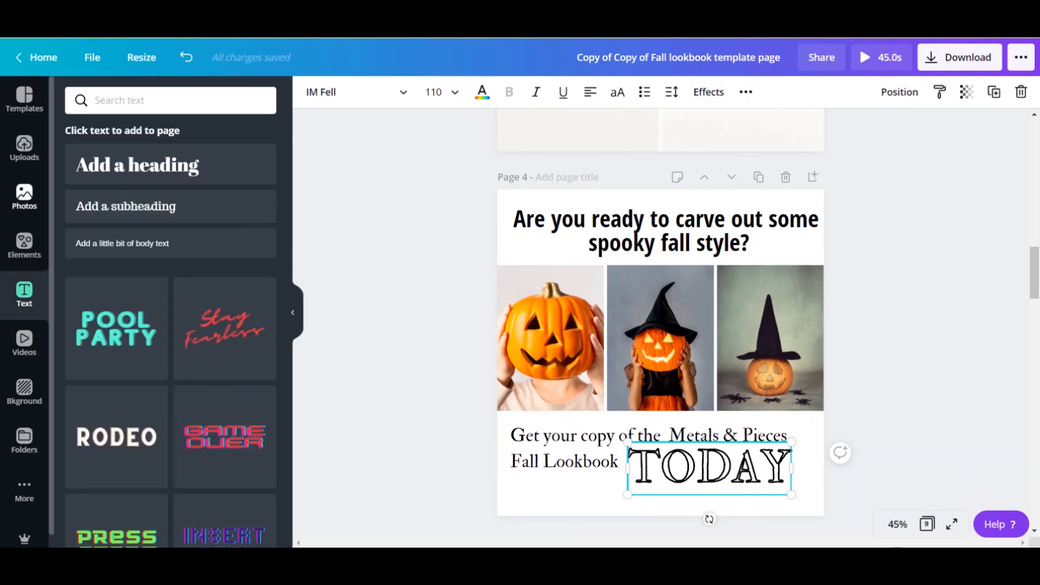
left_click(34, 243)
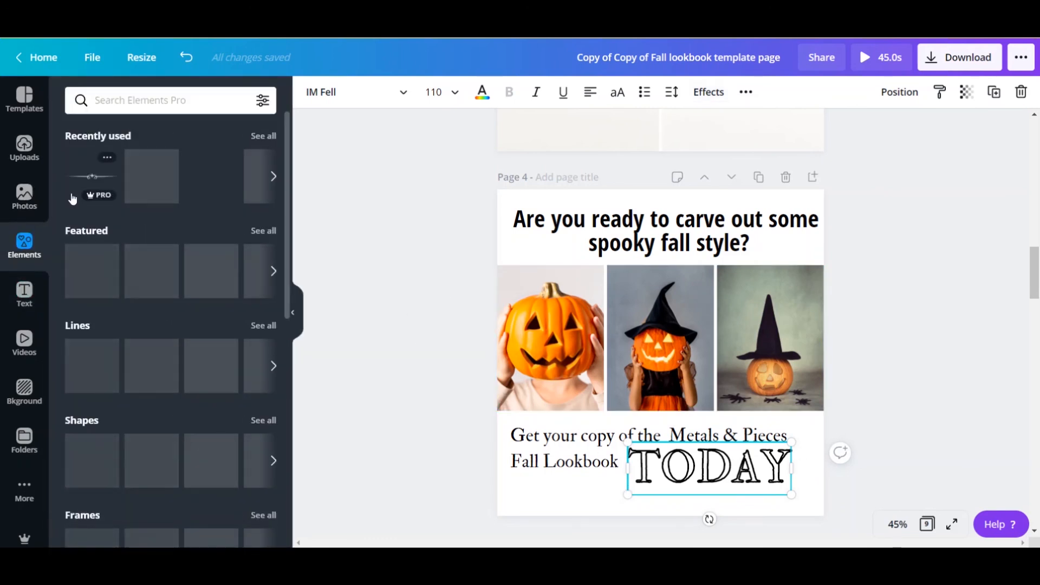
left_click(273, 176)
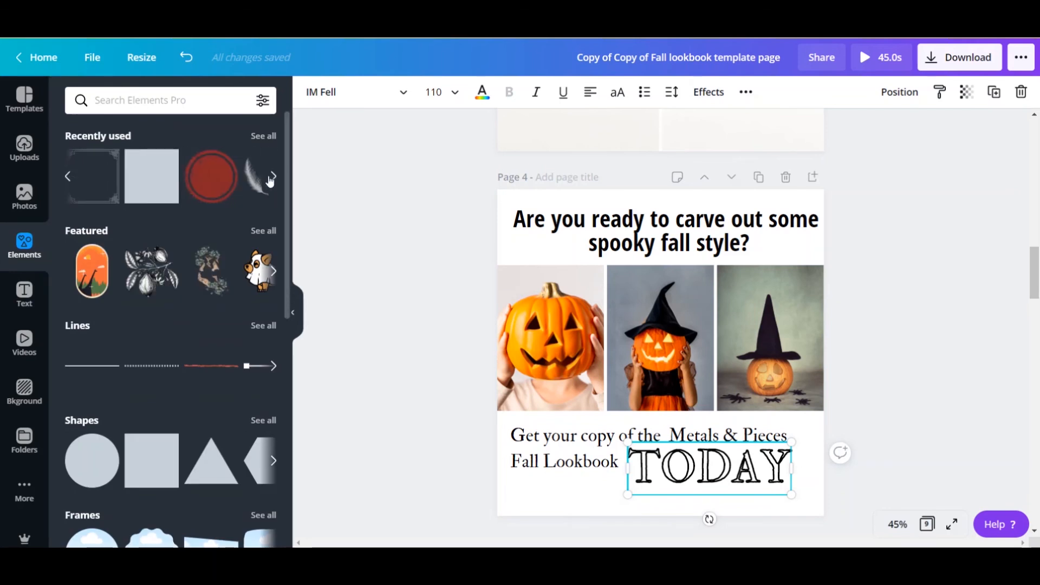
left_click(144, 177)
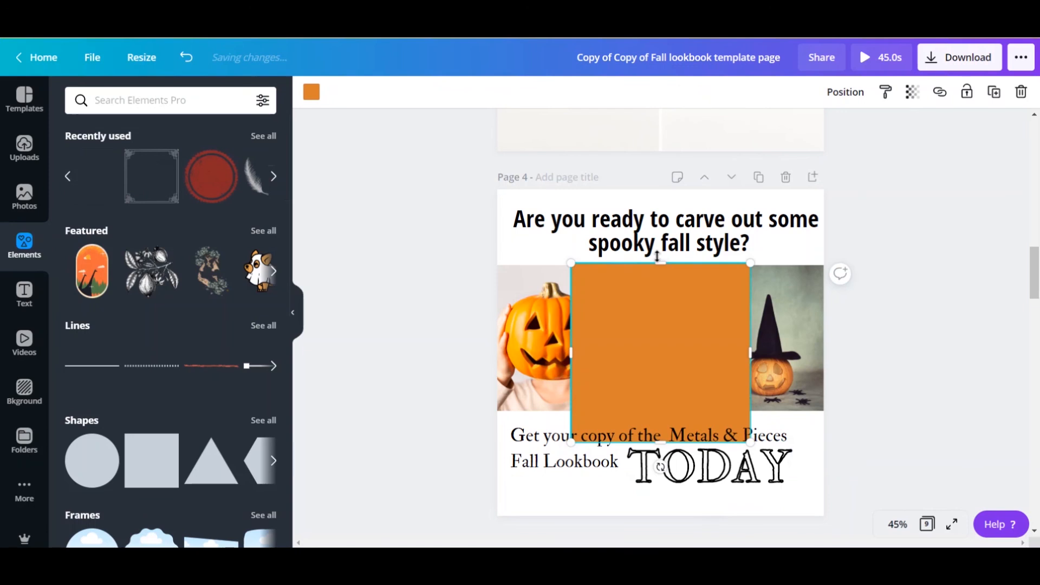
left_click_drag(659, 266, 653, 353)
left_click_drag(658, 376, 681, 461)
left_click_drag(713, 508, 713, 488)
left_click_drag(624, 464, 627, 467)
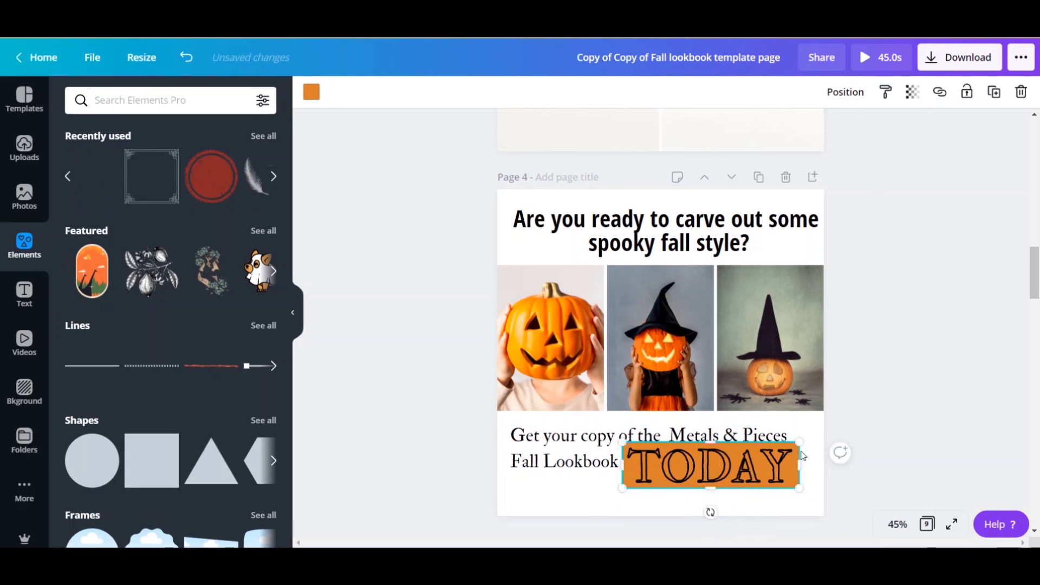
key("Delete")
Duplicate the hollow TODAY text, colour the copy orange without any effect and align it exactly with the black outline
left_click(723, 465)
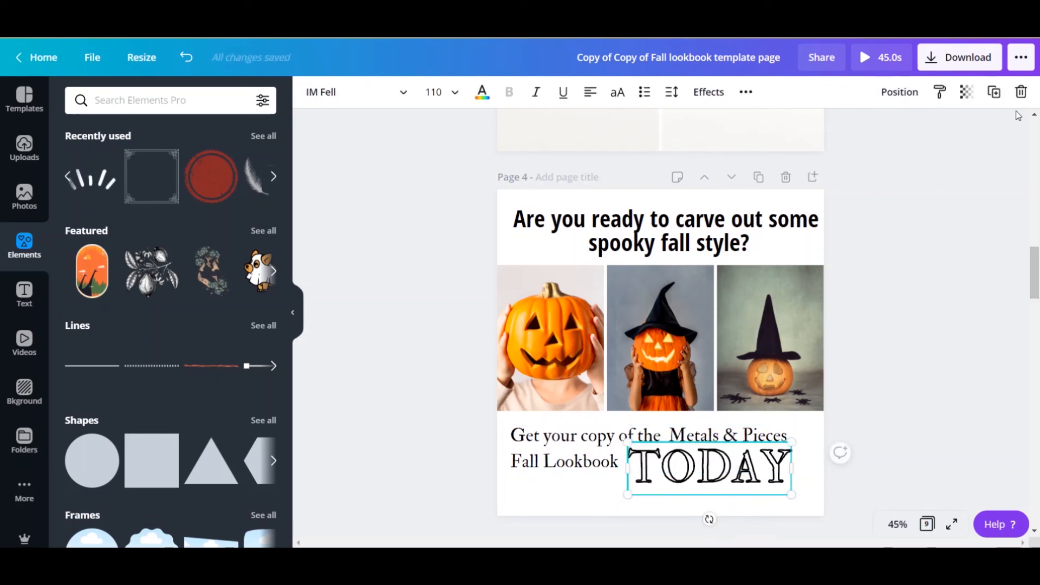
left_click(994, 91)
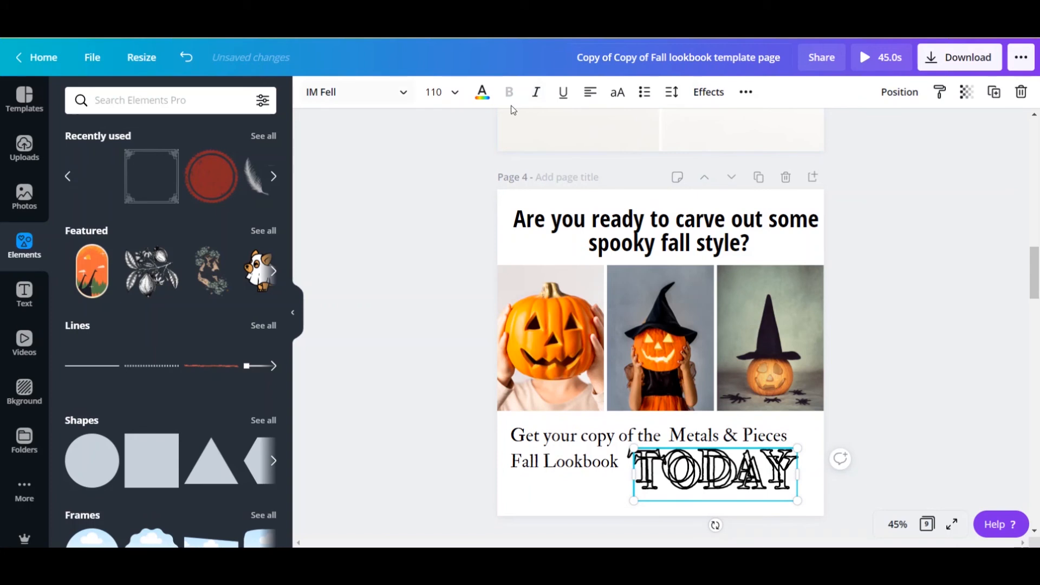
left_click(482, 92)
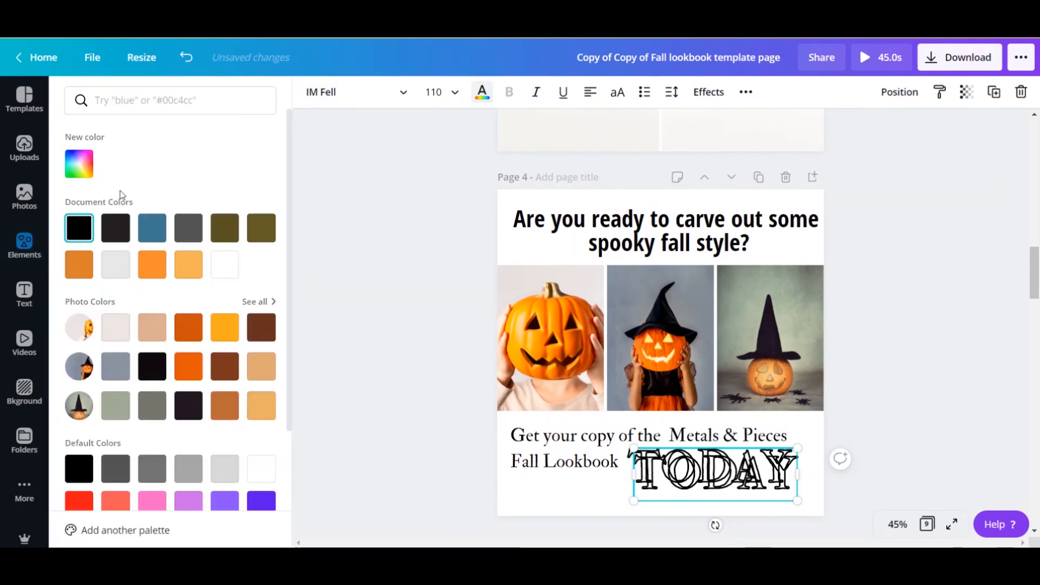
left_click(79, 265)
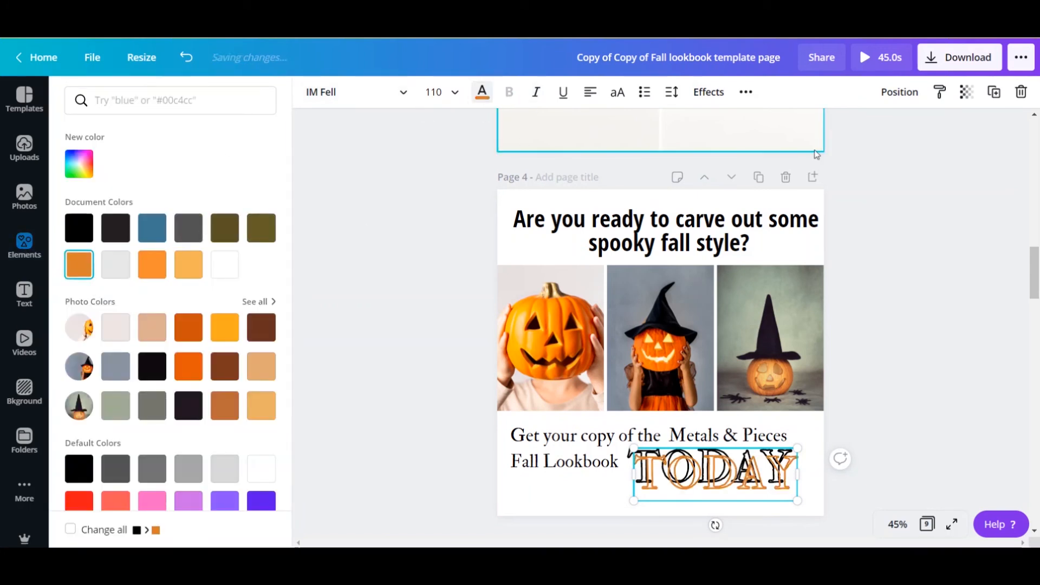
left_click(707, 92)
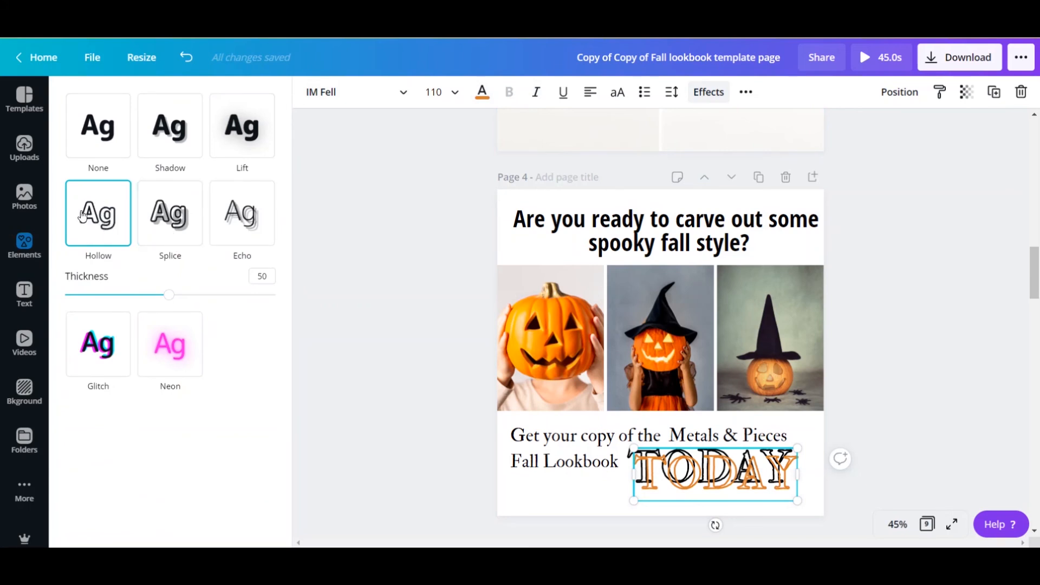
left_click(87, 155)
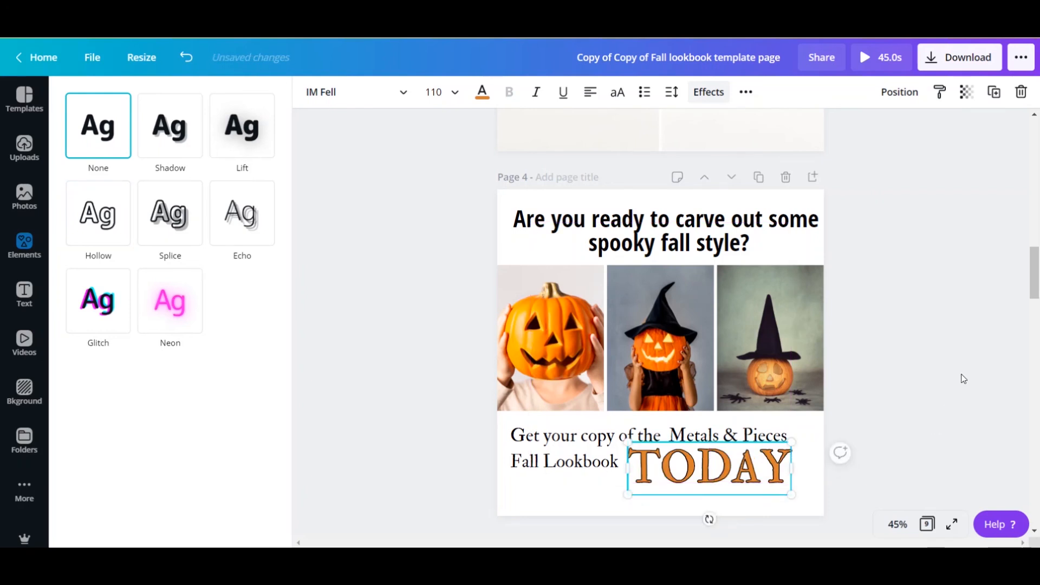
Send the orange TODAY copy backward so it sits behind the black outlined TODAY
key("Escape")
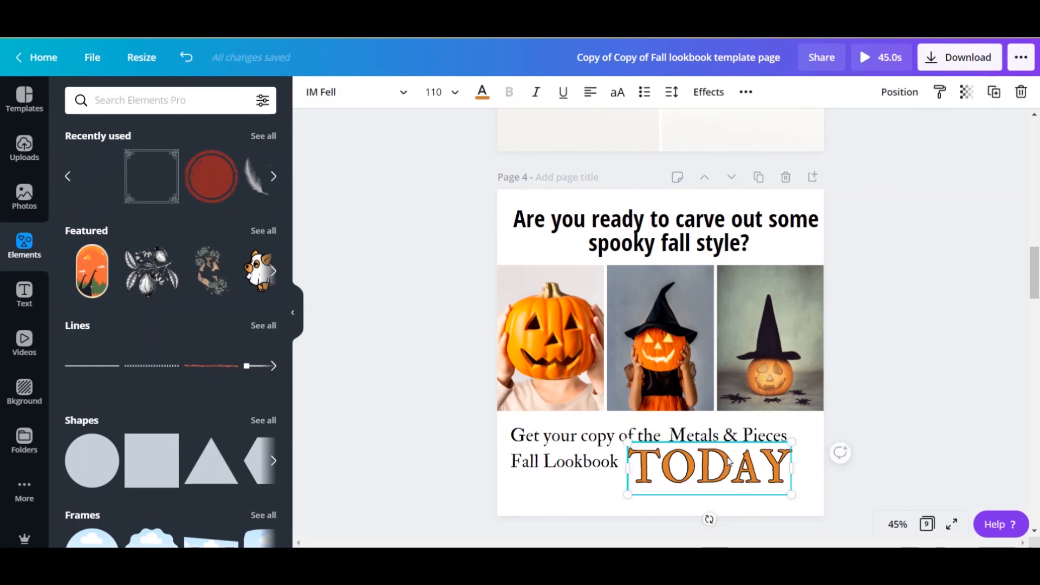
left_click(894, 93)
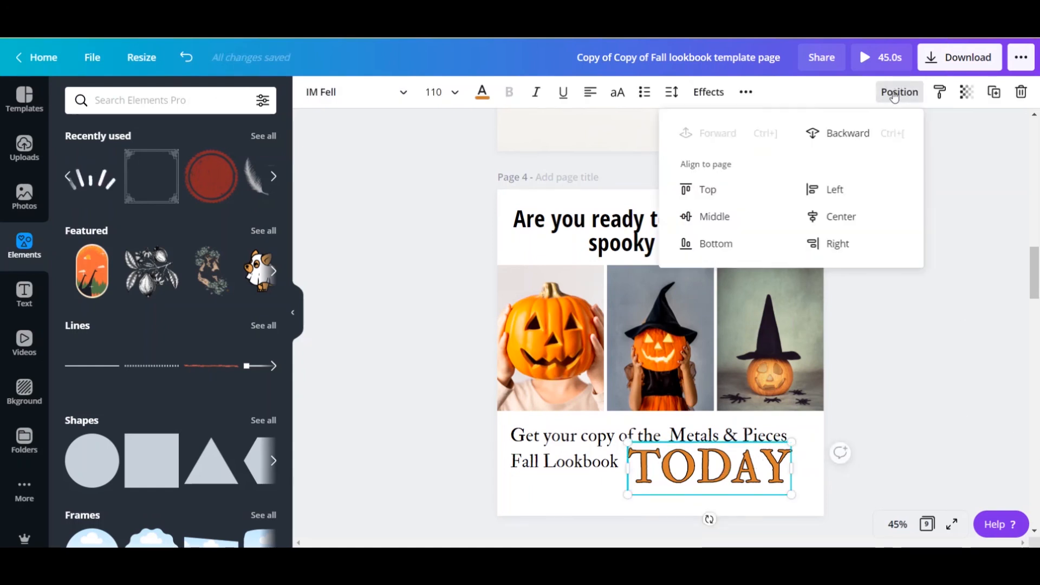
left_click(854, 132)
left_click(917, 382)
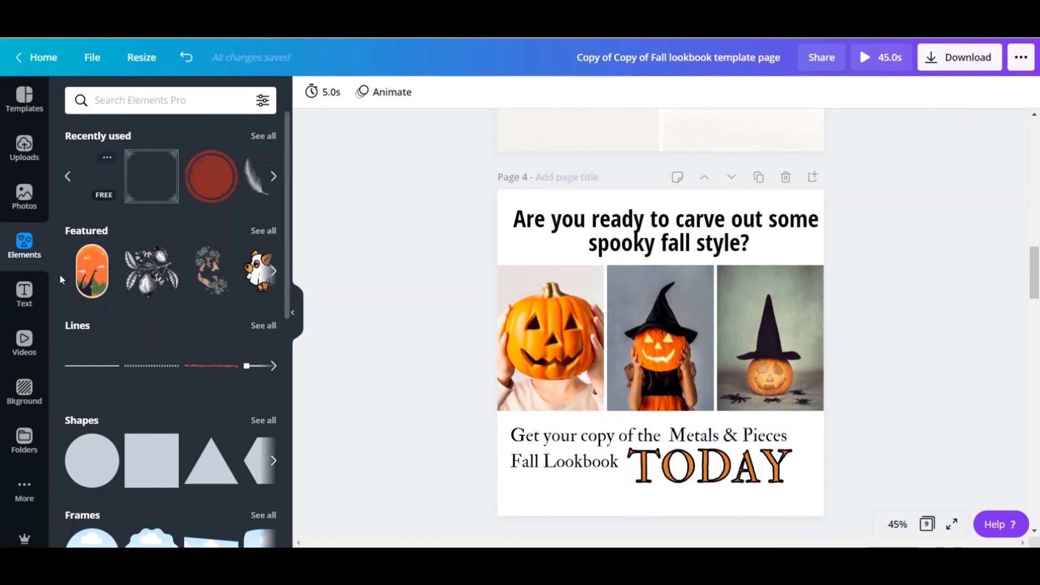
Try the crow-and-shield logo from the Logo folder, shrunk and placed in the page 4 lower-left corner, undoing its accidental photo replacement
left_click(25, 489)
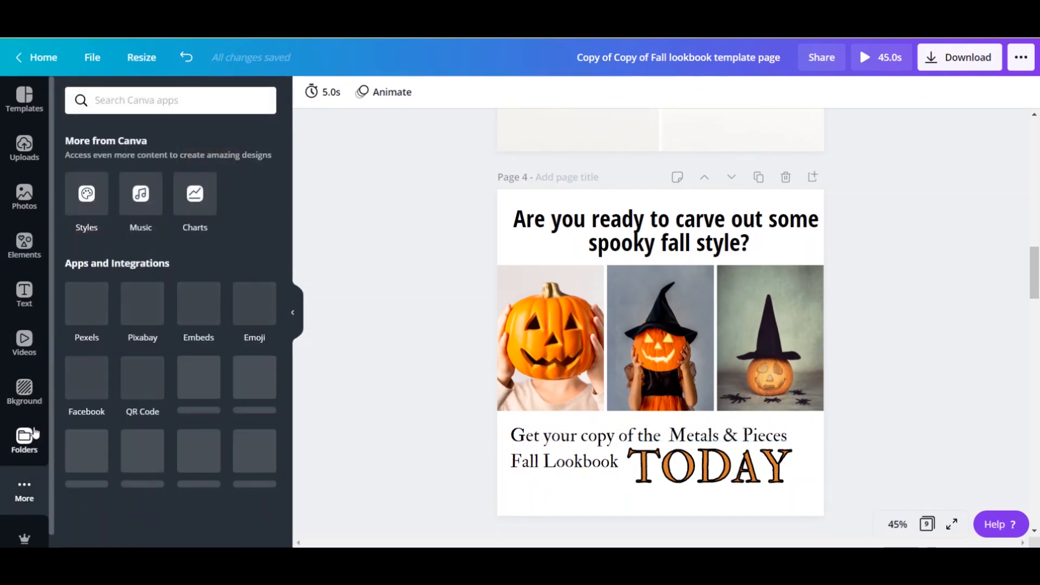
scroll(198, 331, "down", 10)
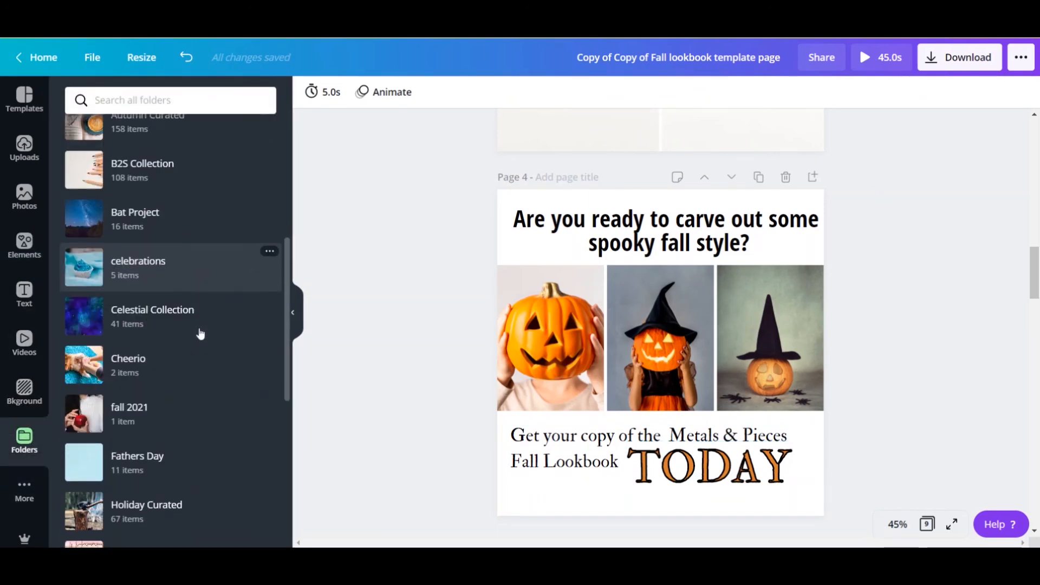
left_click(121, 383)
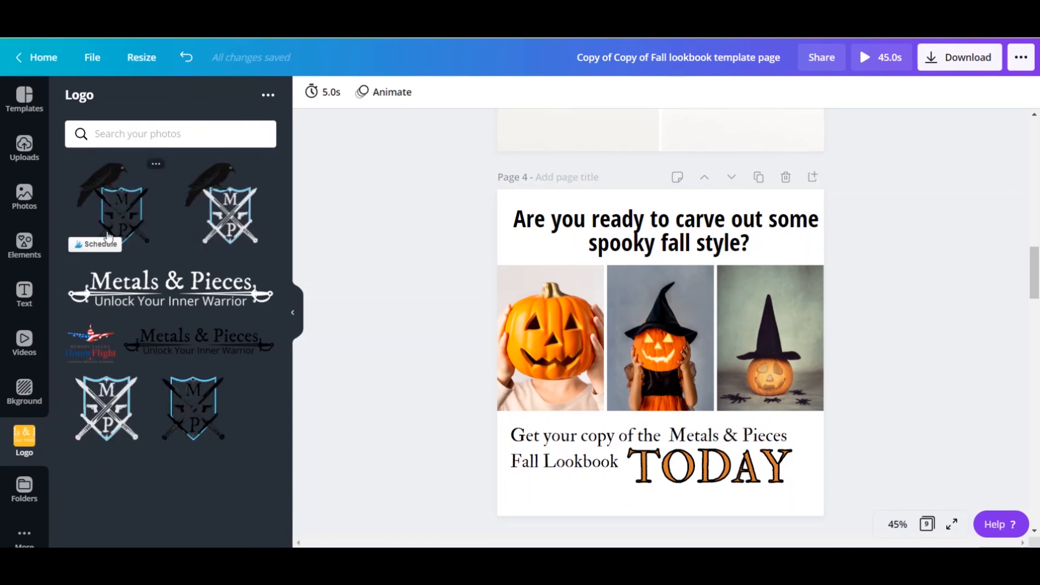
left_click(127, 219)
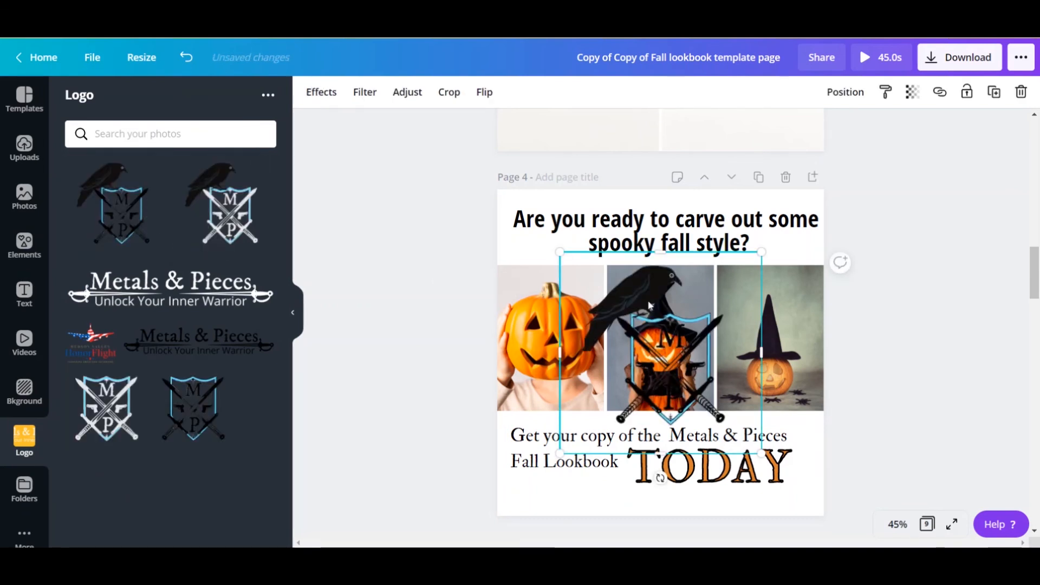
left_click_drag(575, 271, 529, 412)
left_click(818, 506)
left_click(786, 485)
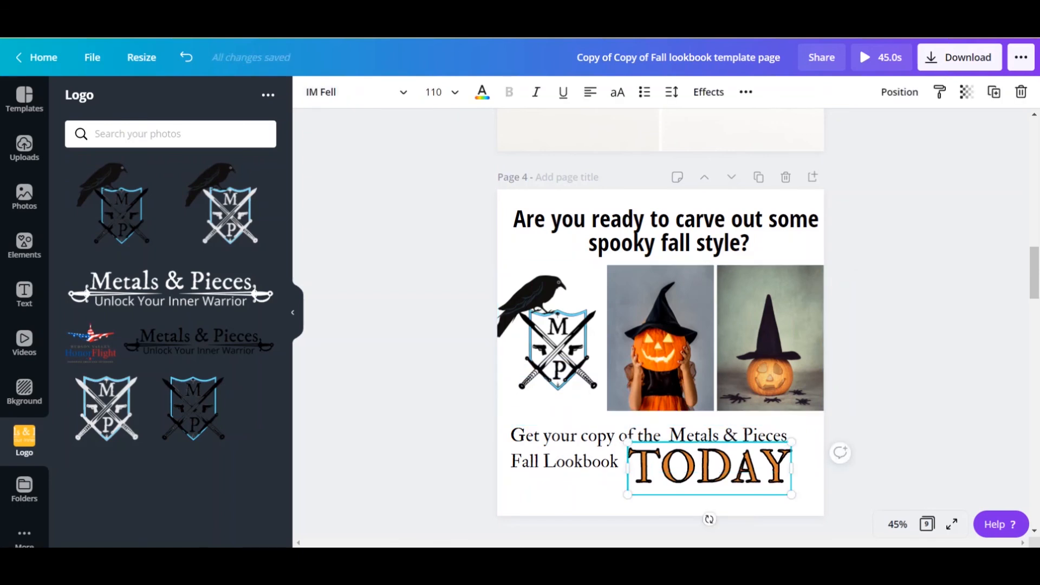
key("ctrl+z")
left_click_drag(725, 415, 534, 476)
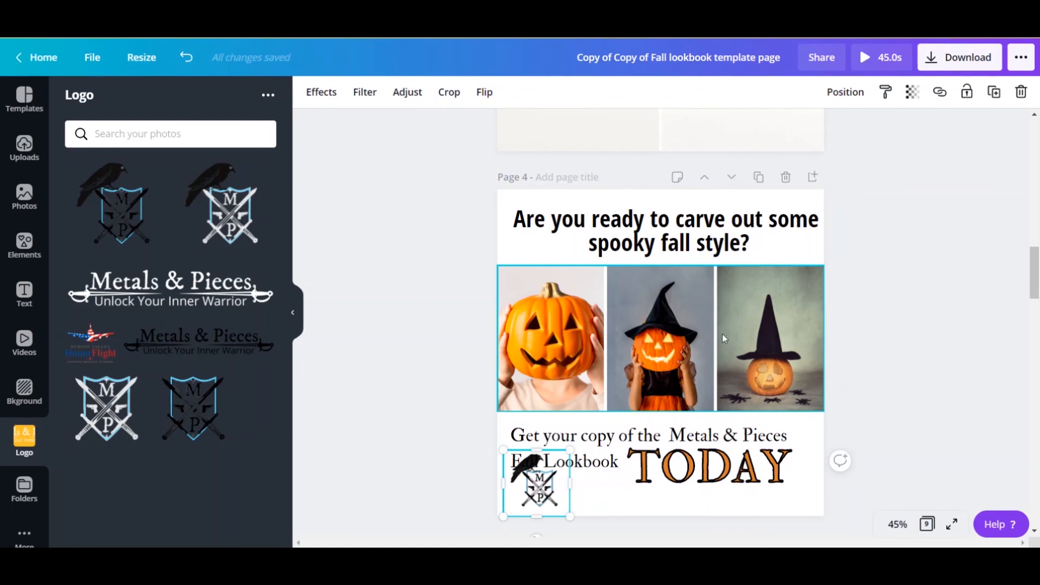
Try grouping the logo with the lookbook line and TODAY, and ungroup them
left_click(600, 445, "shift")
left_click(657, 472, "shift")
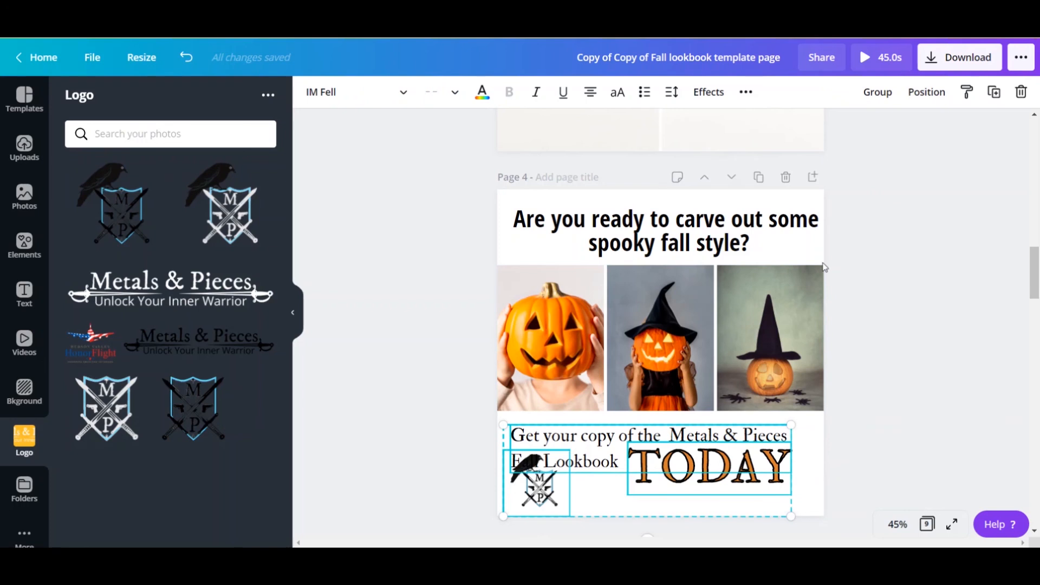
left_click(878, 92)
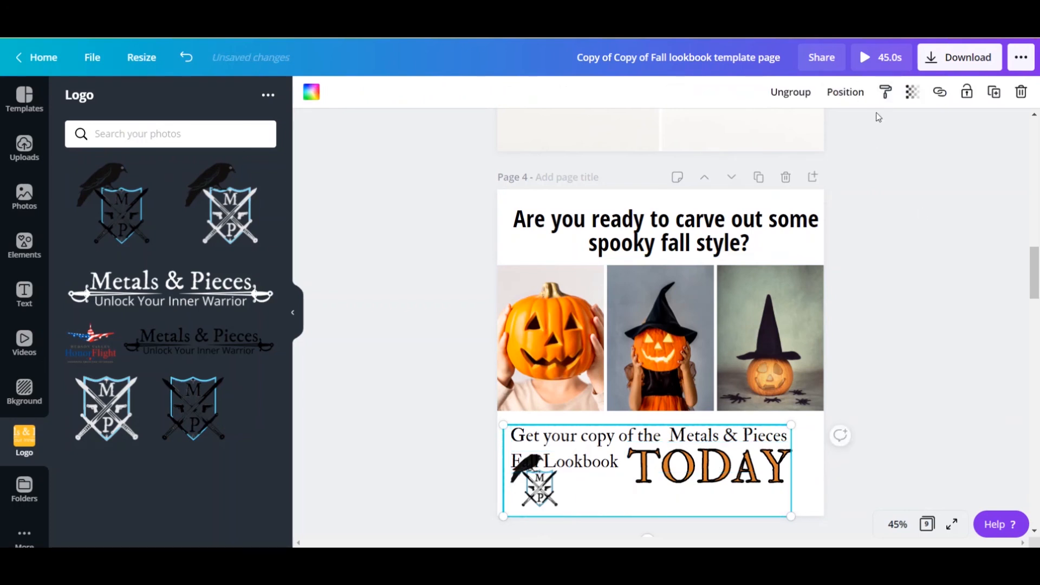
left_click(791, 92)
left_click(866, 216)
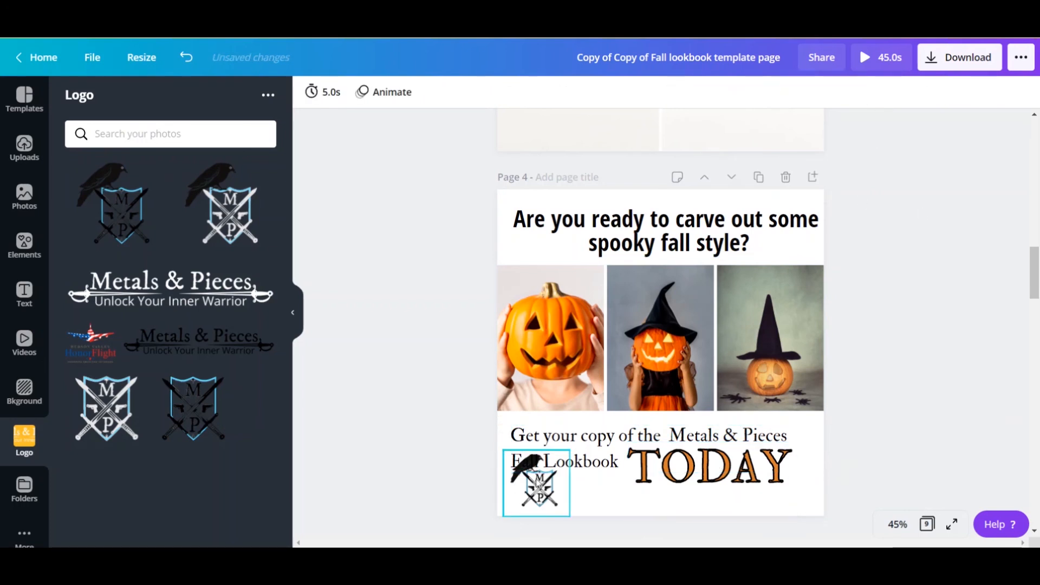
Group the lookbook line with the outlined TODAY and shift the group slightly down and to the right
left_click(726, 478)
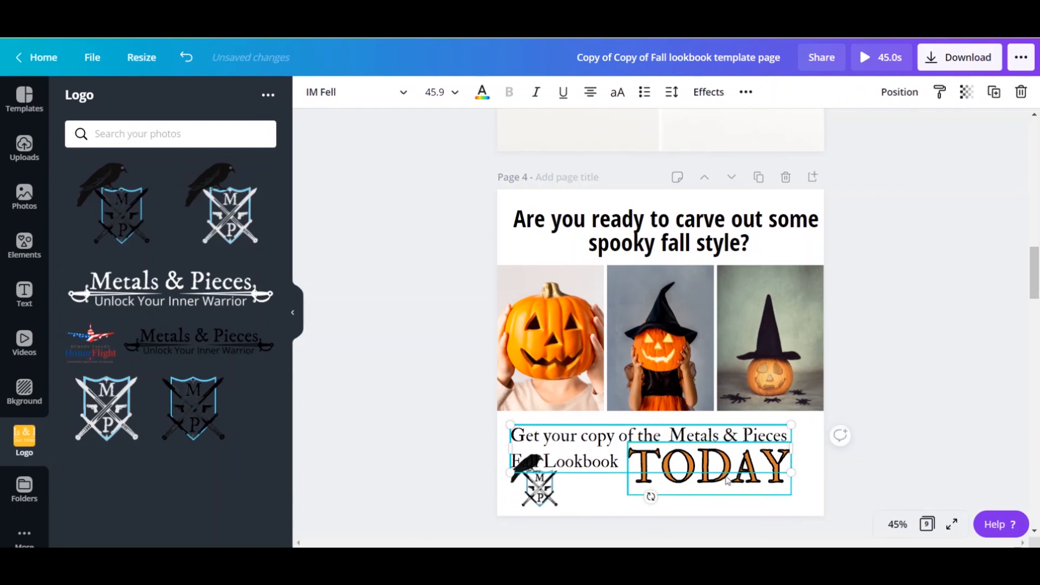
left_click(687, 465, "shift")
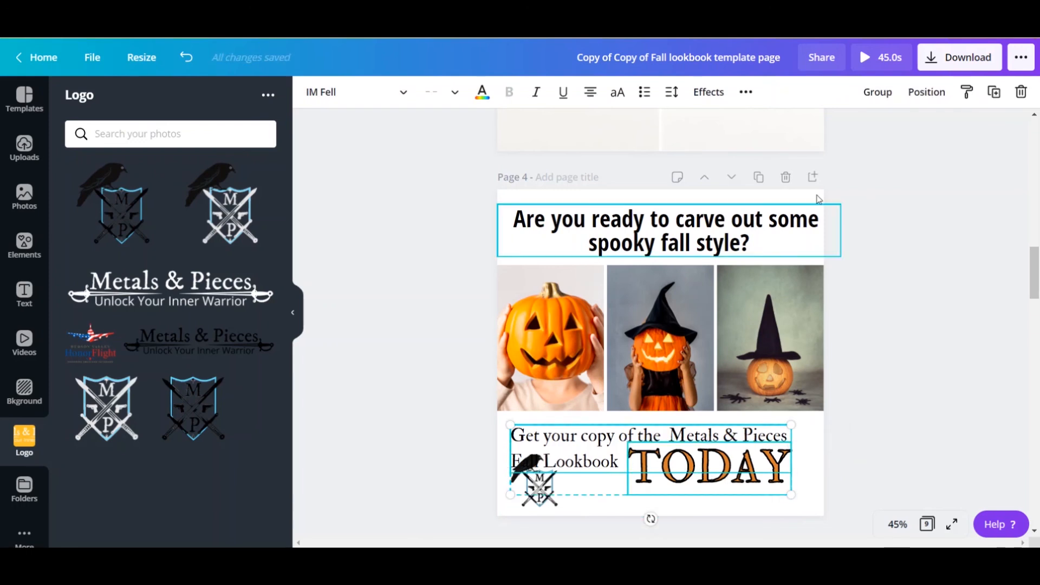
left_click(877, 93)
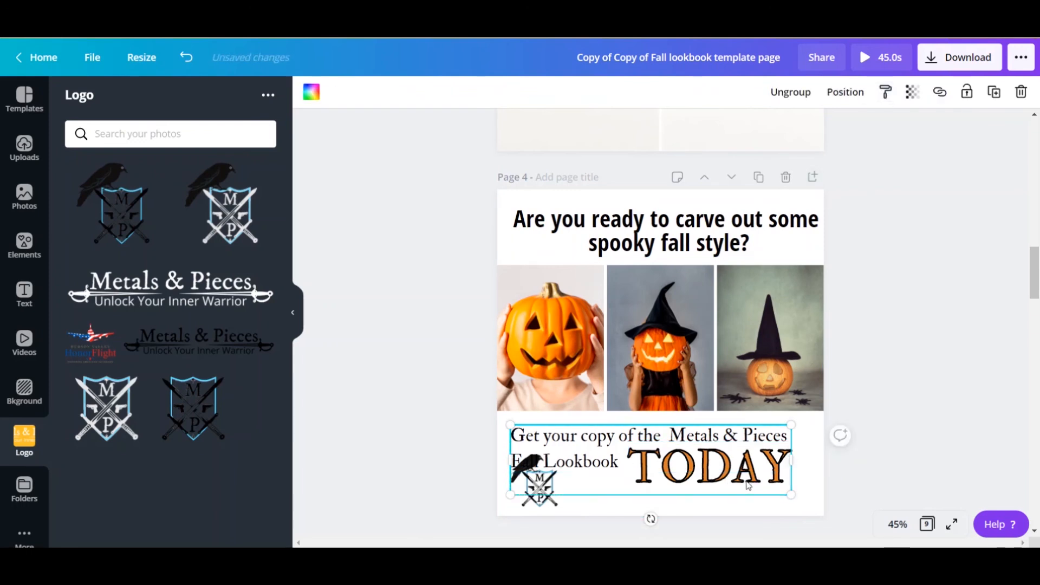
left_click_drag(676, 458, 681, 474)
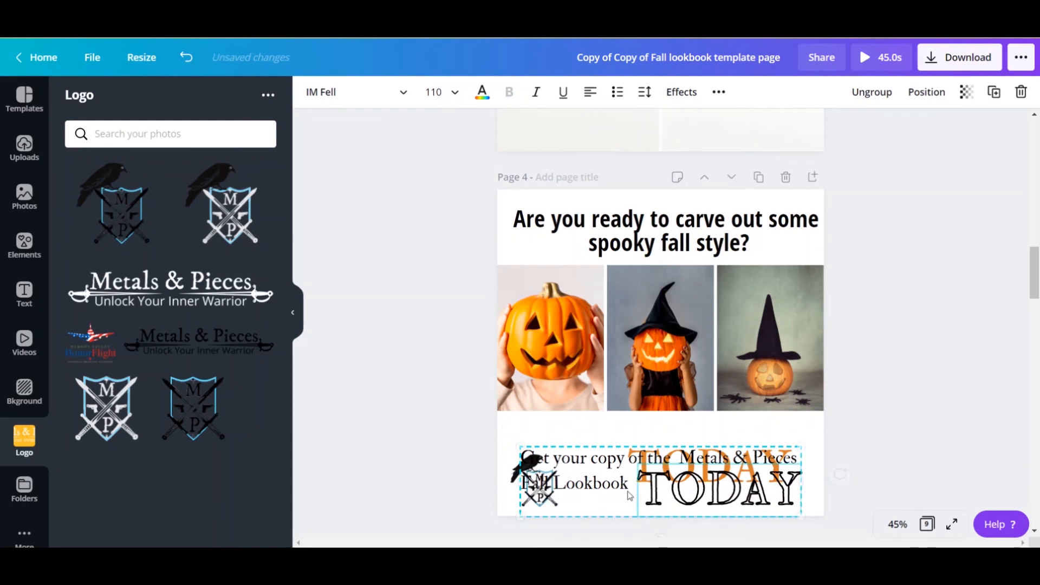
Try the logo at a smaller size above the start of the lookbook line, and delete it
left_click_drag(532, 497, 534, 489)
left_click(494, 450)
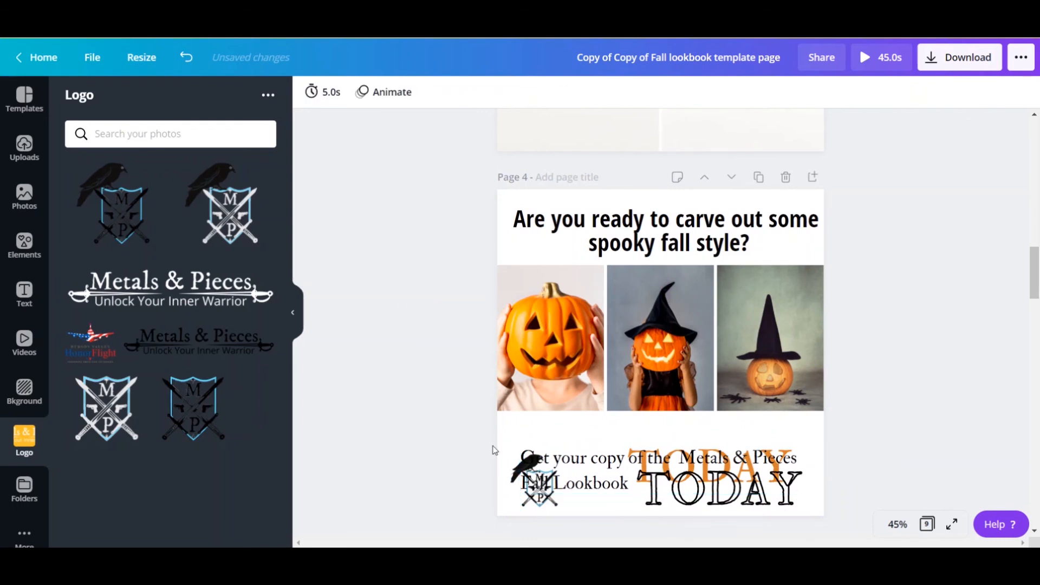
left_click(515, 459)
left_click(515, 460)
left_click_drag(511, 459, 513, 434)
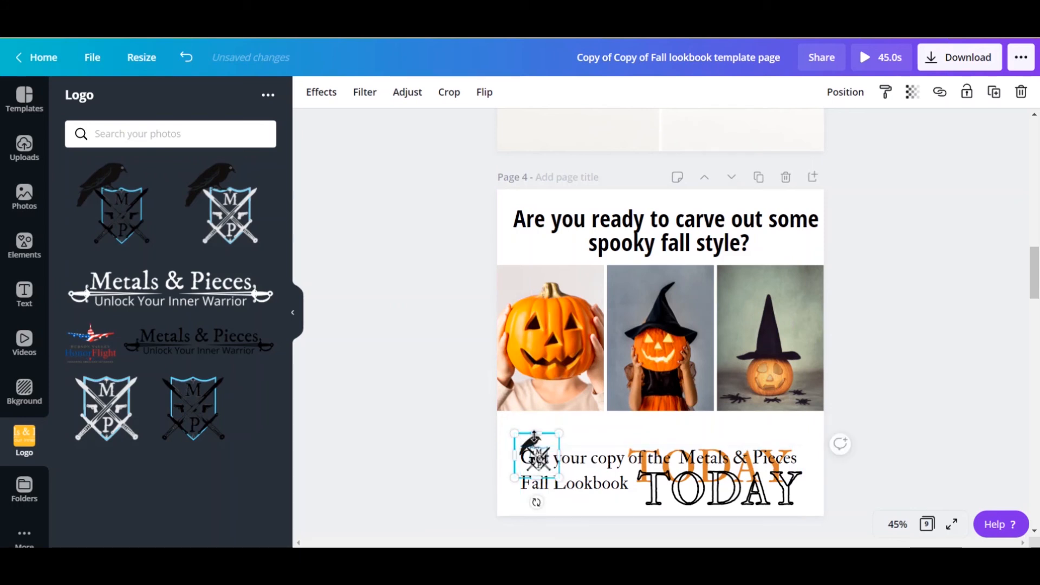
left_click(529, 438)
left_click(529, 438)
left_click_drag(530, 438, 511, 427)
key("Delete")
Raise the lookbook line and outlined TODAY group slightly within the white area and ungroup it
left_click_drag(609, 476, 603, 461)
left_click(948, 430)
left_click(715, 474)
left_click(872, 92)
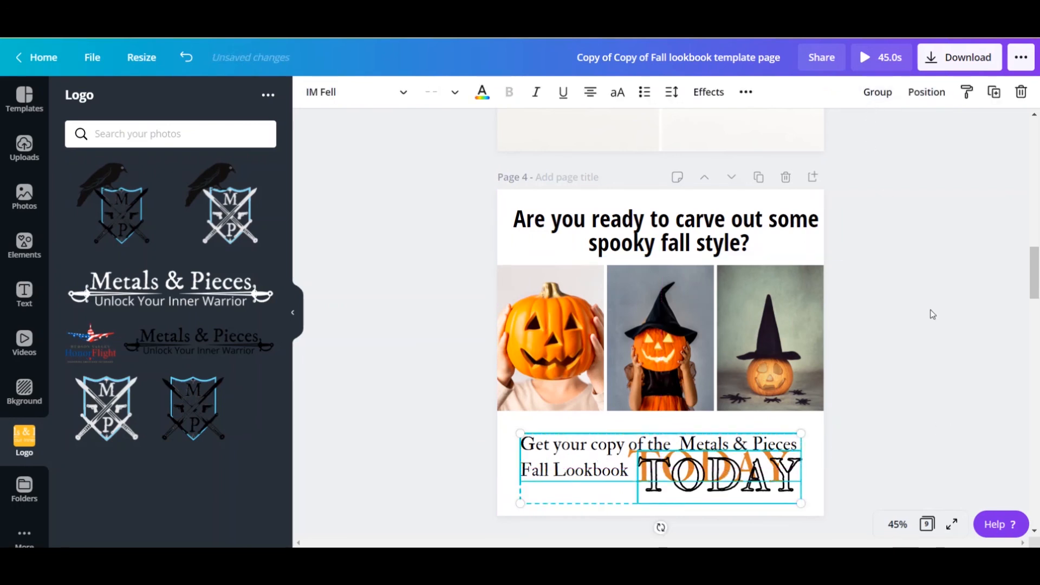
left_click(931, 312)
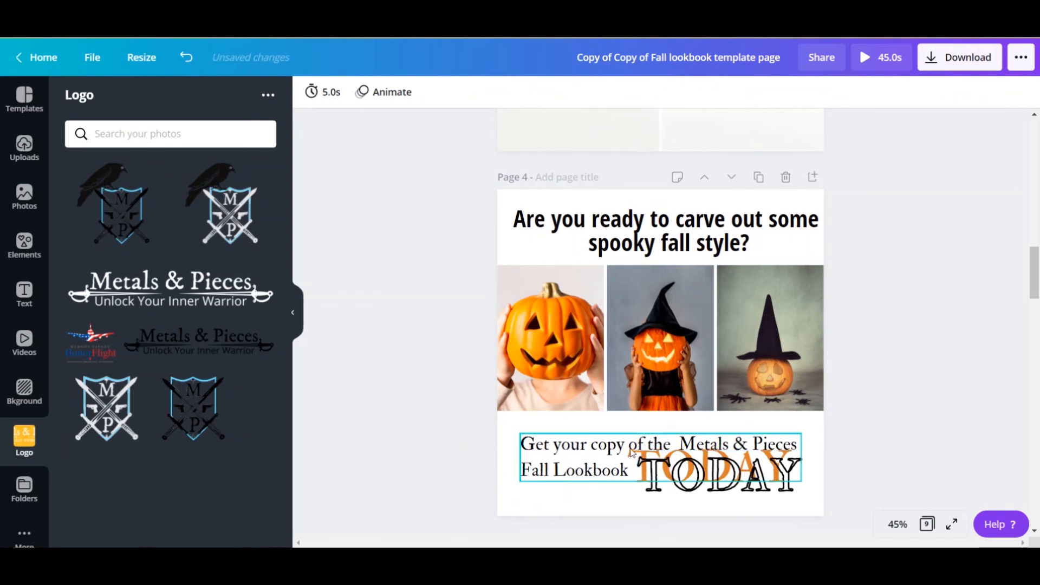
Nudge the orange TODAY copy down and to the right until it lines up with the black outline
left_click(646, 495)
left_click(634, 494)
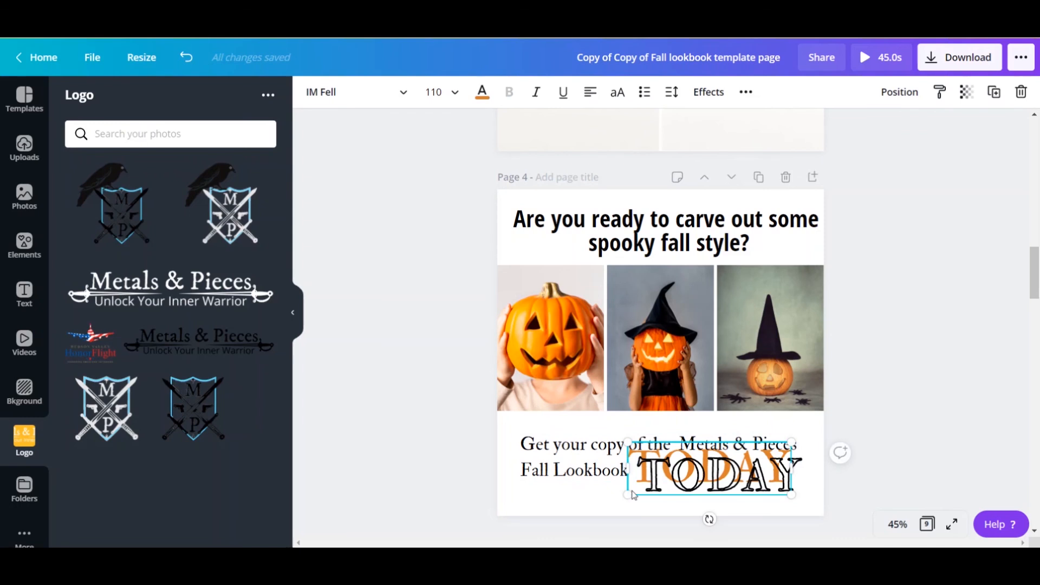
key("Down")
key("Down")
key("Down")
key("Down")
key("Down")
key("Down")
key("Down")
key("Down")
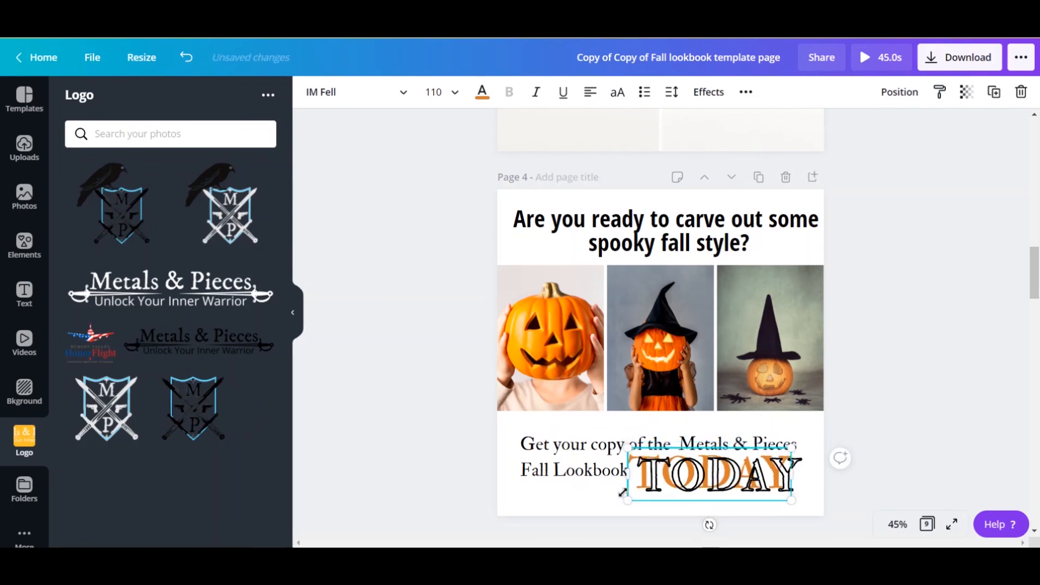
key("Right")
key("Right")
key("Right")
key("Right")
key("Right")
key("Right")
key("Right")
key("Right")
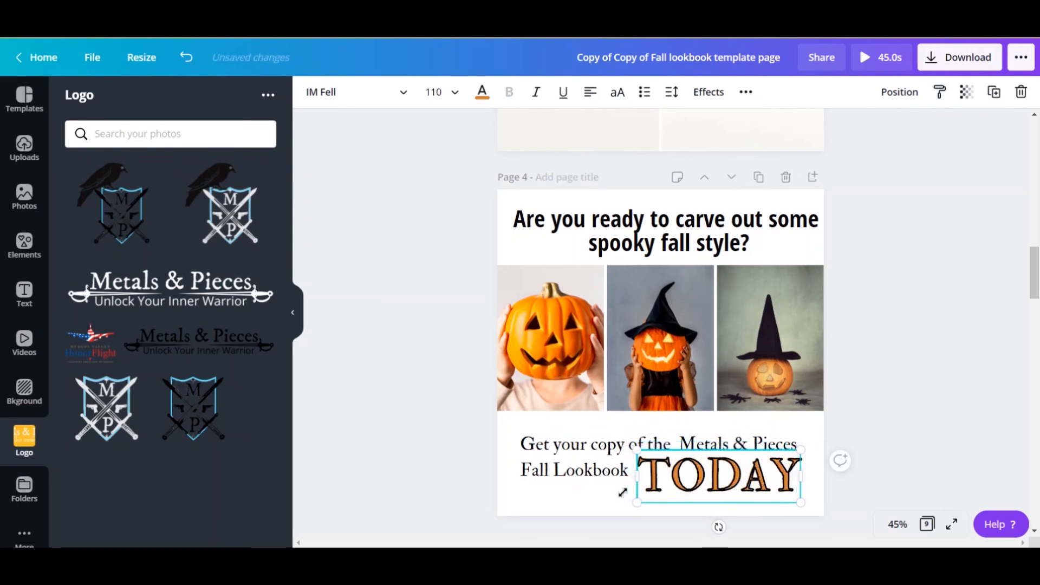
key("Down")
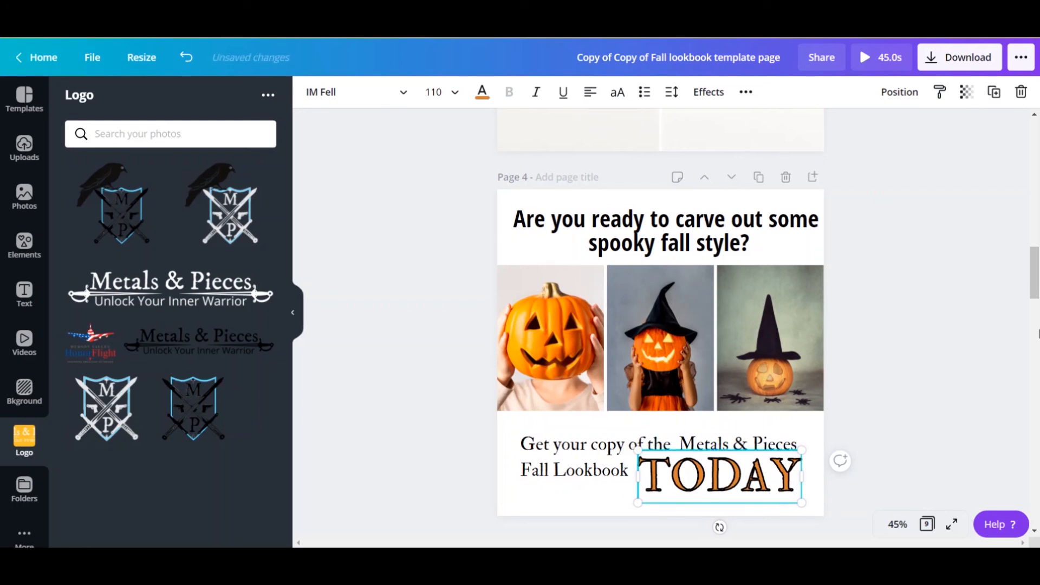
left_click(973, 344)
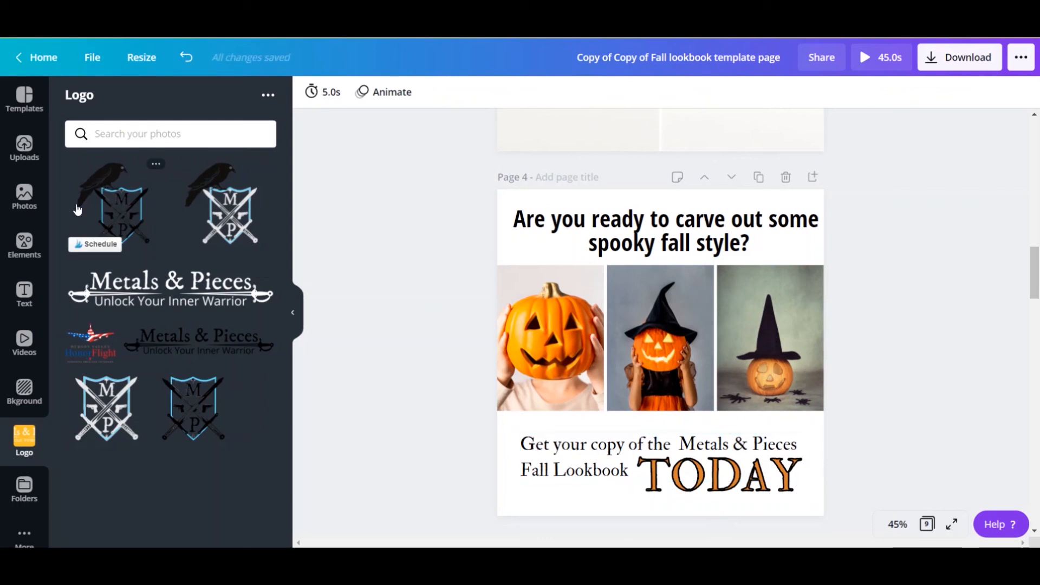
Add the recently used black crow graphic, shrink it and perch it on the "G" of "Get your copy"
left_click(25, 245)
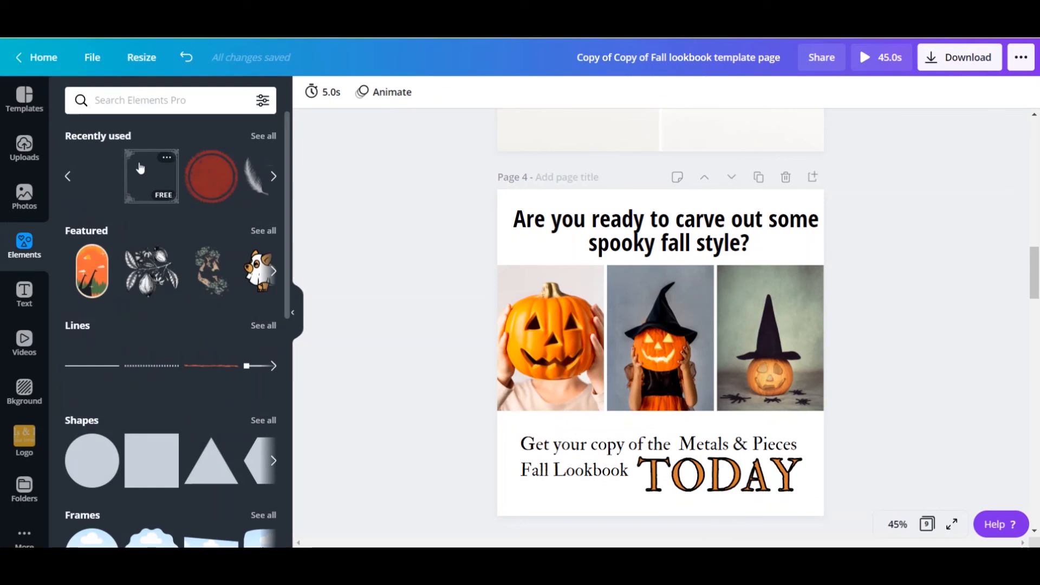
left_click(103, 137)
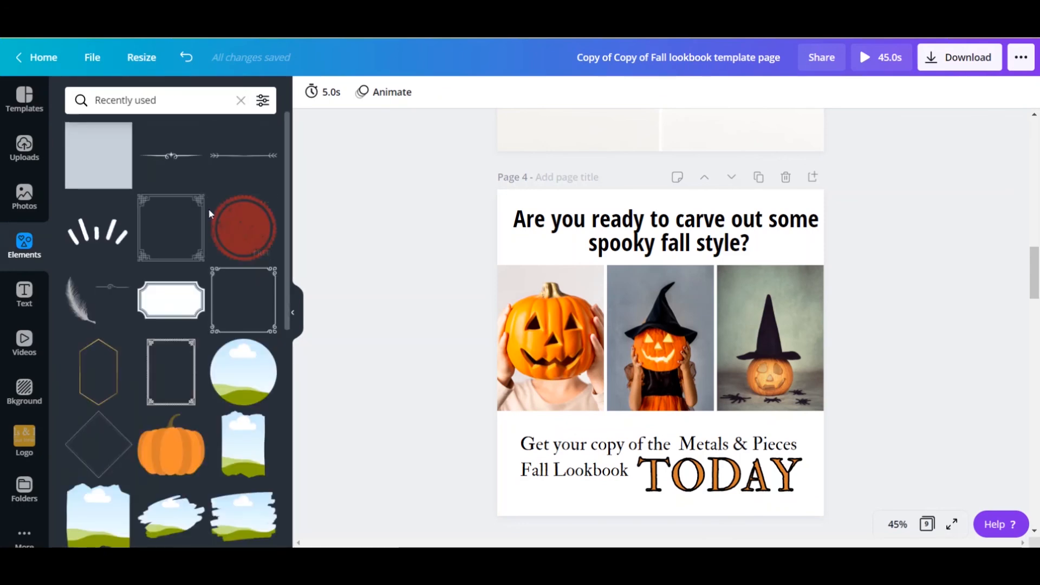
scroll(211, 211, "down", 10)
scroll(213, 216, "down", 8)
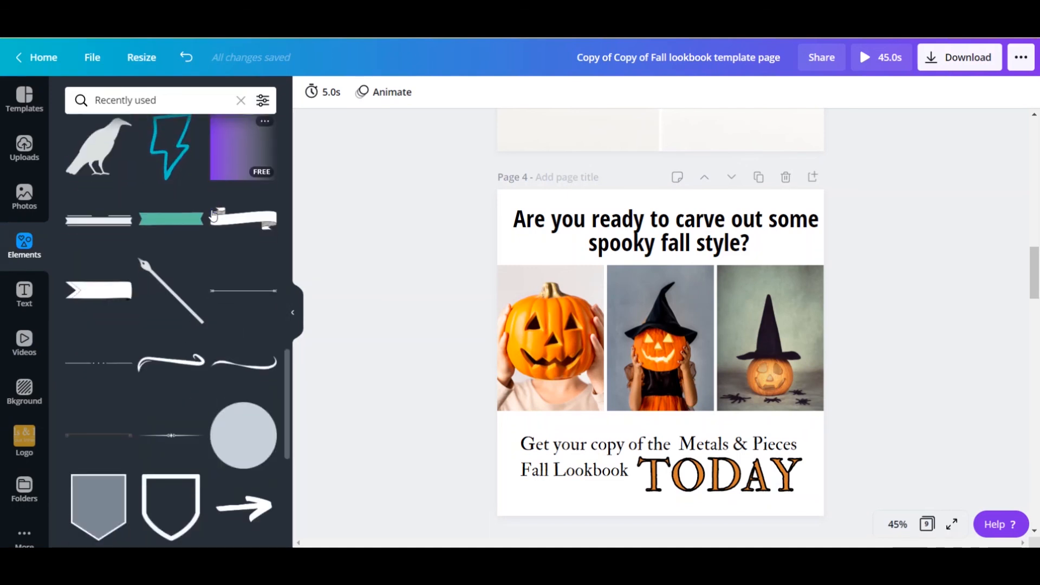
scroll(213, 216, "down", 5)
left_click(188, 298)
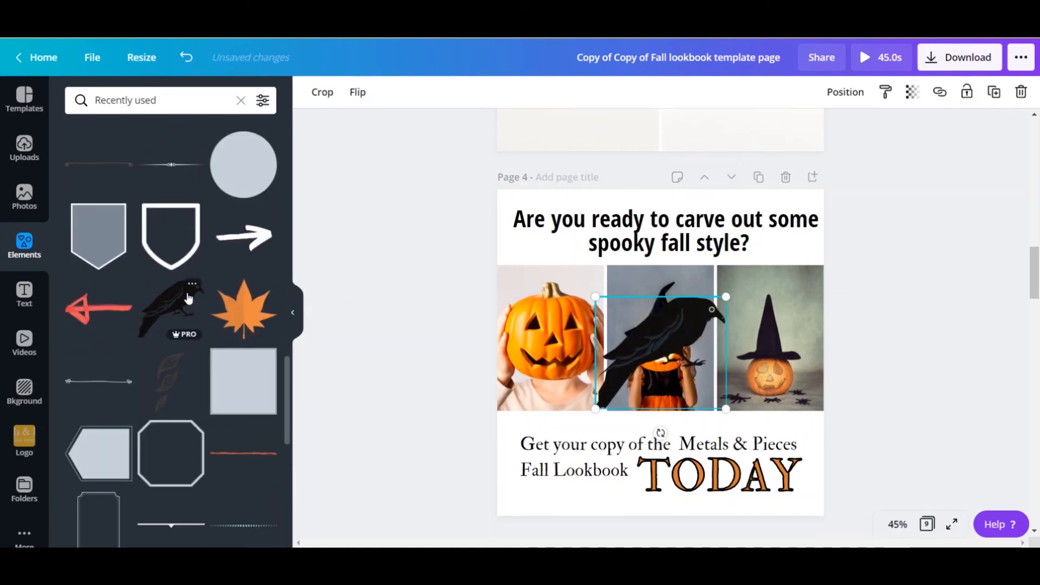
left_click_drag(726, 297, 524, 428)
left_click(424, 400)
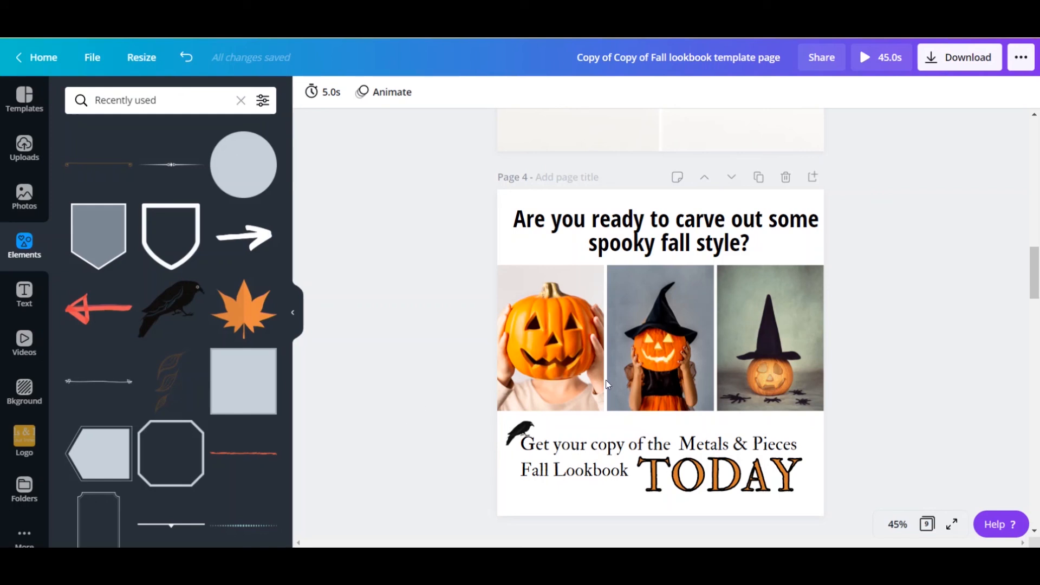
Change the font of the "Are you ready to carve out some spooky fall style?" heading to IM Fell
left_click(690, 243)
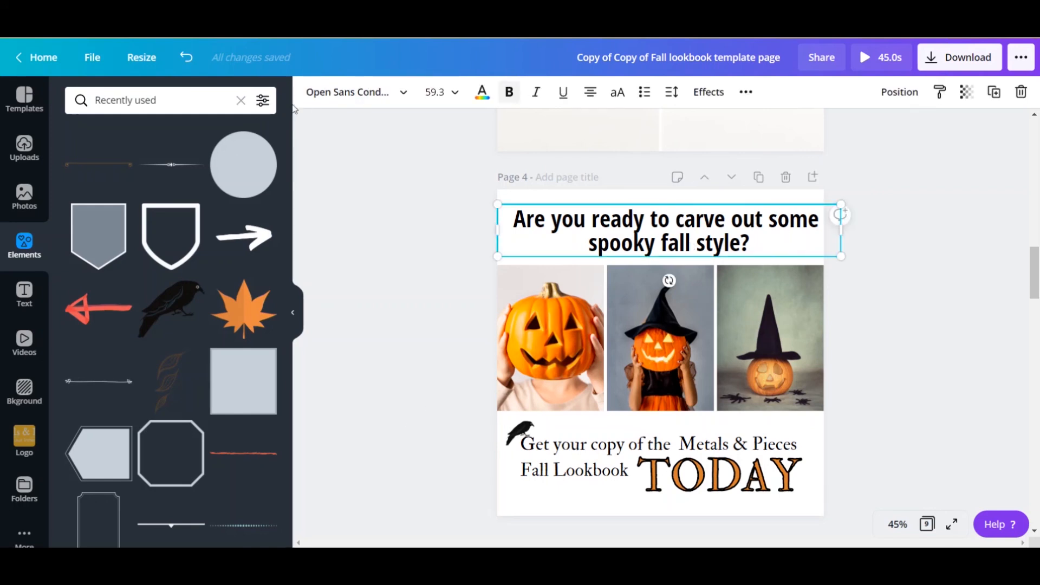
left_click(401, 92)
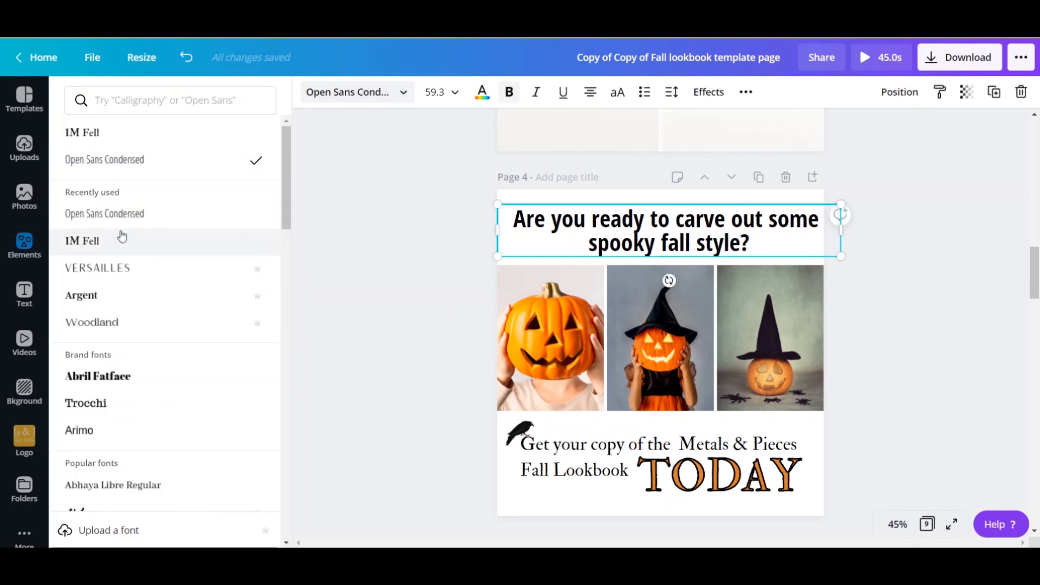
left_click(121, 239)
key("Escape")
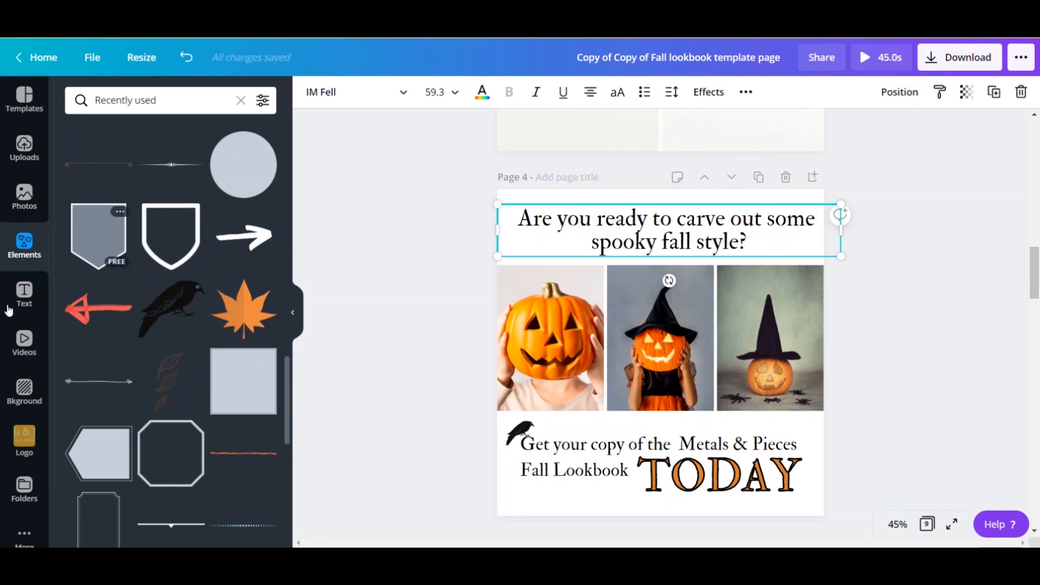
Add the recently used square behind the page 4 heading as a bordered full-width band, filled with the light orange document color
left_click(251, 379)
left_click_drag(657, 344, 656, 278)
left_click_drag(661, 369, 661, 255)
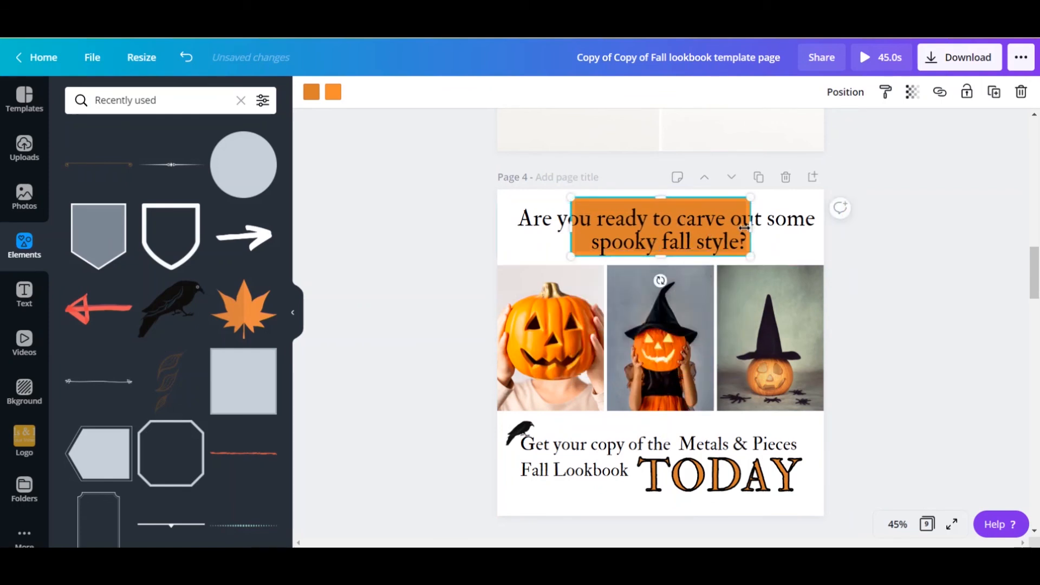
left_click_drag(750, 228, 824, 229)
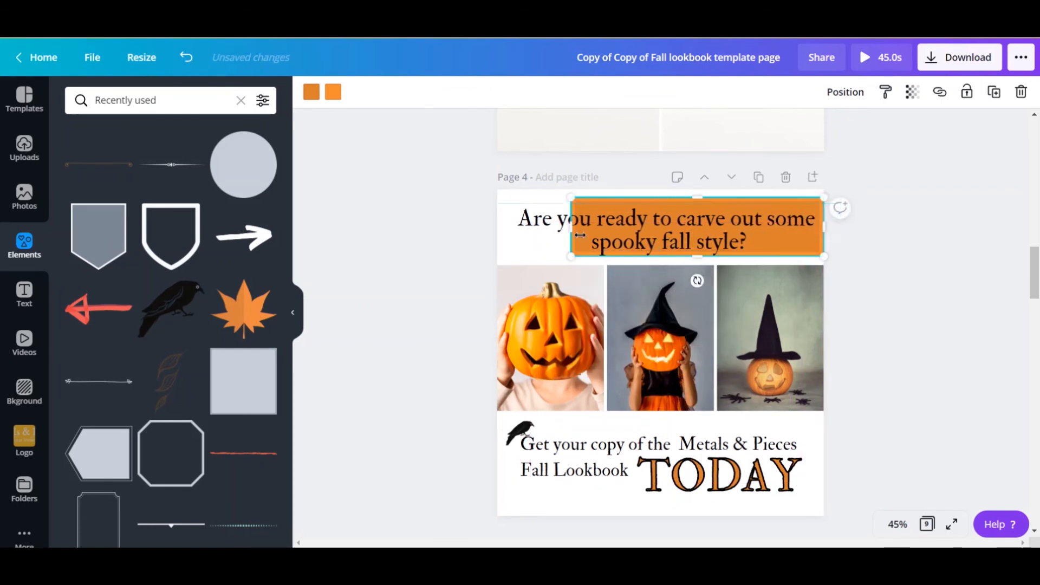
left_click_drag(568, 230, 492, 229)
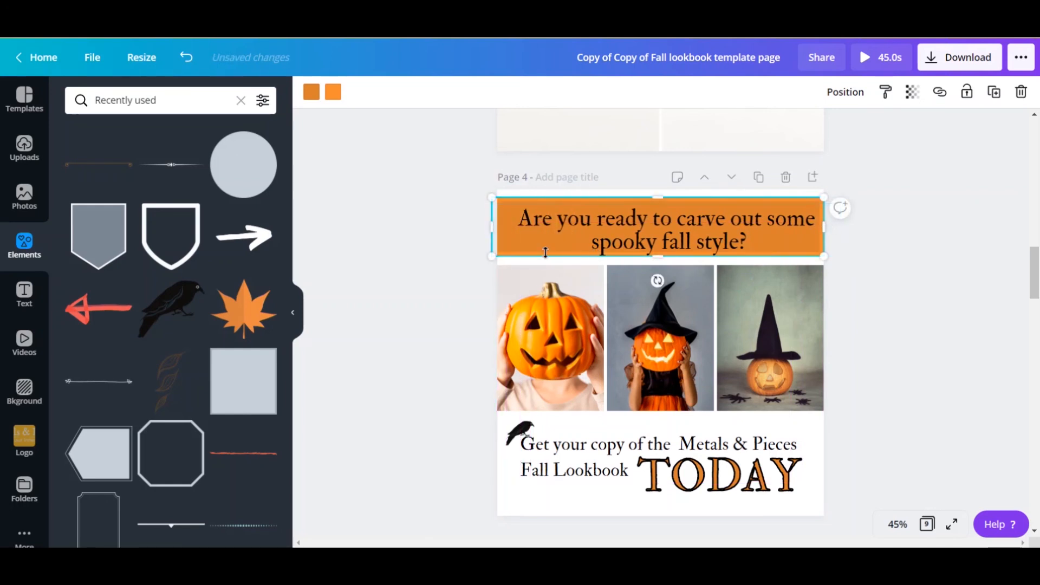
left_click_drag(491, 225, 497, 223)
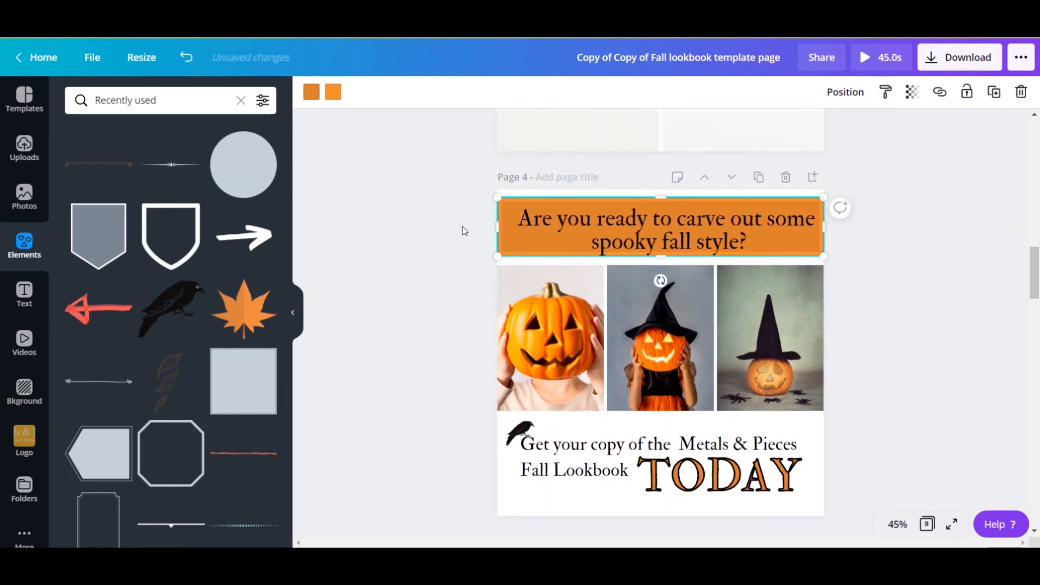
left_click(313, 95)
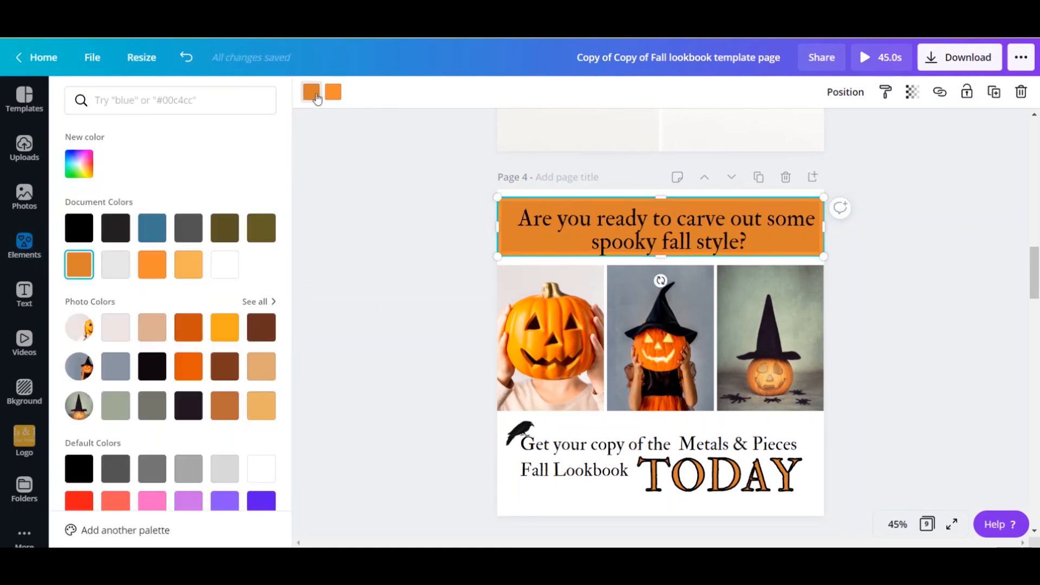
left_click(185, 265)
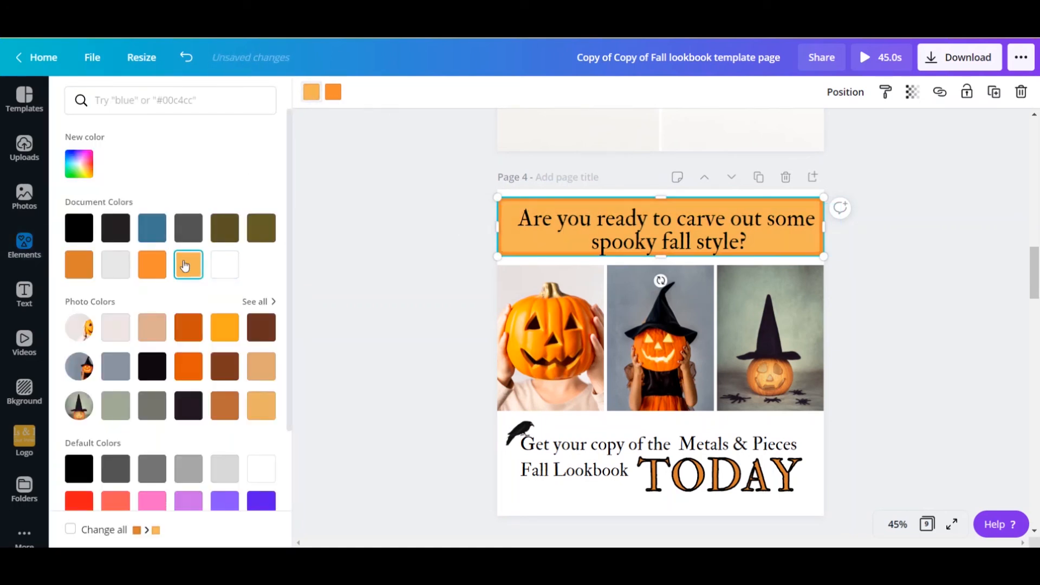
Nudge the "Are you ready to carve out some spooky fall style?" heading up until it sits vertically centered on the orange band
left_click(685, 225)
key("Up")
key("Up")
key("Up")
key("Up")
key("Up")
key("Up")
key("Up")
key("Up")
key("Up")
key("Up")
key("Up")
key("Up")
key("Up")
key("Up")
key("Up")
key("Up")
key("Up")
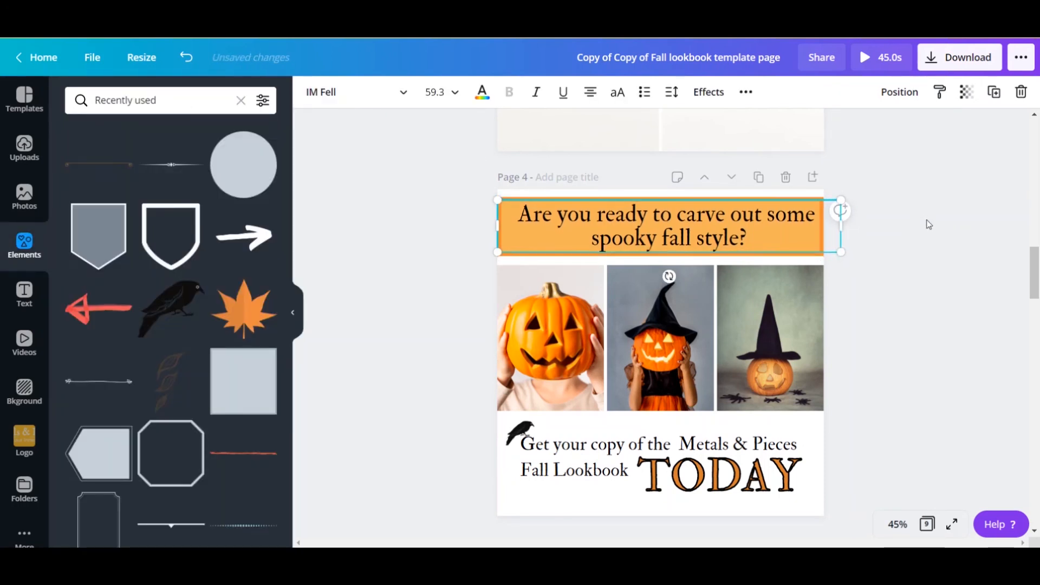
left_click(948, 235)
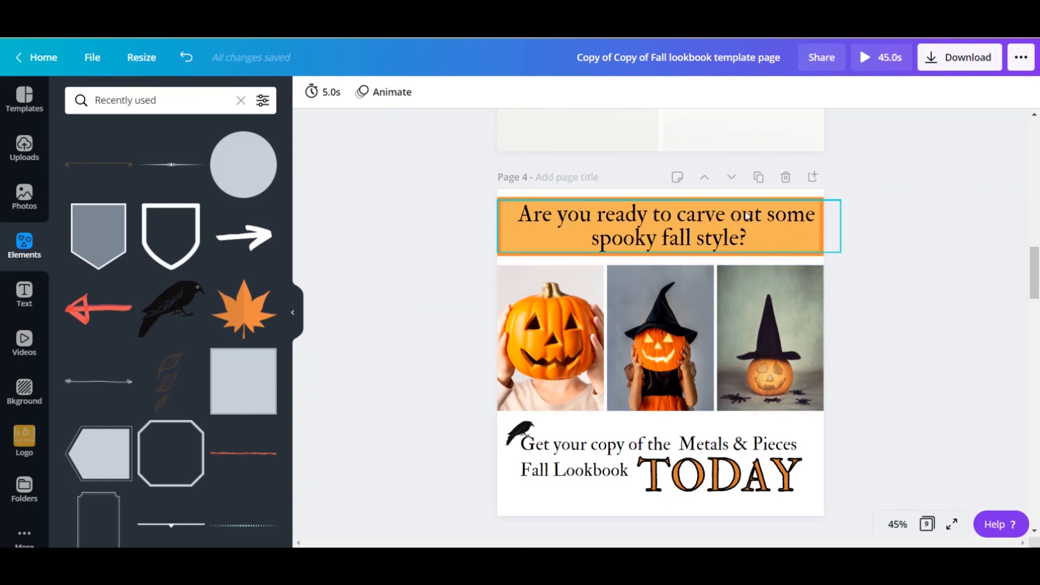
Capitalize the second line of the page 4 heading so it reads "Spooky Fall Style?"
left_click(600, 241)
key("BackSpace")
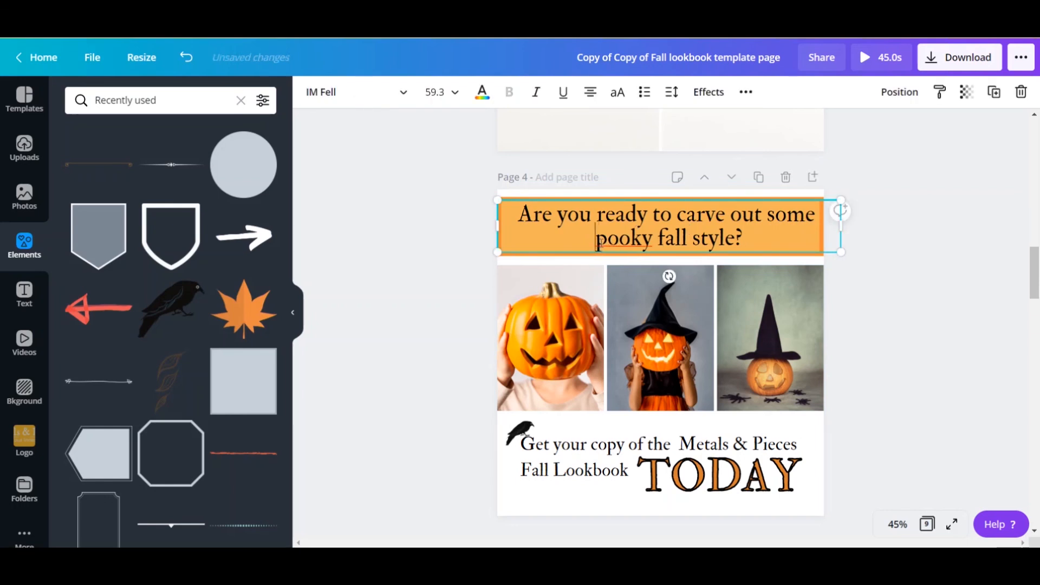
type("s")
key("BackSpace")
type("S")
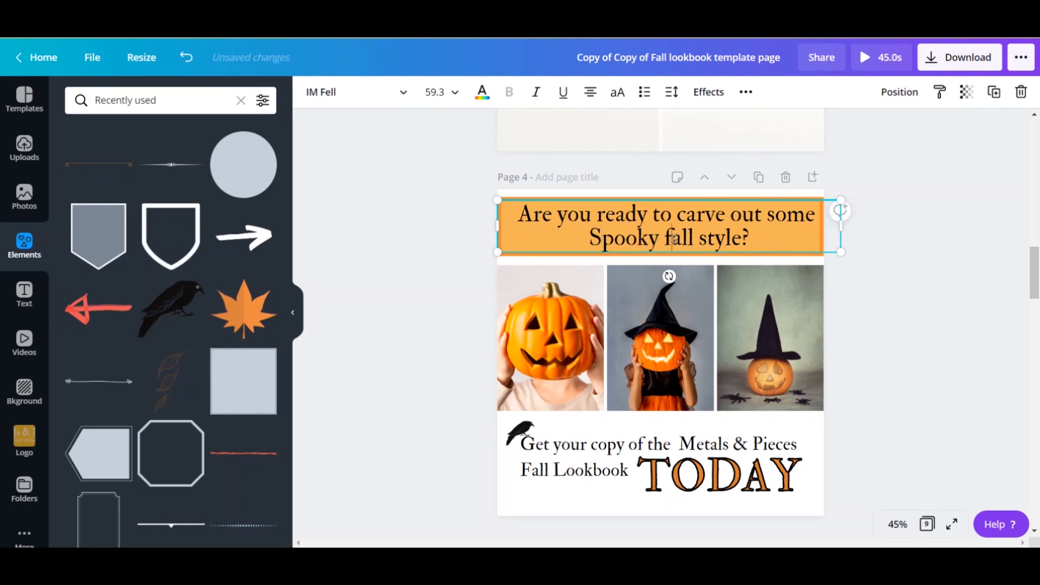
left_click(672, 239)
key("BackSpace")
type("F")
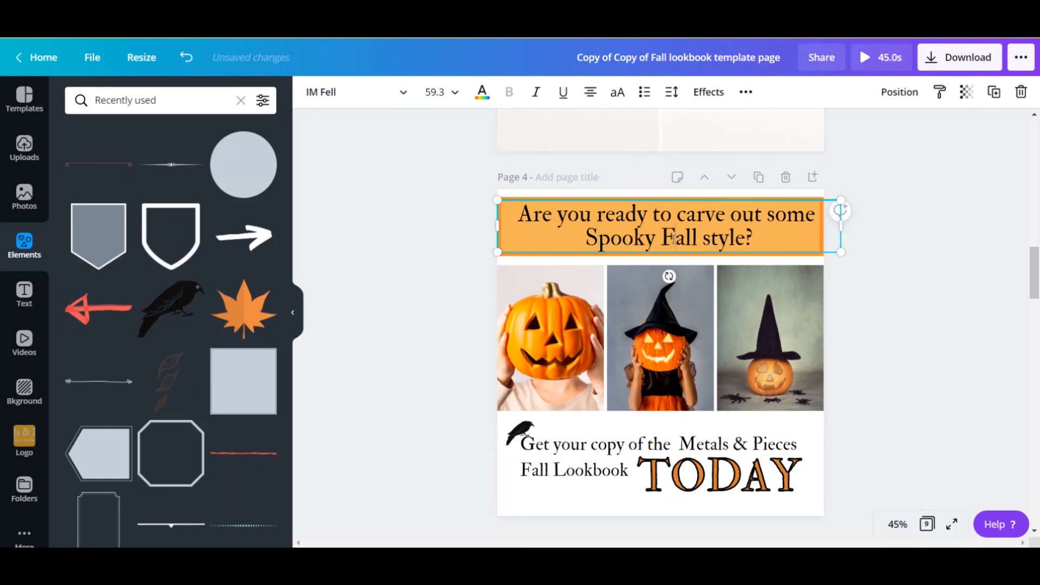
left_click(713, 238)
key("BackSpace")
type("S")
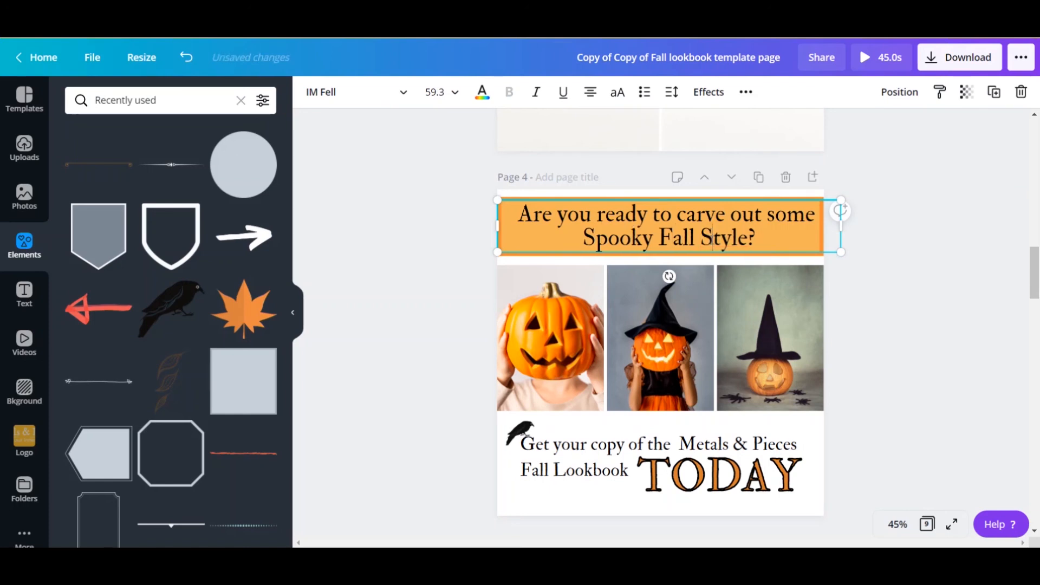
left_click(969, 279)
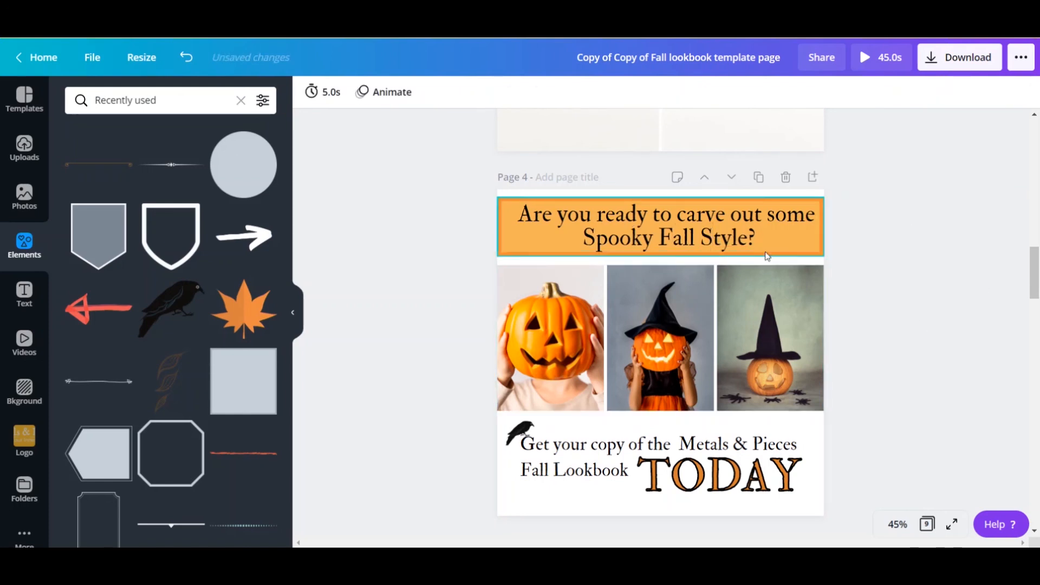
Shift the page 4 heading slightly to the left so it is horizontally centered on the orange band
left_click(650, 233)
left_click_drag(649, 233, 636, 228)
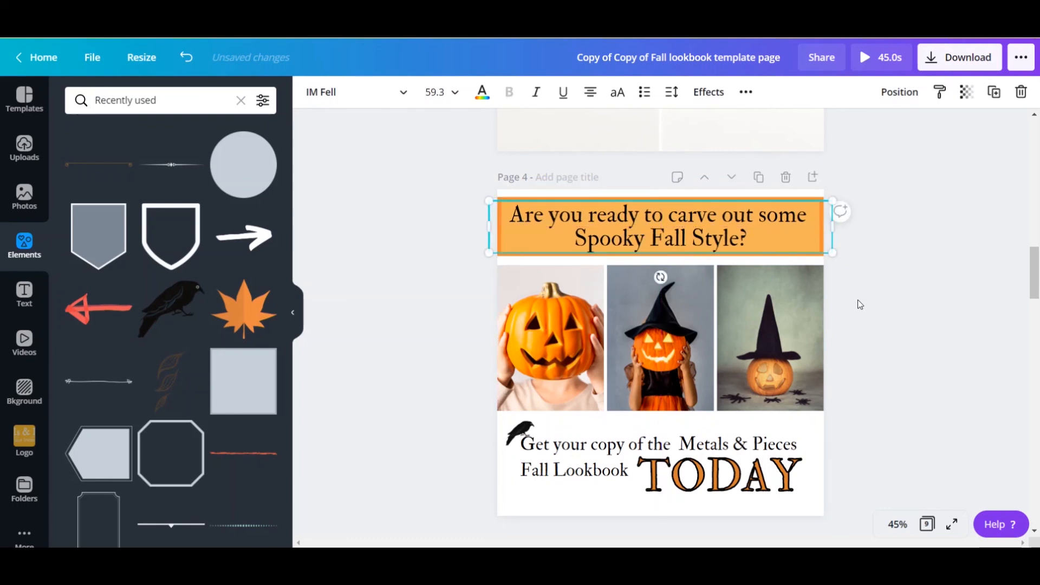
left_click(882, 306)
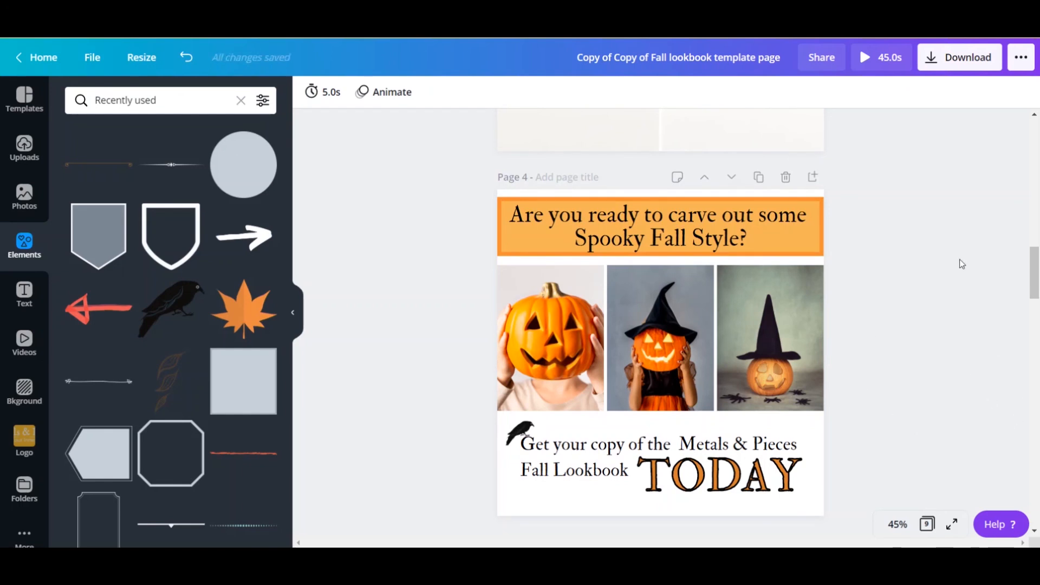
Try the Block, Fade, Pan, Rise, Tumble, Stomp and Scrapbook animations on page 4, then set the page animation back to None
scroll(941, 259, "down", 2)
scroll(942, 259, "up", 2)
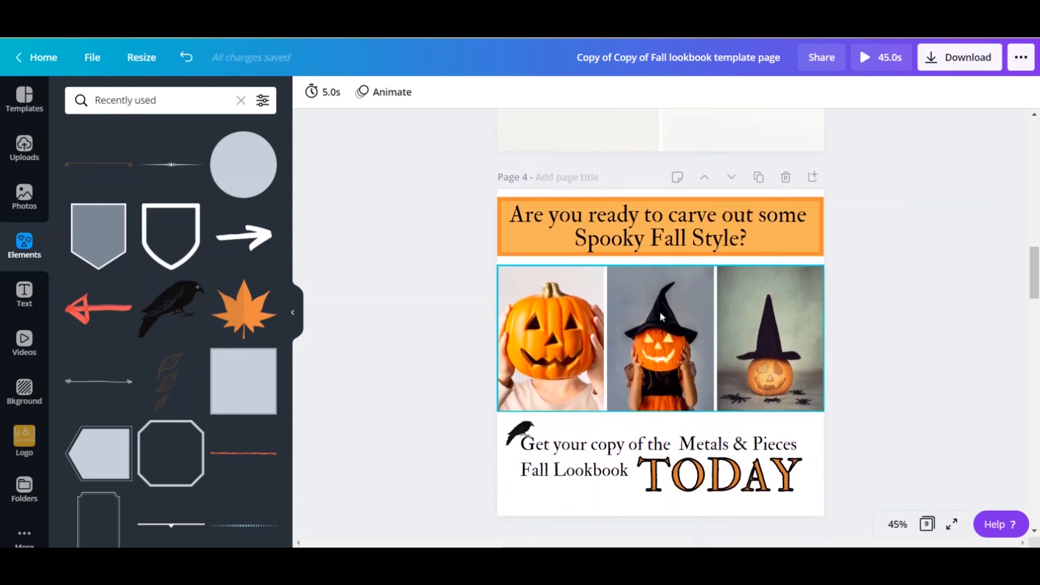
left_click(384, 92)
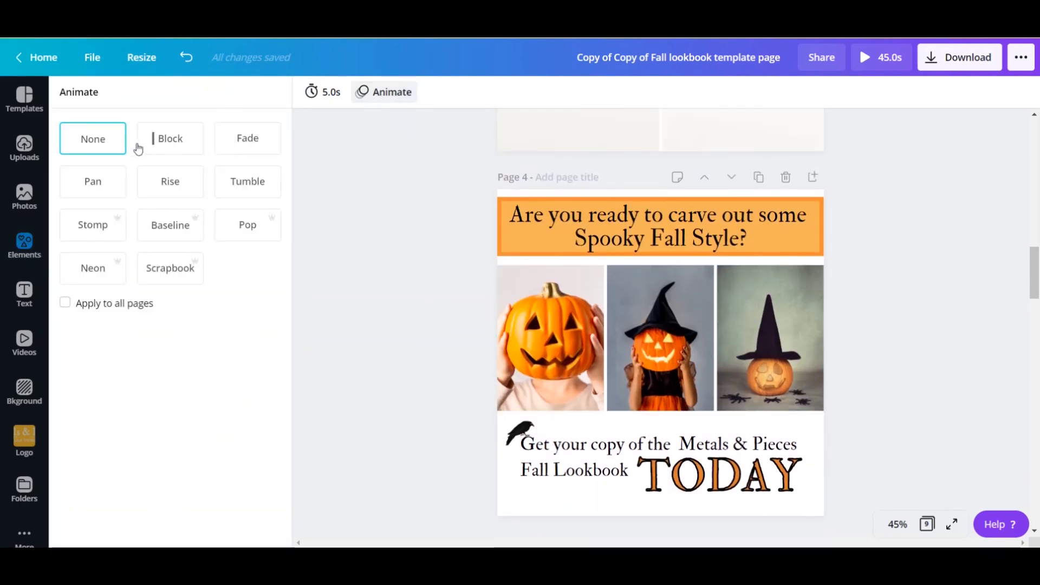
left_click(174, 148)
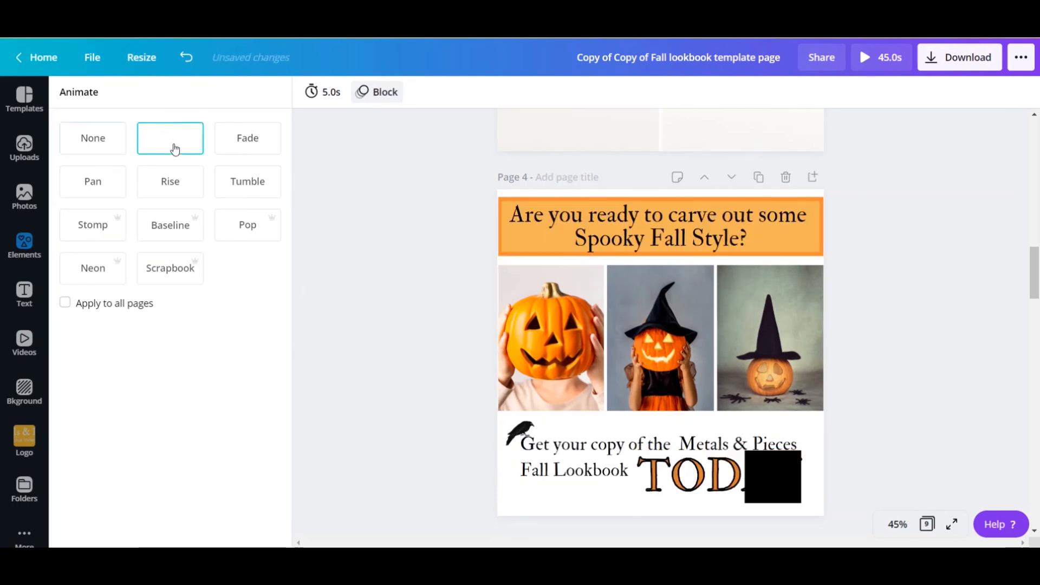
left_click(234, 148)
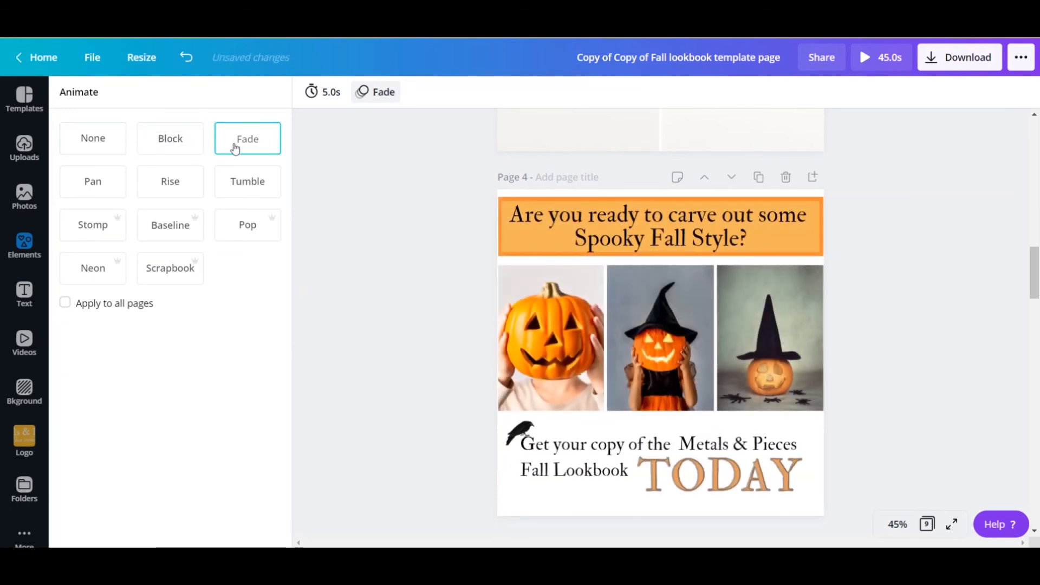
left_click(101, 181)
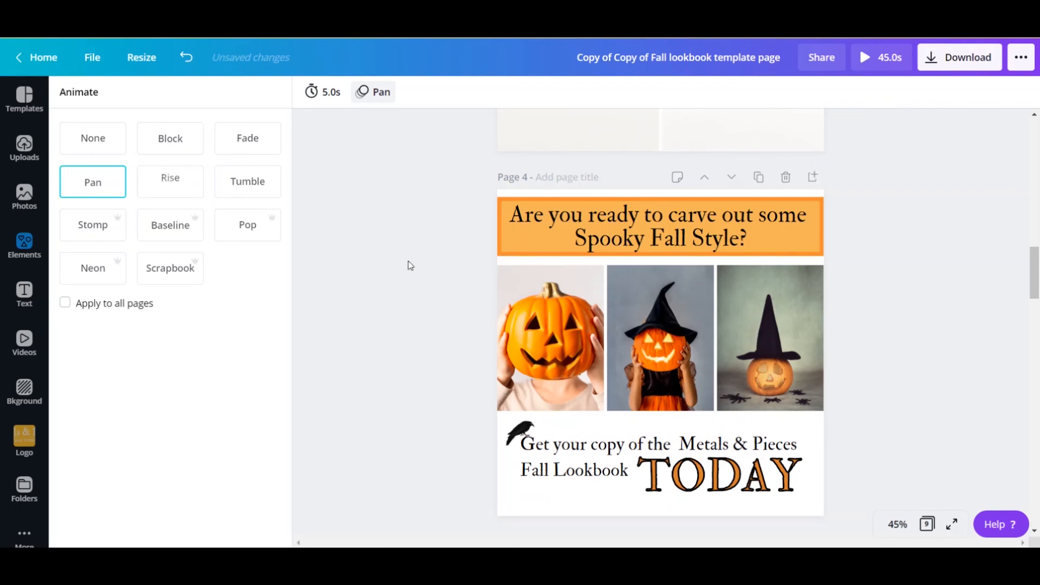
left_click(169, 182)
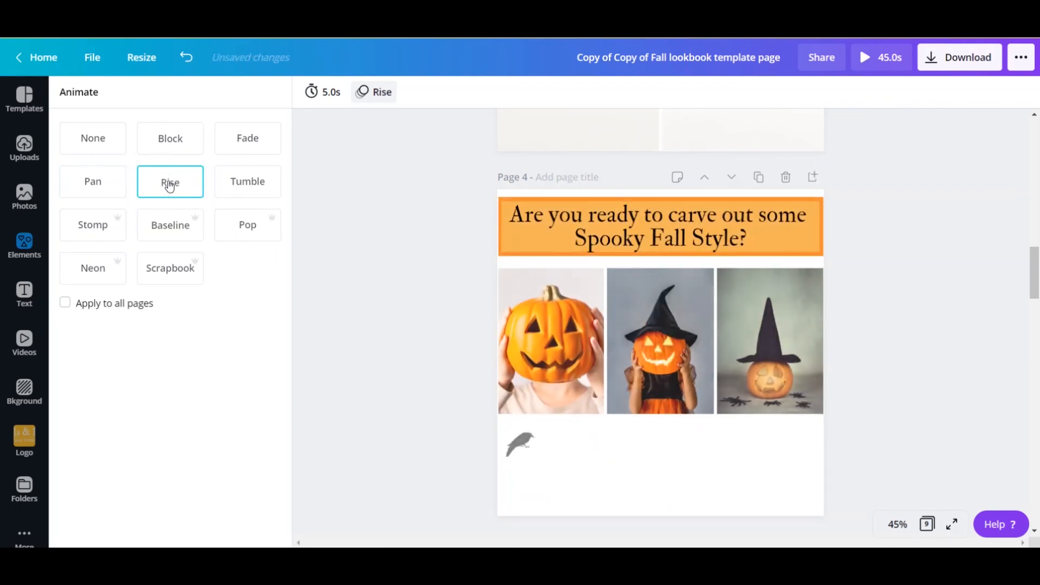
left_click(244, 185)
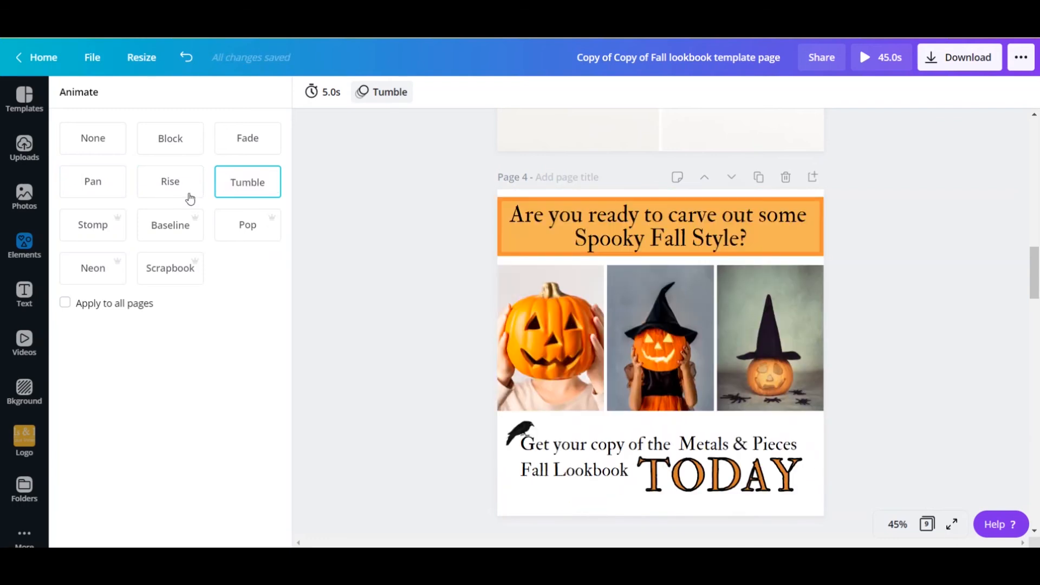
left_click(90, 230)
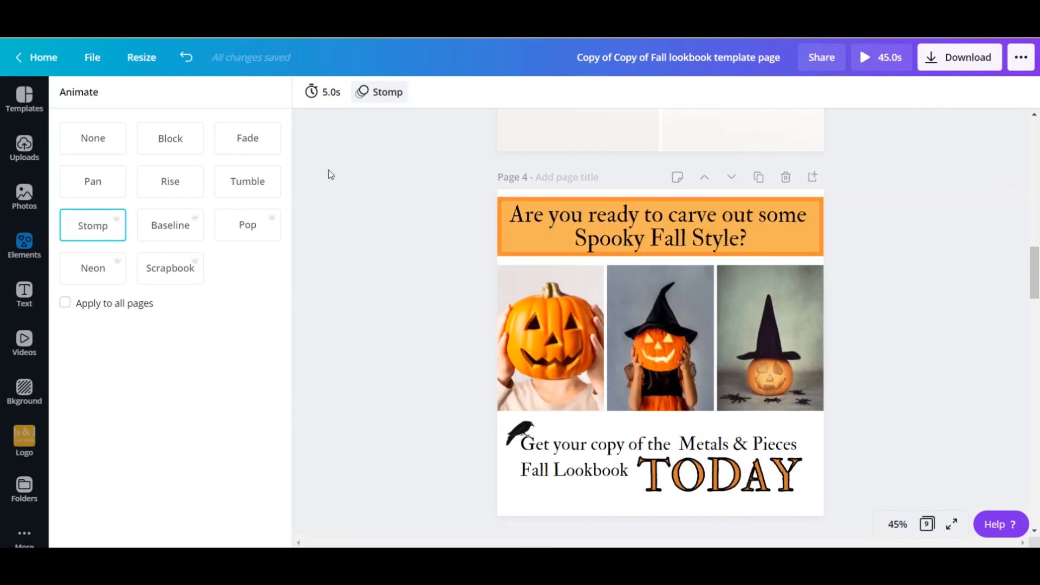
left_click(177, 281)
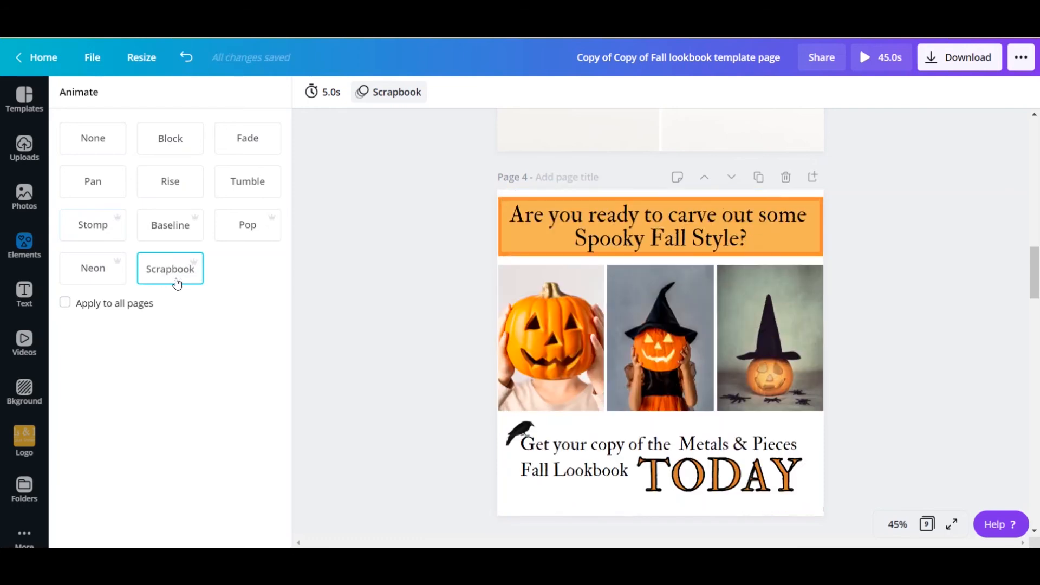
left_click(107, 145)
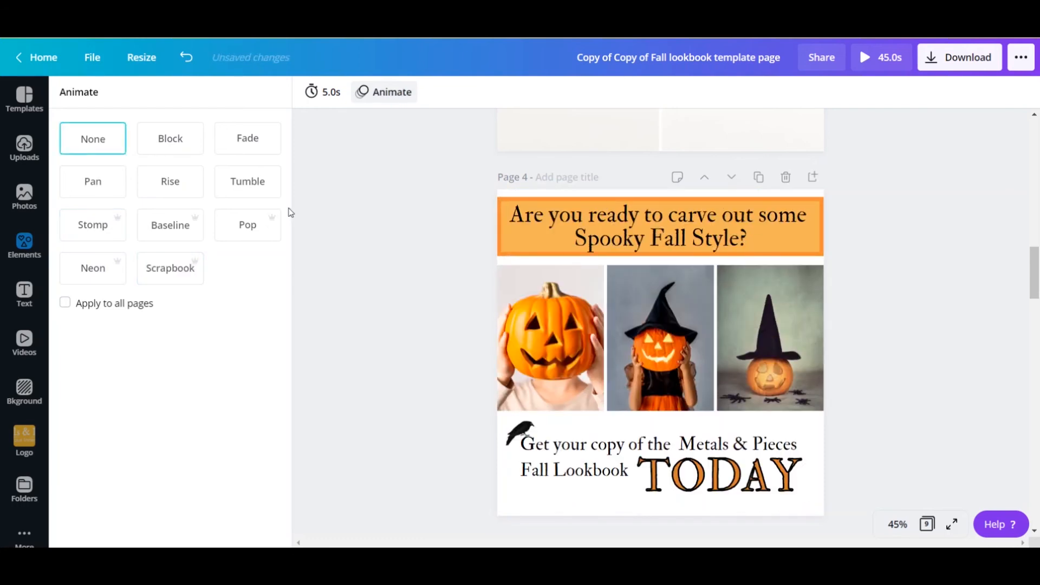